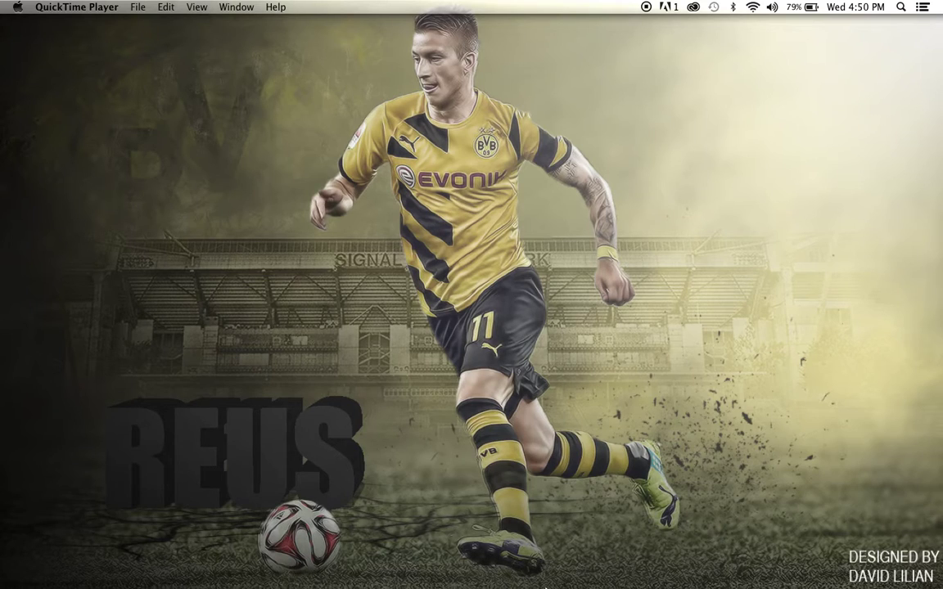
Switch to Adobe Photoshop.
{"action": "left_click", "coordinate": [527, 558]}
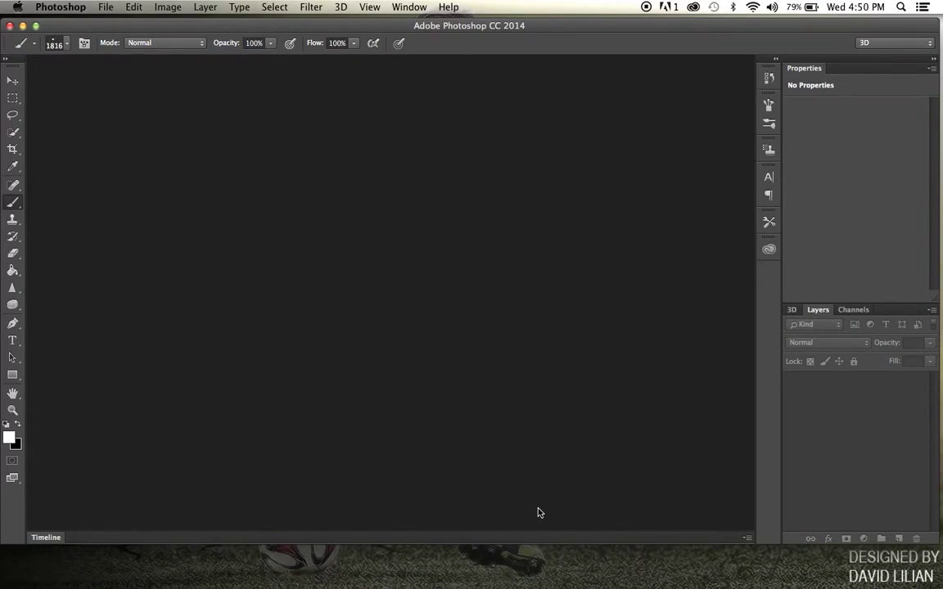
{"action": "left_click", "coordinate": [410, 7]}
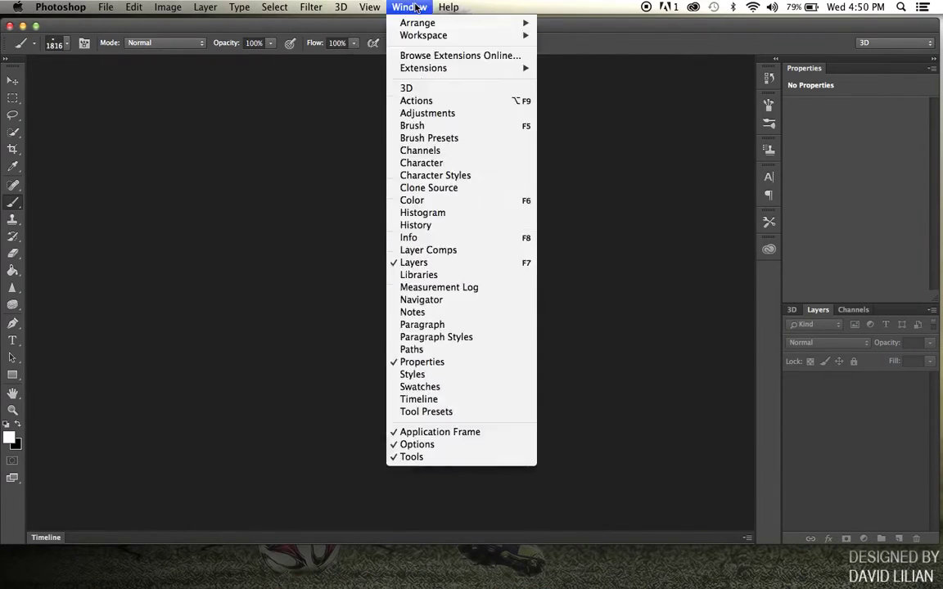
{"action": "mouse_move", "coordinate": [372, 7]}
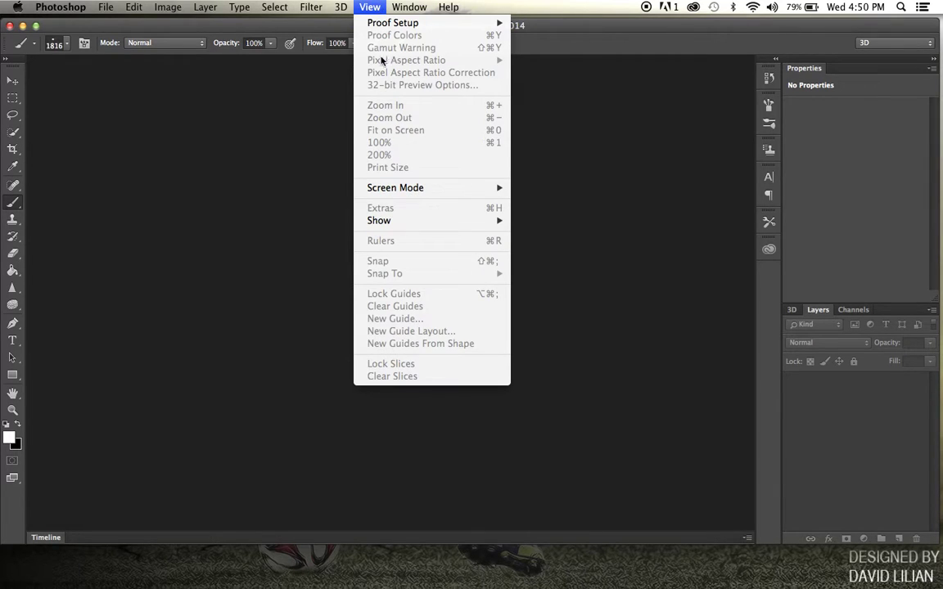
{"action": "left_click", "coordinate": [580, 168]}
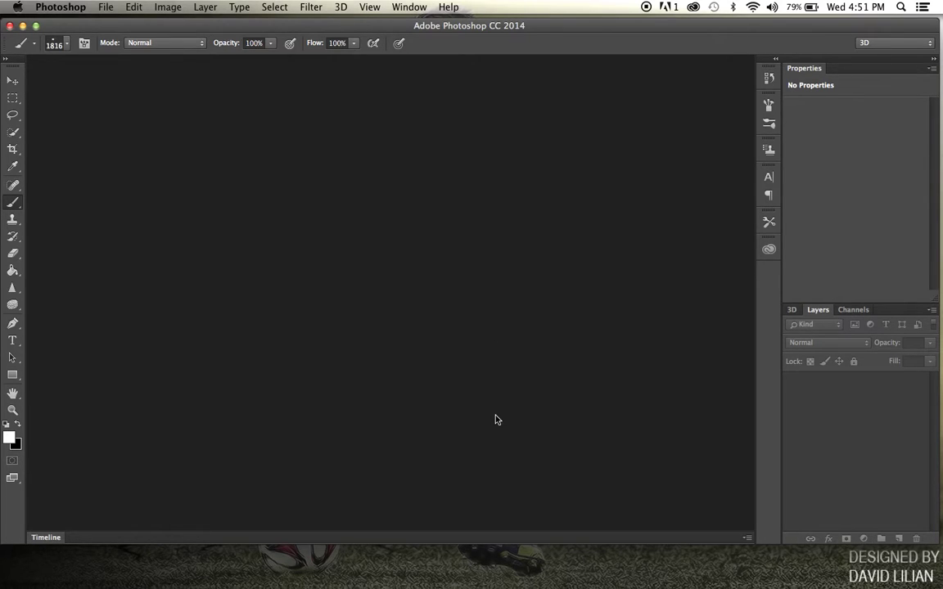
Open Tutorial Background.psd in Photoshop from the Green-tagged files in Finder.
{"action": "mouse_move", "coordinate": [354, 577]}
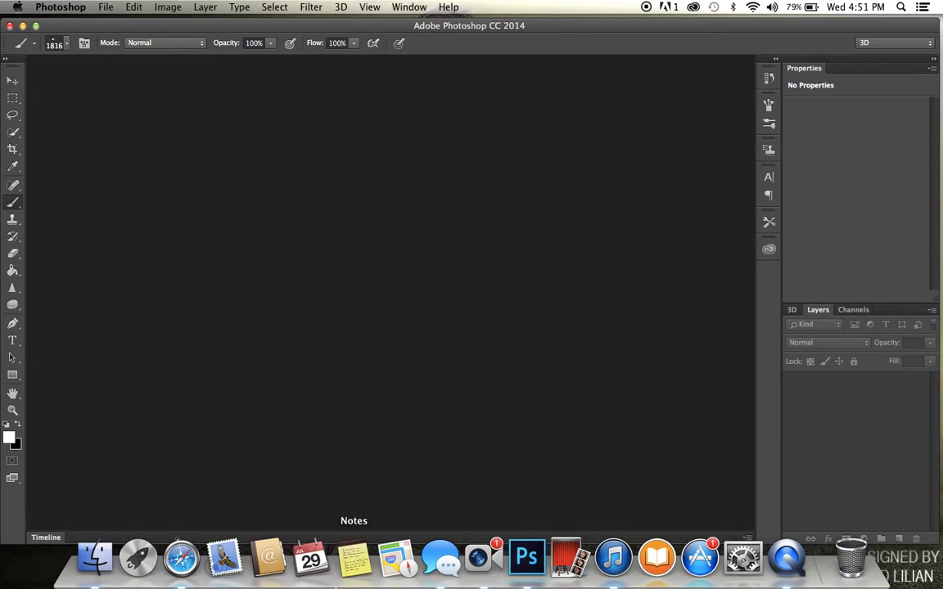
{"action": "left_click", "coordinate": [95, 565]}
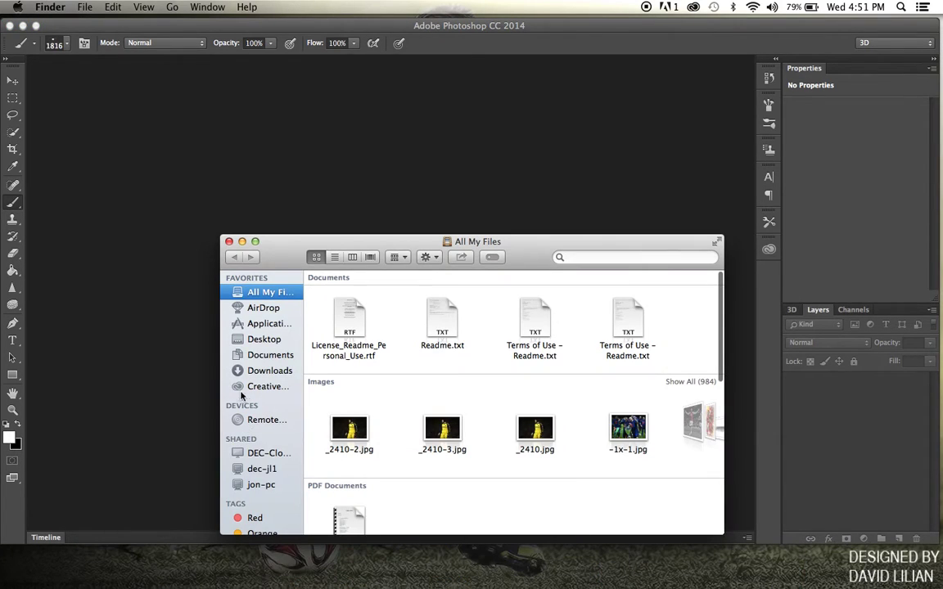
{"action": "scroll", "coordinate": [243, 397], "scroll_direction": "down", "scroll_amount": 6}
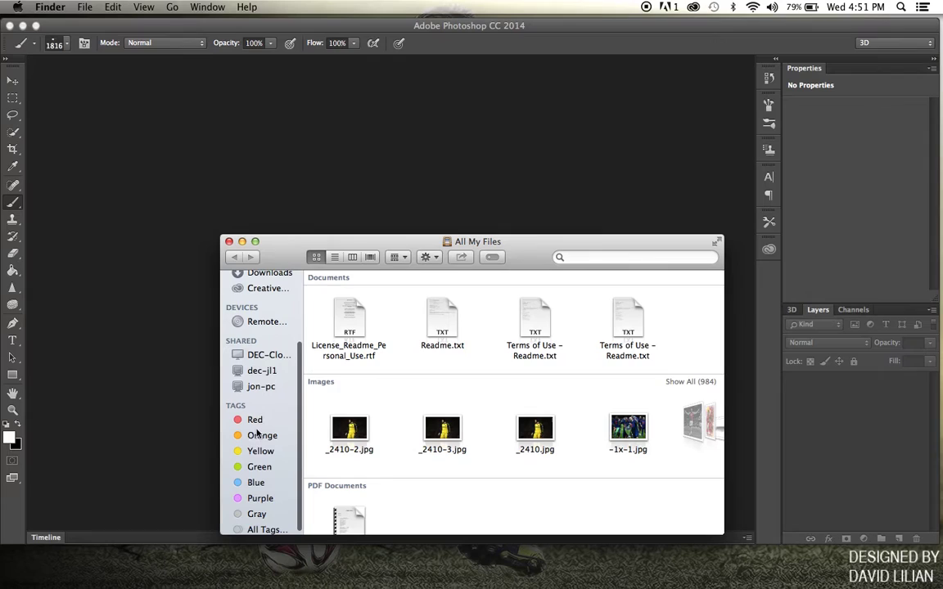
{"action": "left_click", "coordinate": [260, 467]}
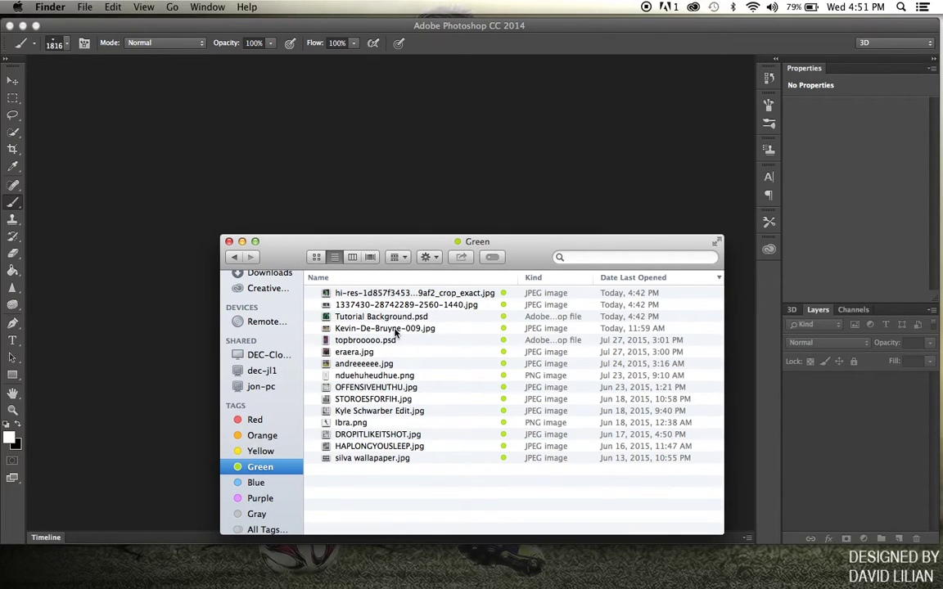
{"action": "left_click_drag", "start_coordinate": [406, 317], "coordinate": [419, 194]}
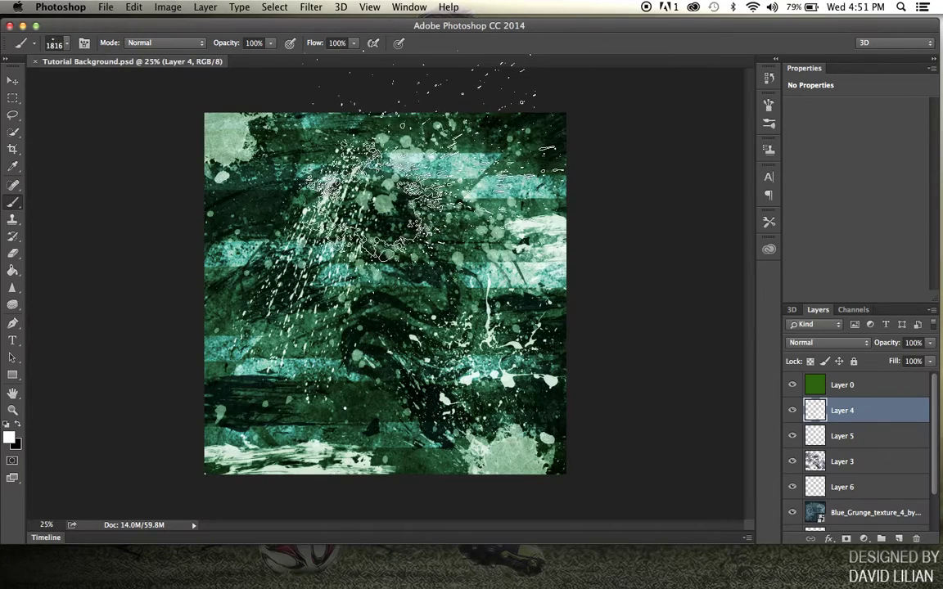
Set the brush size to 1 px.
{"action": "left_click", "coordinate": [55, 44]}
{"action": "left_click_drag", "start_coordinate": [138, 77], "coordinate": [44, 76]}
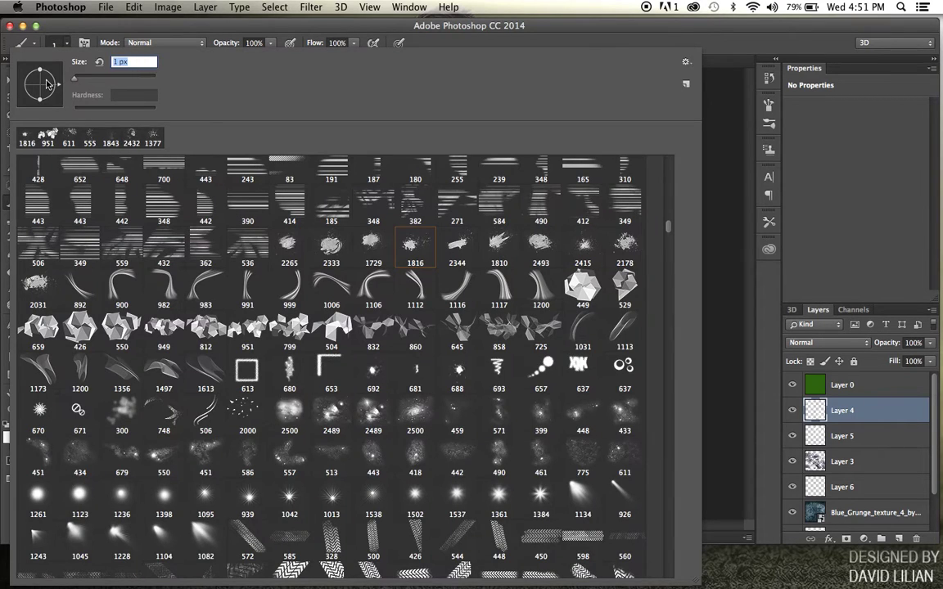
{"action": "left_click", "coordinate": [839, 262]}
{"action": "scroll", "coordinate": [619, 253], "scroll_direction": "up", "scroll_amount": 3}
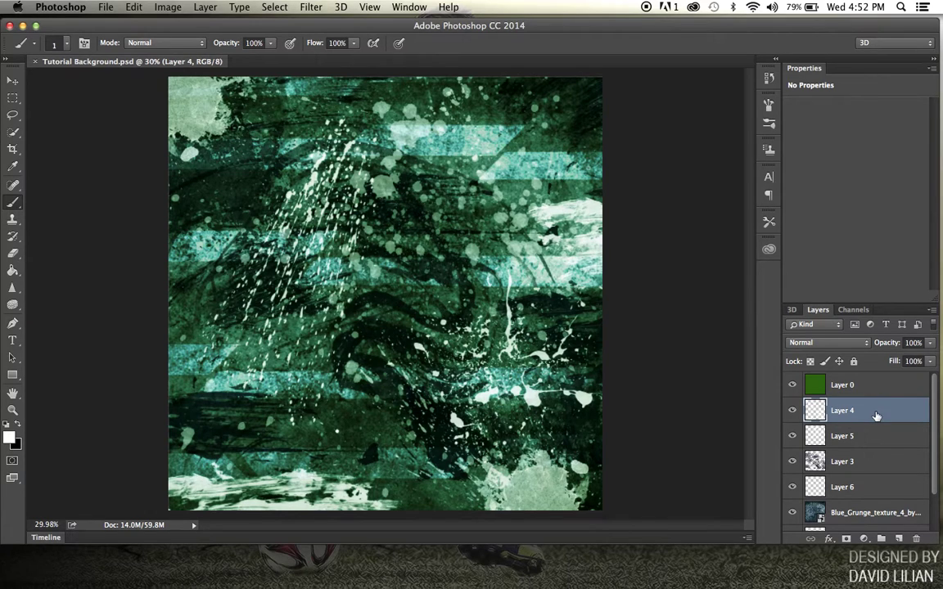
Hide Layer 0, Layer 4, Layer 5, Layer 3, Layer 6 and the blue grunge texture to examine the bottom layers.
{"action": "scroll", "coordinate": [874, 419], "scroll_direction": "down", "scroll_amount": 2}
{"action": "scroll", "coordinate": [868, 417], "scroll_direction": "up", "scroll_amount": 2}
{"action": "left_click", "coordinate": [792, 385]}
{"action": "left_click", "coordinate": [792, 411]}
{"action": "left_click", "coordinate": [793, 436]}
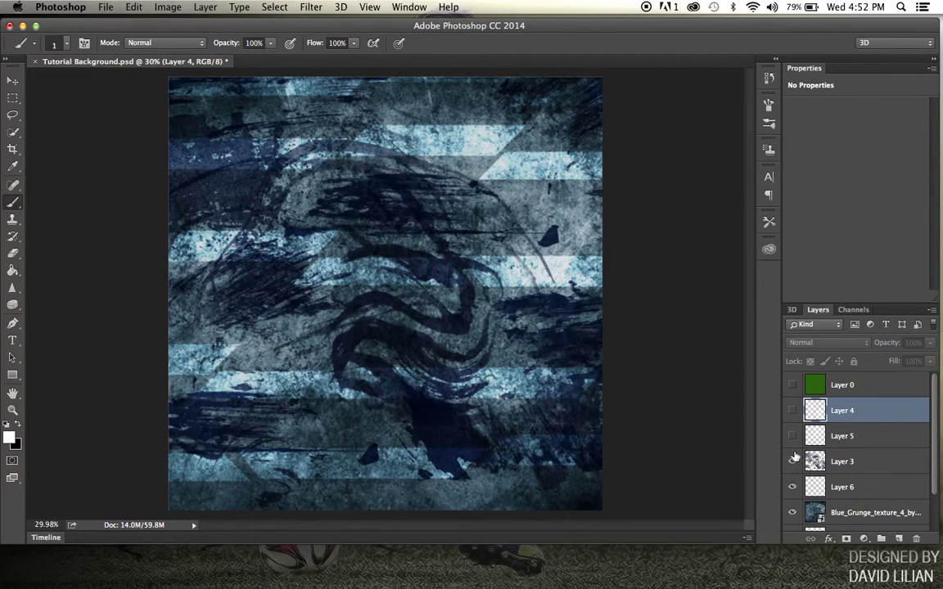
{"action": "left_click", "coordinate": [793, 461]}
{"action": "scroll", "coordinate": [792, 465], "scroll_direction": "down", "scroll_amount": 2}
{"action": "left_click", "coordinate": [792, 442]}
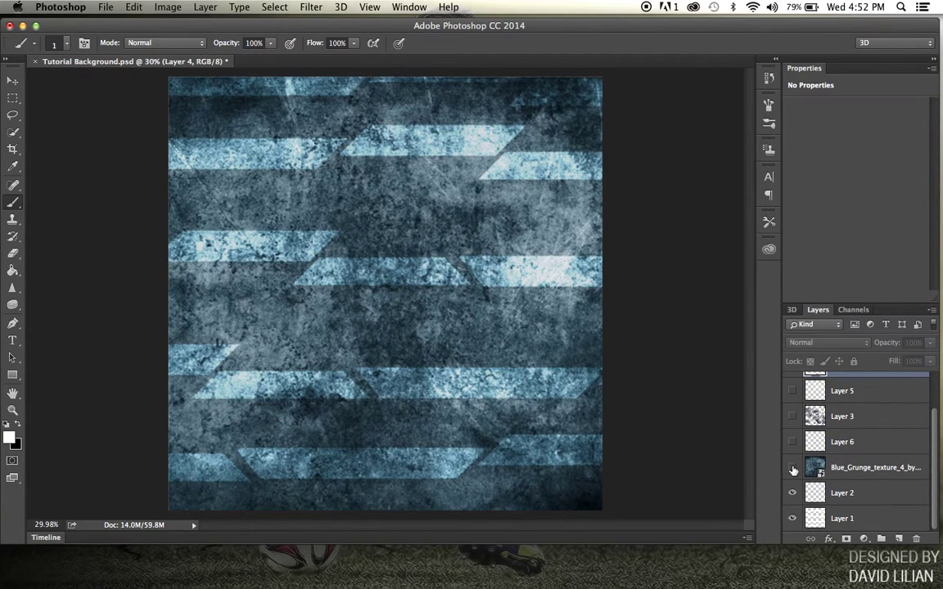
{"action": "left_click", "coordinate": [792, 468]}
Toggle Layer 2's visibility to check its effect, and delete the layer.
{"action": "left_click", "coordinate": [793, 494]}
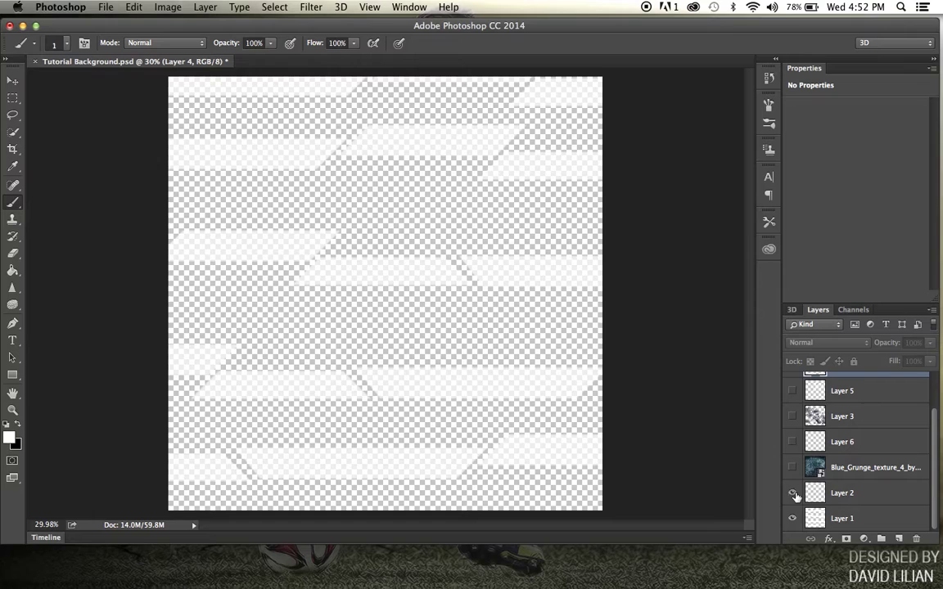
{"action": "left_click", "coordinate": [794, 493]}
{"action": "left_click", "coordinate": [794, 493]}
{"action": "left_click", "coordinate": [793, 493]}
{"action": "left_click", "coordinate": [829, 495]}
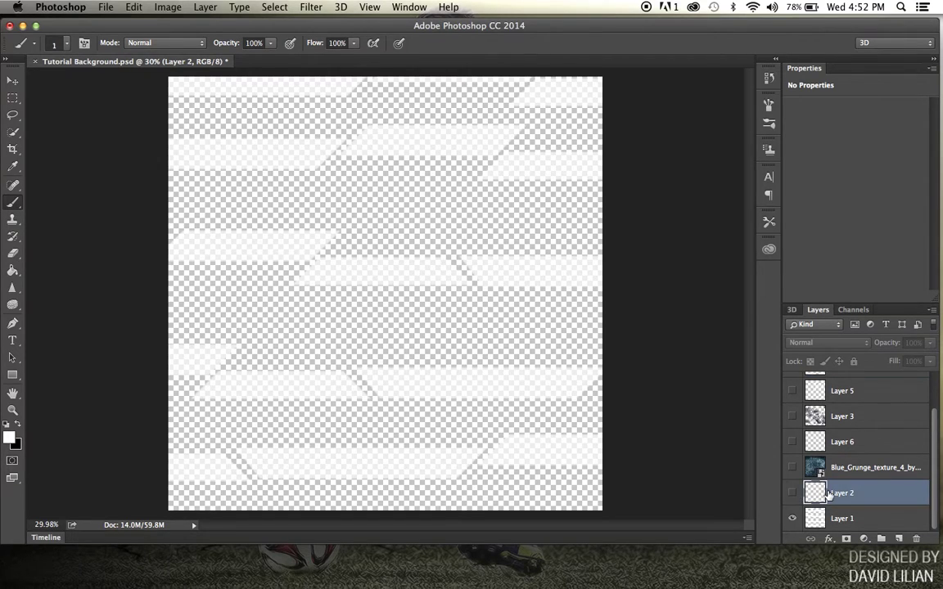
{"action": "key", "text": "Delete"}
Show the blue grunge texture layer, toggling it to compare the stripes with and without it.
{"action": "left_click", "coordinate": [791, 492]}
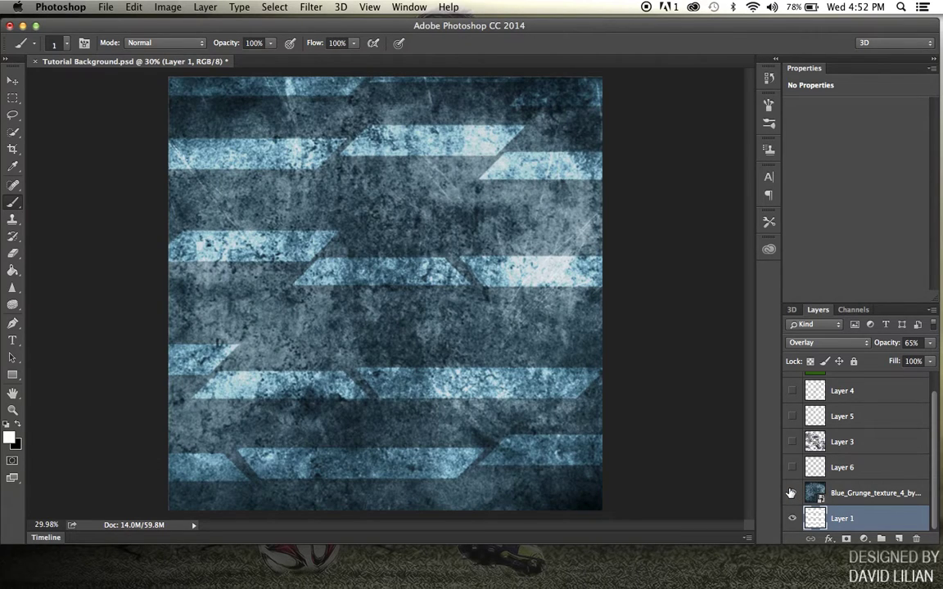
{"action": "left_click", "coordinate": [792, 493]}
{"action": "left_click", "coordinate": [793, 494]}
{"action": "left_click", "coordinate": [793, 493]}
{"action": "left_click", "coordinate": [793, 493]}
Toggle Layer 6's visibility to check its effect, and delete the layer.
{"action": "left_click", "coordinate": [792, 468]}
{"action": "left_click", "coordinate": [792, 467]}
{"action": "left_click", "coordinate": [836, 472]}
{"action": "key", "text": "BackSpace"}
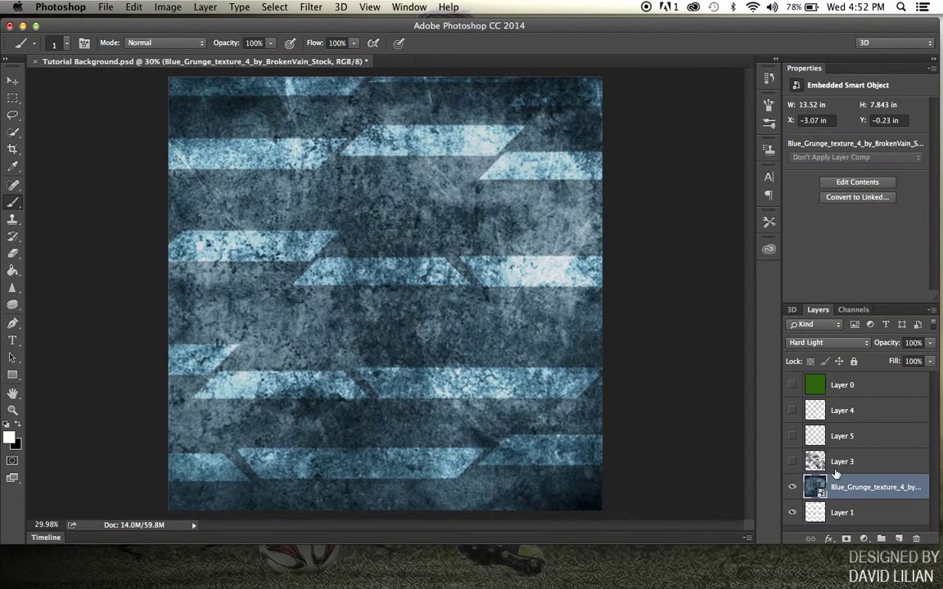
Turn Layer 3, Layer 5, Layer 4 and the green Layer 0 visible again to rebuild the background.
{"action": "left_click", "coordinate": [793, 462]}
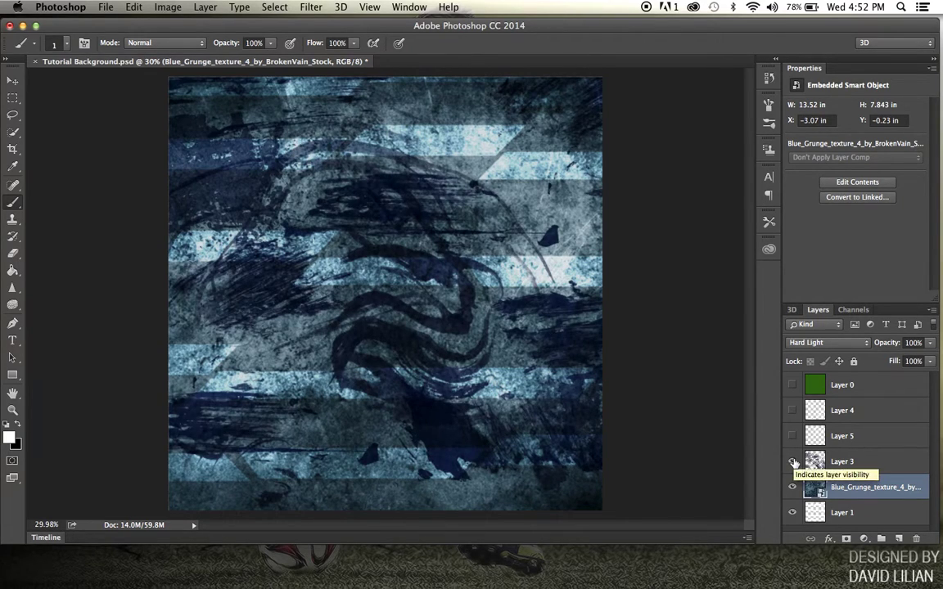
{"action": "left_click", "coordinate": [793, 463]}
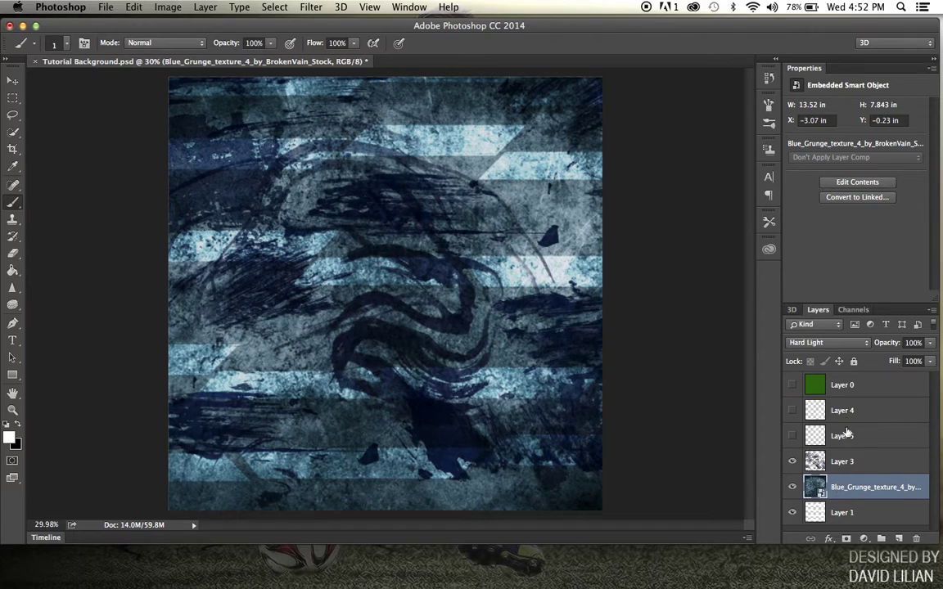
{"action": "left_click", "coordinate": [837, 461]}
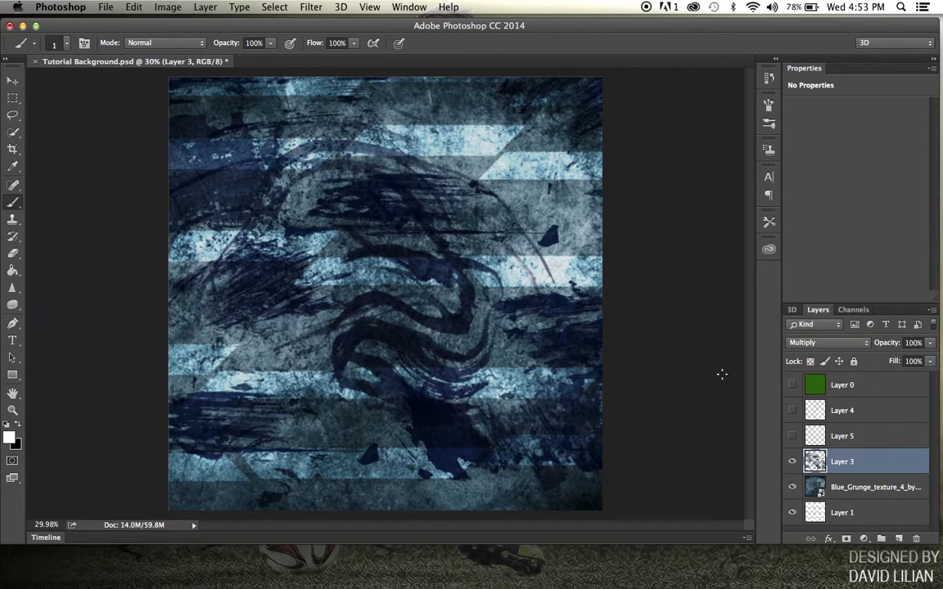
{"action": "left_click", "coordinate": [792, 437]}
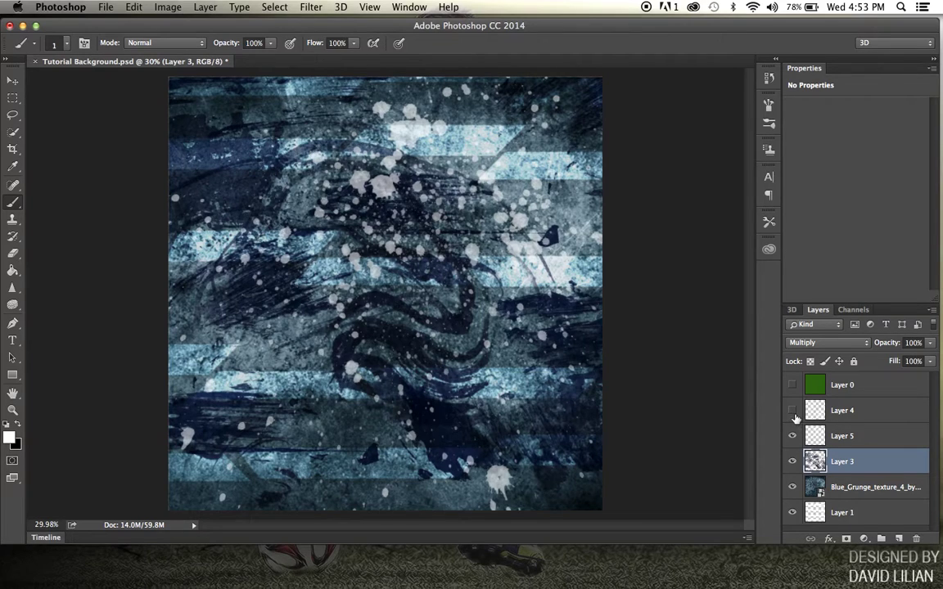
{"action": "left_click", "coordinate": [792, 411]}
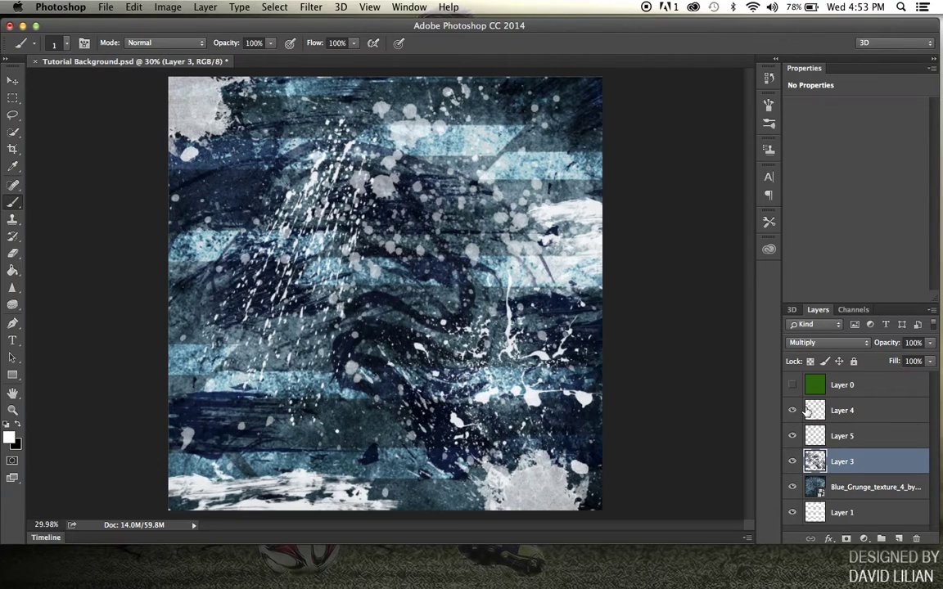
{"action": "left_click", "coordinate": [793, 385]}
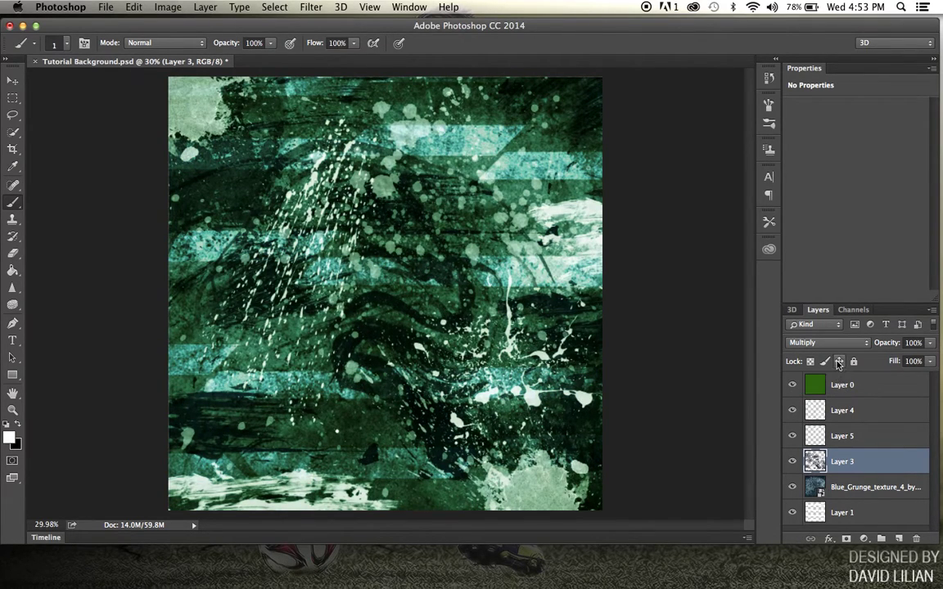
Make Layer 4 the active layer and switch the display to Full Screen Mode With Menu Bar.
{"action": "left_click", "coordinate": [840, 386]}
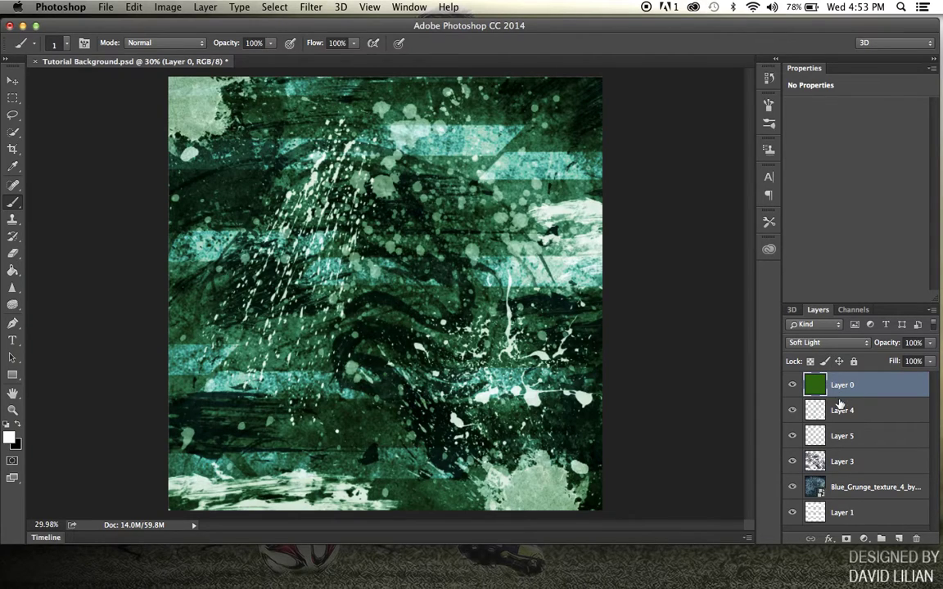
{"action": "left_click", "coordinate": [840, 412]}
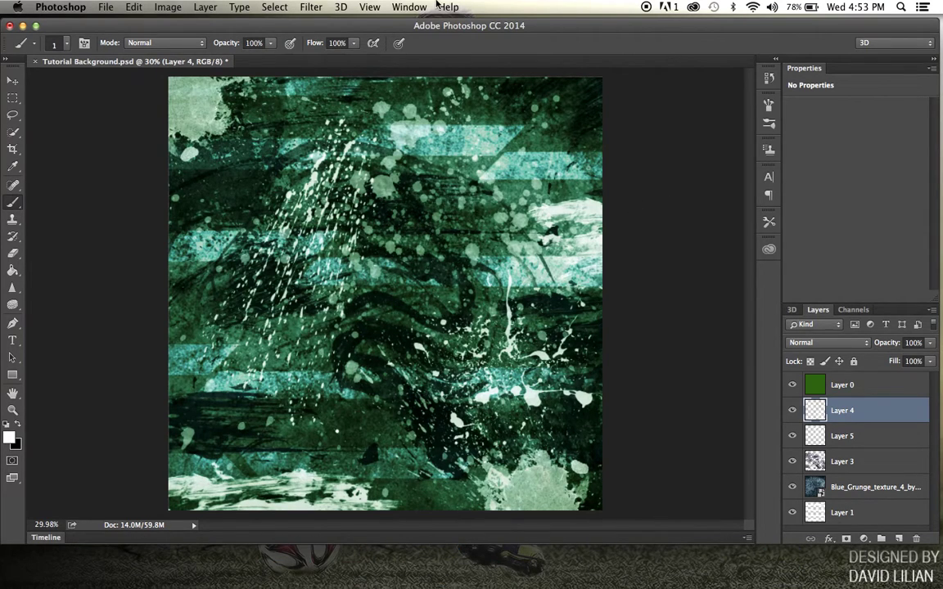
{"action": "left_click", "coordinate": [370, 7]}
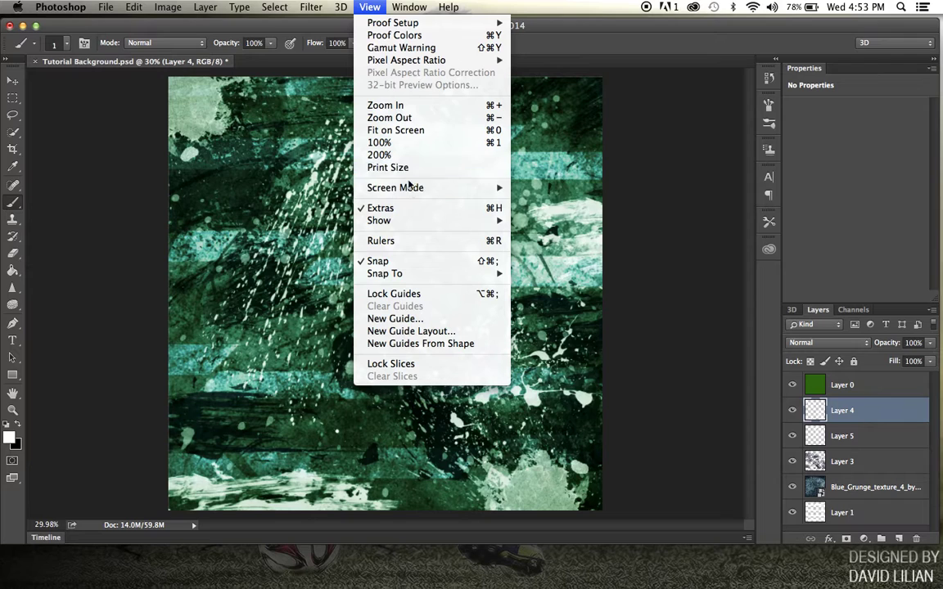
{"action": "mouse_move", "coordinate": [412, 187]}
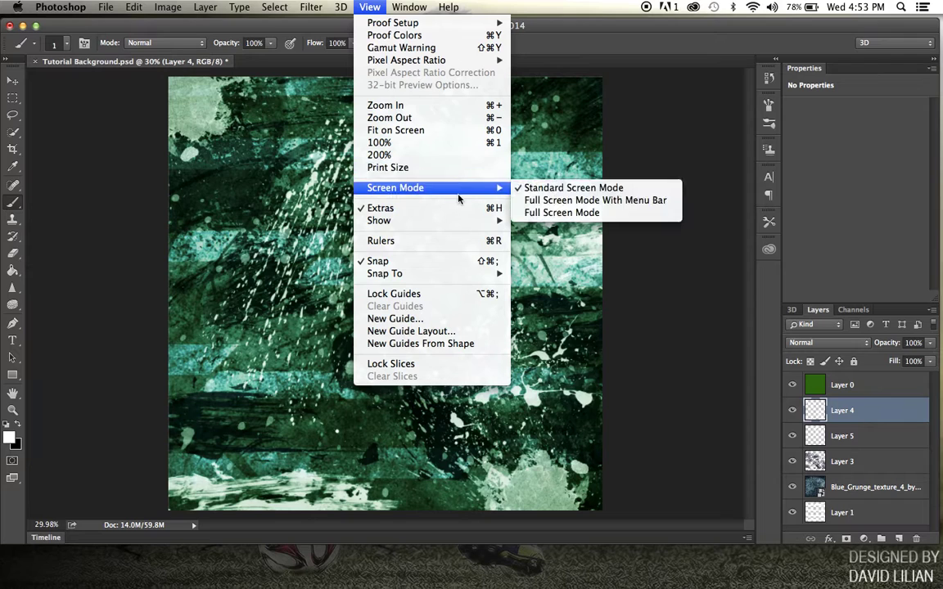
{"action": "left_click", "coordinate": [555, 200]}
{"action": "mouse_move", "coordinate": [397, 583]}
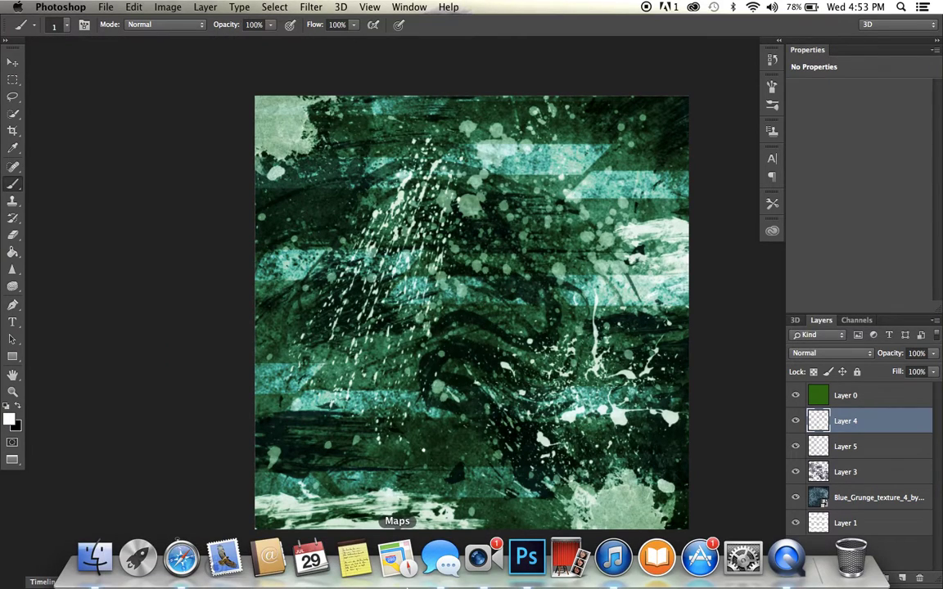
{"action": "left_click", "coordinate": [95, 556]}
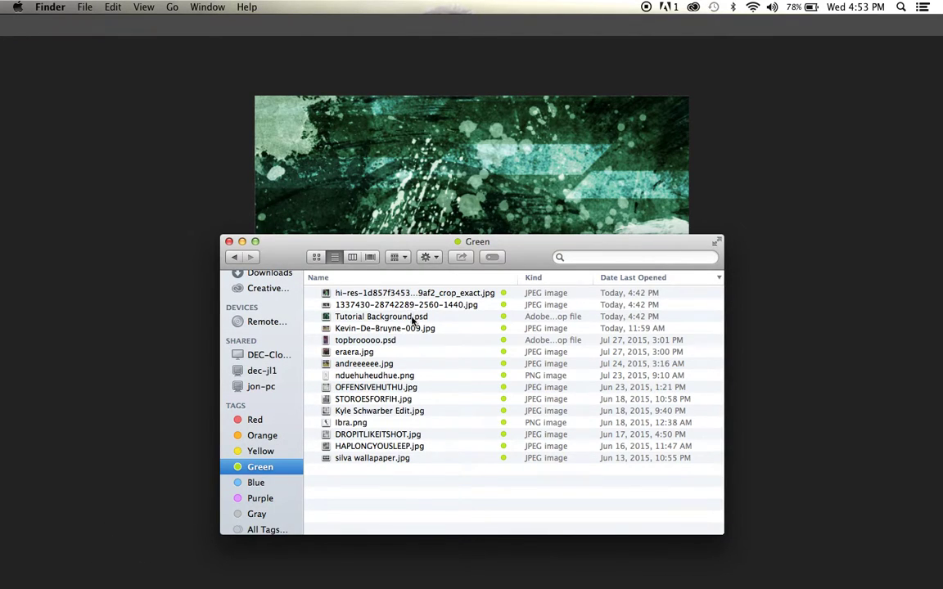
{"action": "left_click_drag", "start_coordinate": [375, 329], "coordinate": [461, 166]}
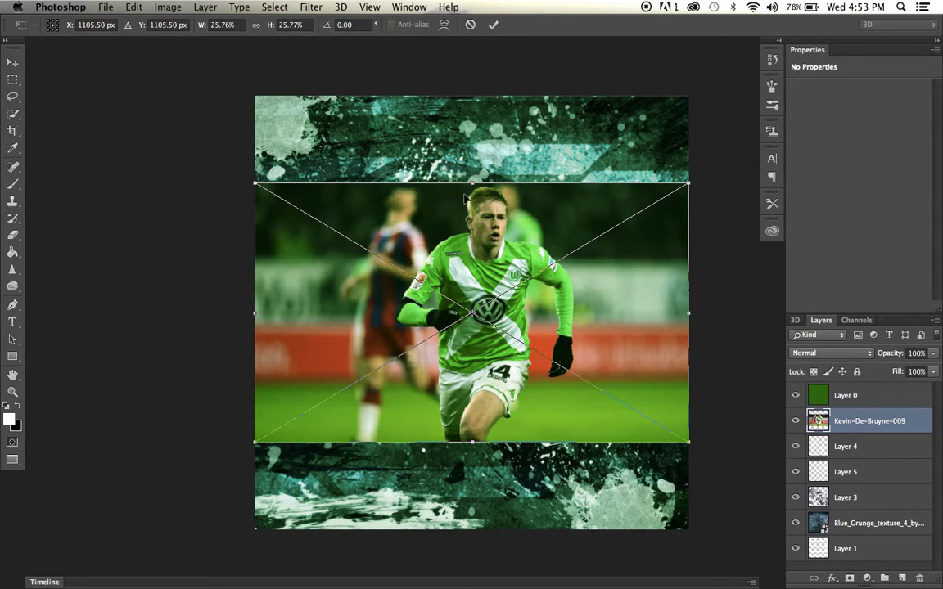
{"action": "left_click_drag", "start_coordinate": [462, 210], "coordinate": [483, 153]}
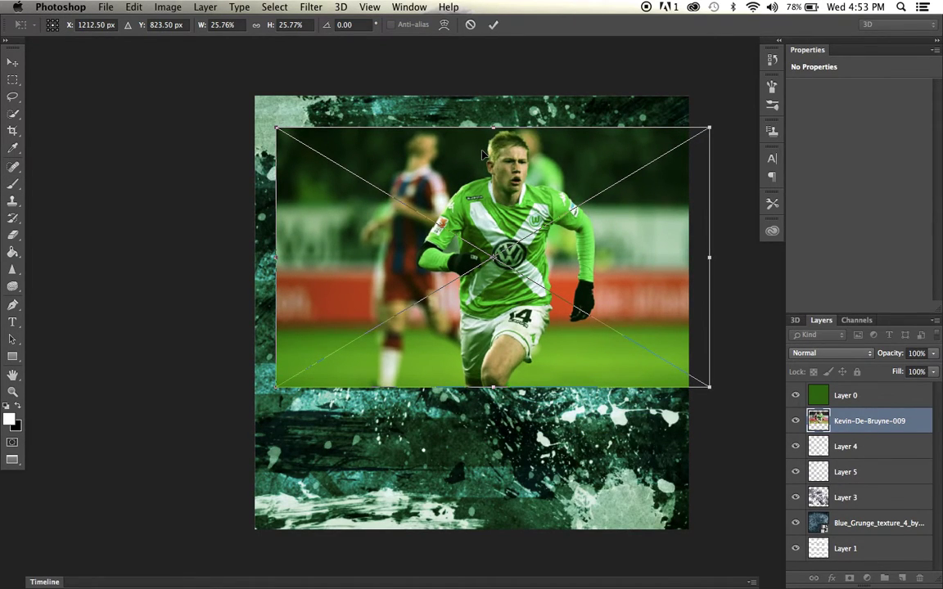
{"action": "key", "text": "Escape"}
Place Kevin-De-Bruyne-009.jpg above Layer 4, scaled to 26.54%, against the canvas's top edge and extending past its right edge.
{"action": "left_click", "coordinate": [95, 558]}
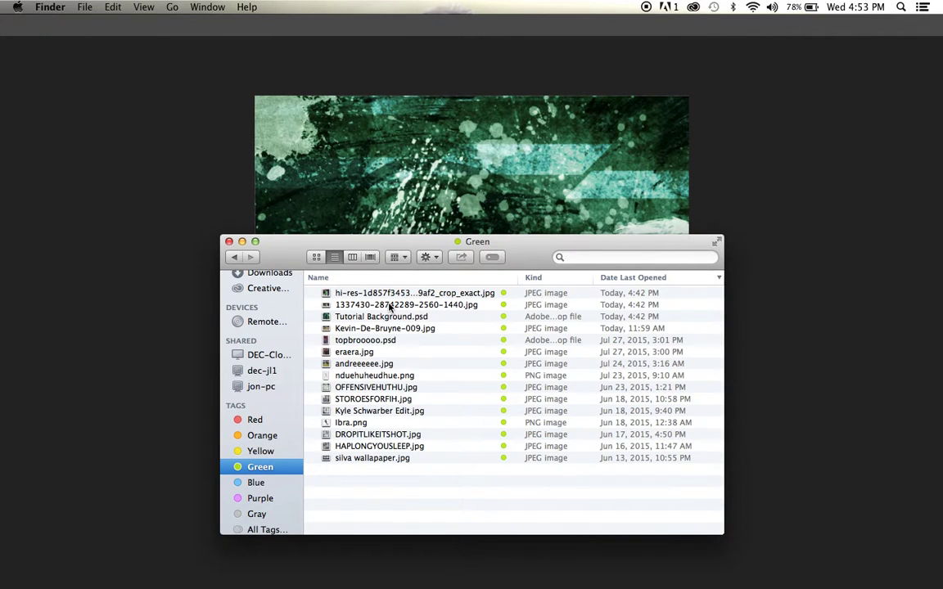
{"action": "left_click_drag", "start_coordinate": [381, 328], "coordinate": [440, 124]}
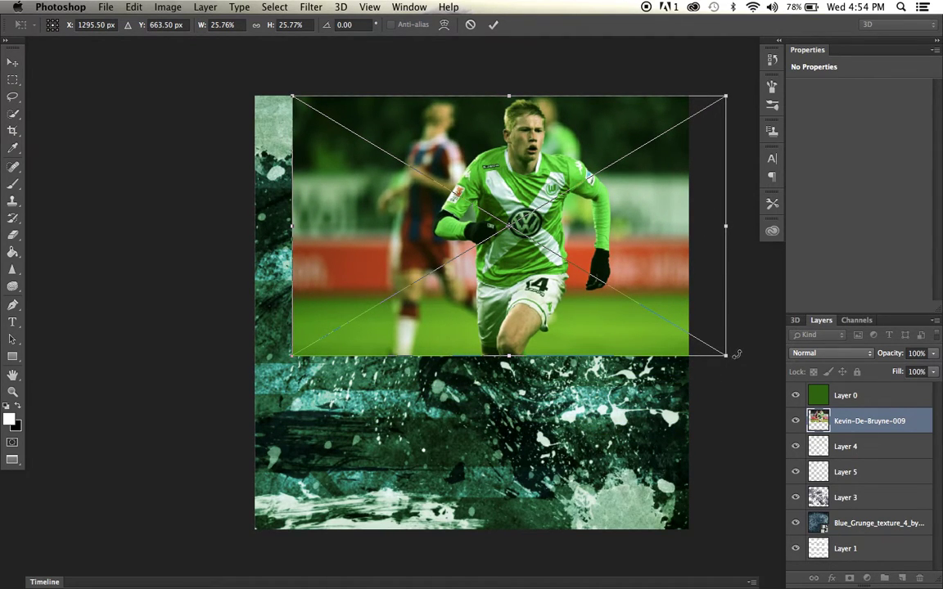
{"action": "left_click_drag", "start_coordinate": [725, 354], "coordinate": [741, 368]}
{"action": "mouse_move", "coordinate": [678, 316]}
{"action": "left_mouse_down"}
{"action": "mouse_move", "coordinate": [698, 326]}
{"action": "mouse_move", "coordinate": [692, 322]}
{"action": "left_mouse_up"}
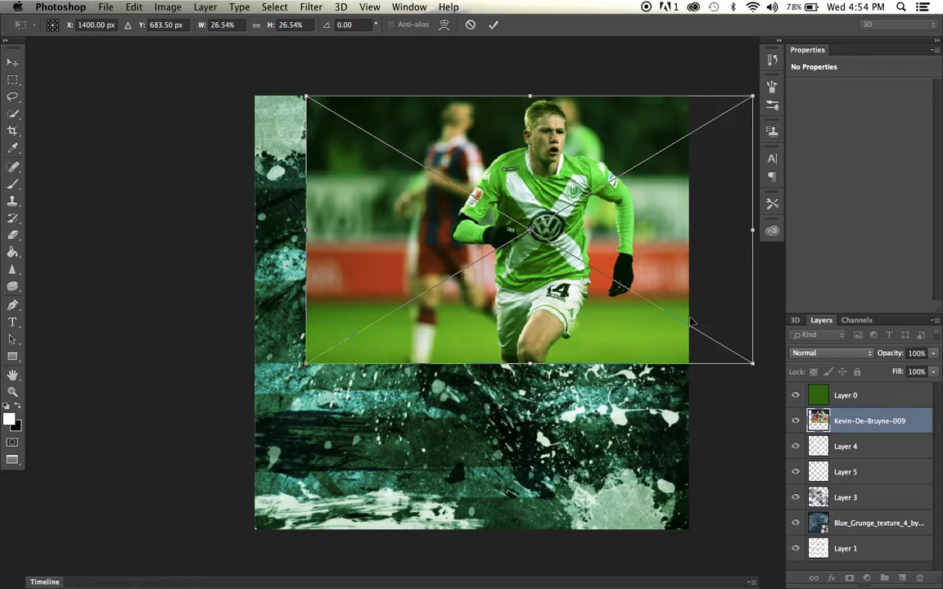
{"action": "key", "text": "Return"}
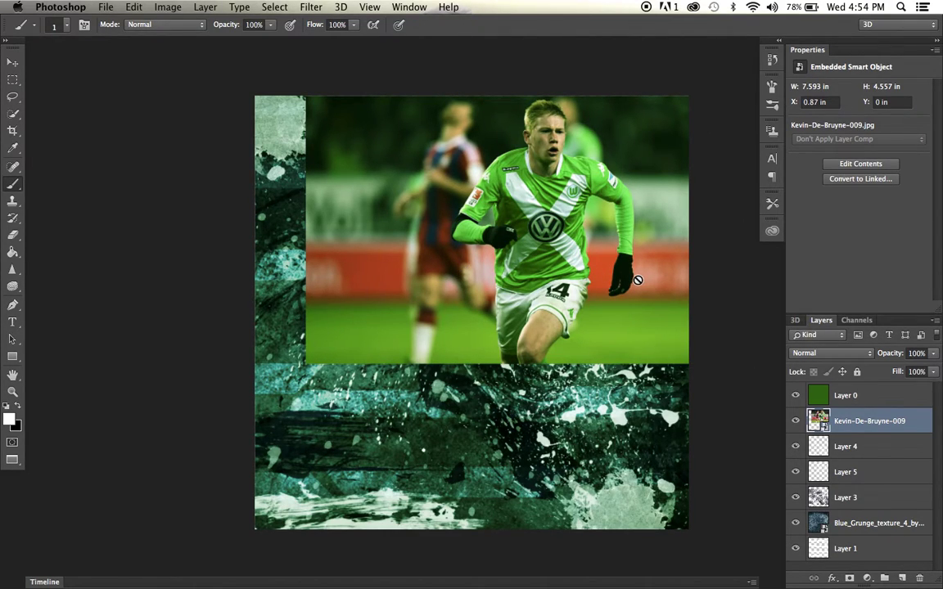
Open Topaz Adjust 5 on the Kevin-De-Bruyne-009 layer and choose the Dynamic Pop preset from the HDR Collection.
{"action": "left_click", "coordinate": [311, 6]}
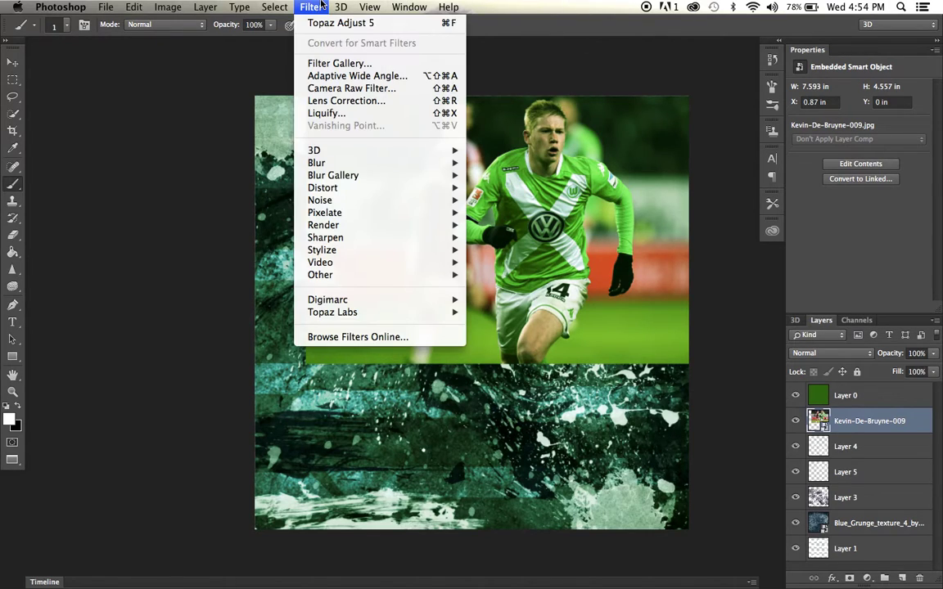
{"action": "mouse_move", "coordinate": [408, 316]}
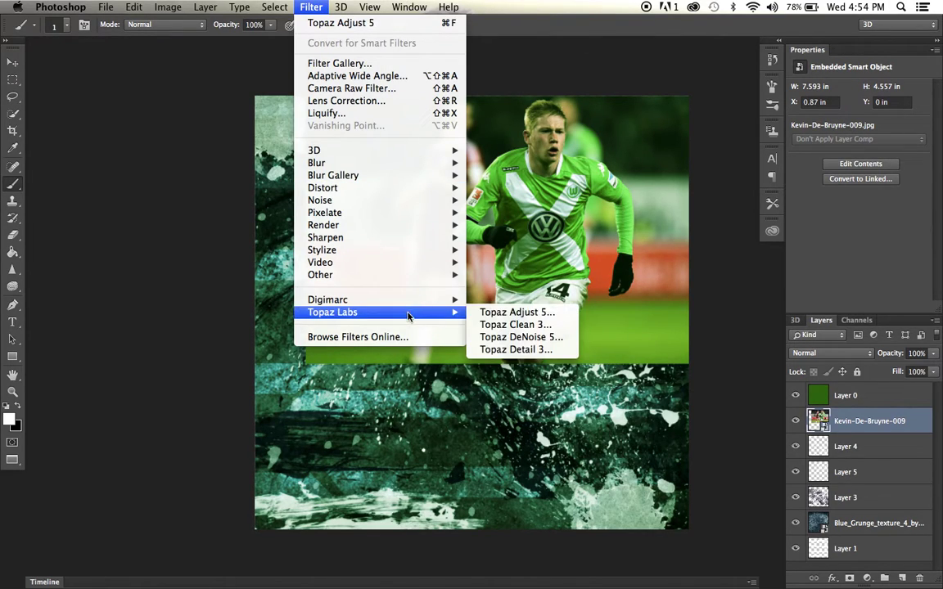
{"action": "left_click", "coordinate": [485, 314]}
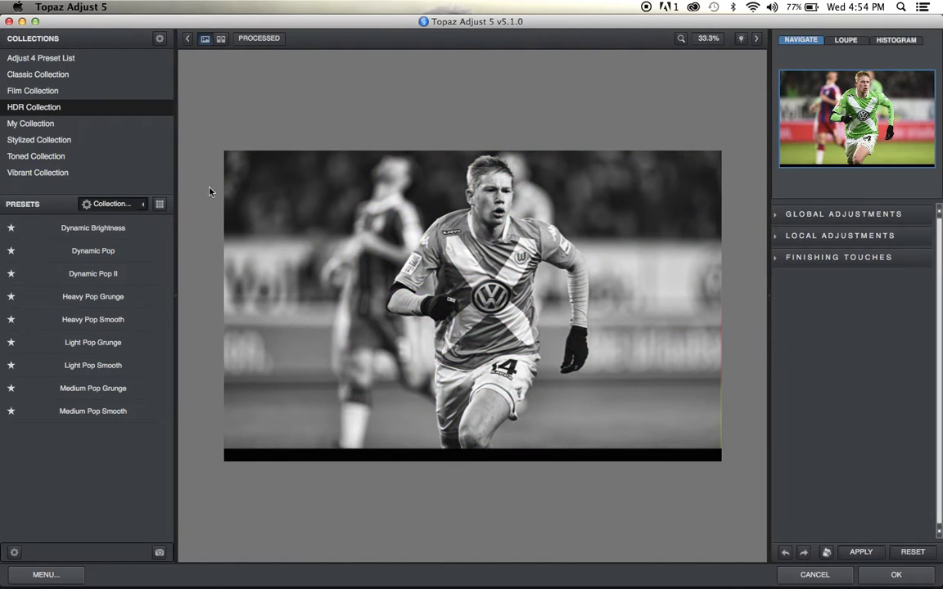
{"action": "mouse_move", "coordinate": [97, 231]}
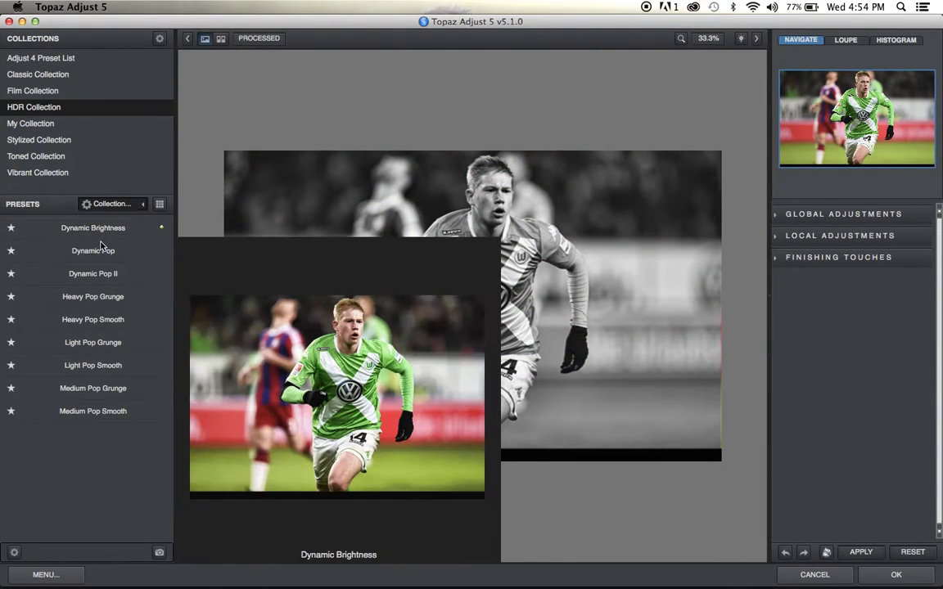
{"action": "left_click", "coordinate": [99, 250]}
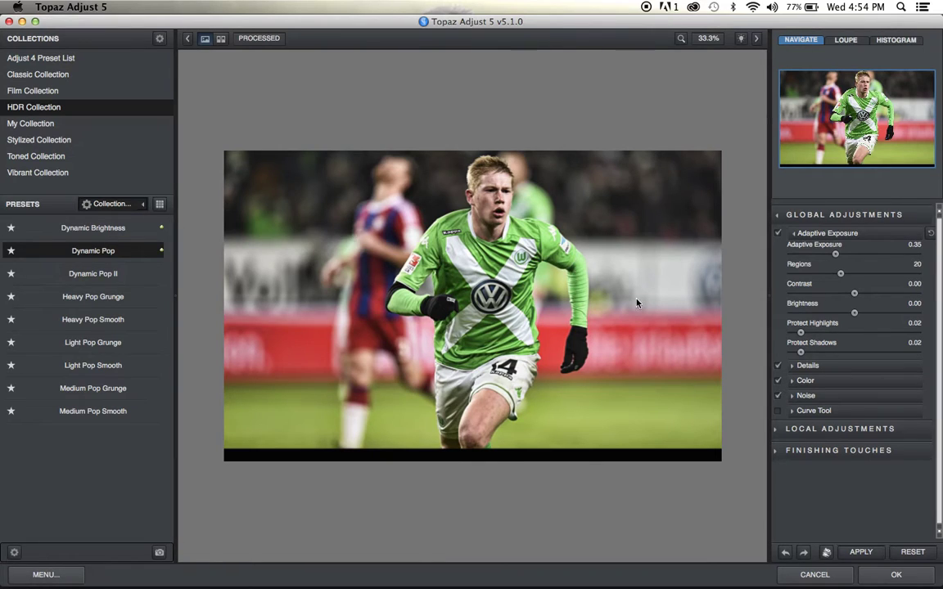
Set the global Color Saturation to 0.00 and apply the adjustment to the photo while keeping Topaz Adjust open.
{"action": "left_click", "coordinate": [806, 381]}
{"action": "left_click_drag", "start_coordinate": [823, 445], "coordinate": [775, 445]}
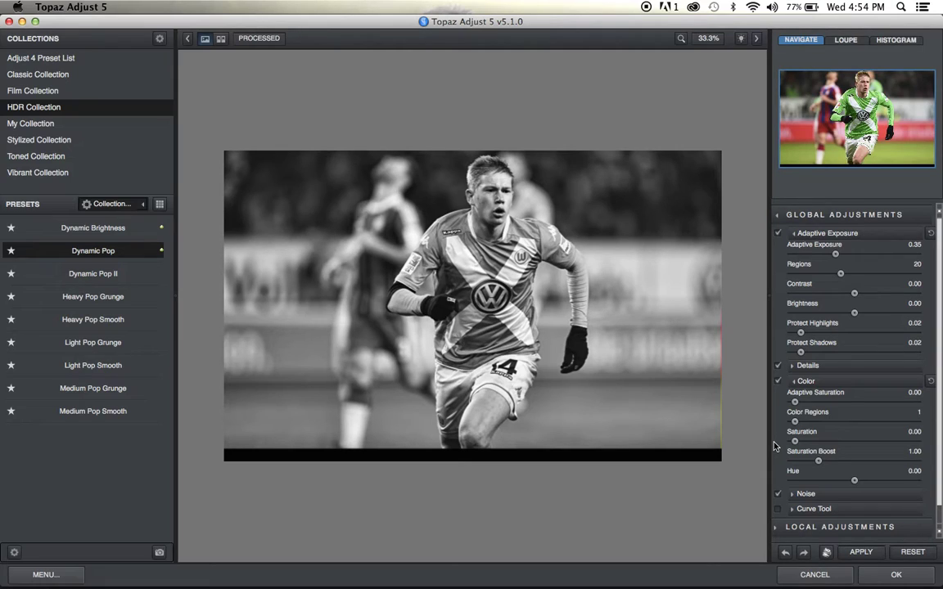
{"action": "left_click", "coordinate": [861, 552]}
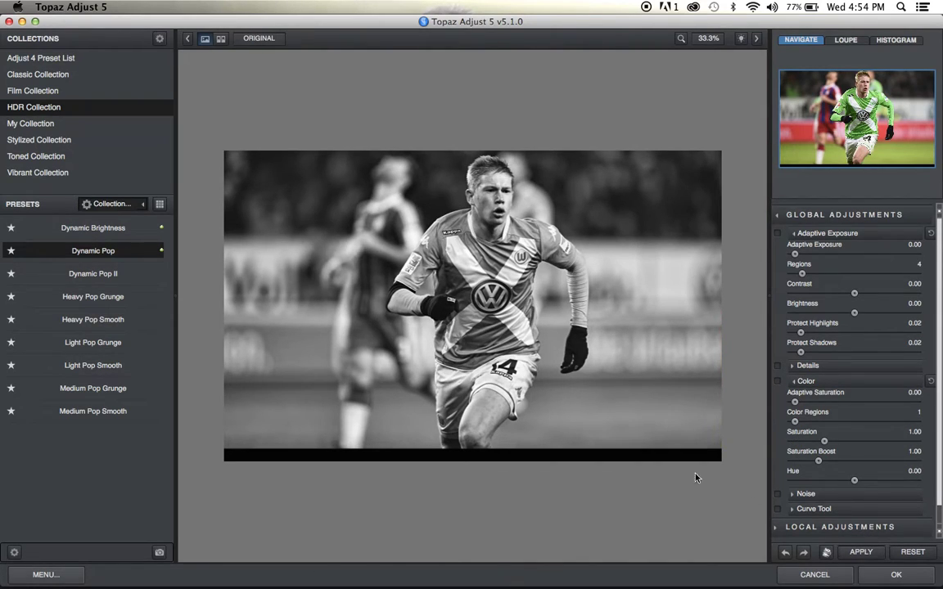
Choose the Psychedelic preset from the Adjust 4 Preset List for the photo.
{"action": "left_click", "coordinate": [142, 62]}
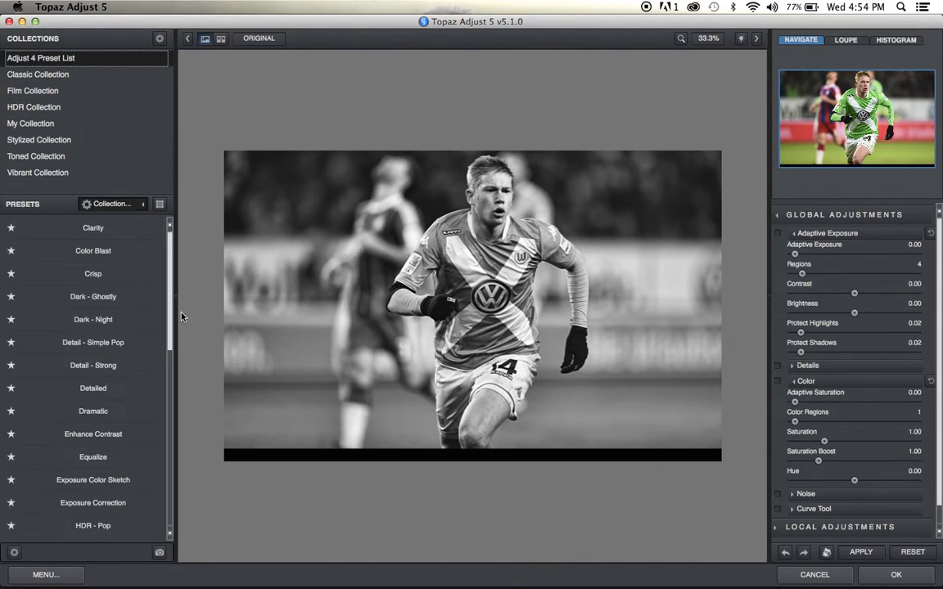
{"action": "left_click_drag", "start_coordinate": [168, 281], "coordinate": [183, 448]}
{"action": "scroll", "coordinate": [144, 375], "scroll_direction": "down", "scroll_amount": 1}
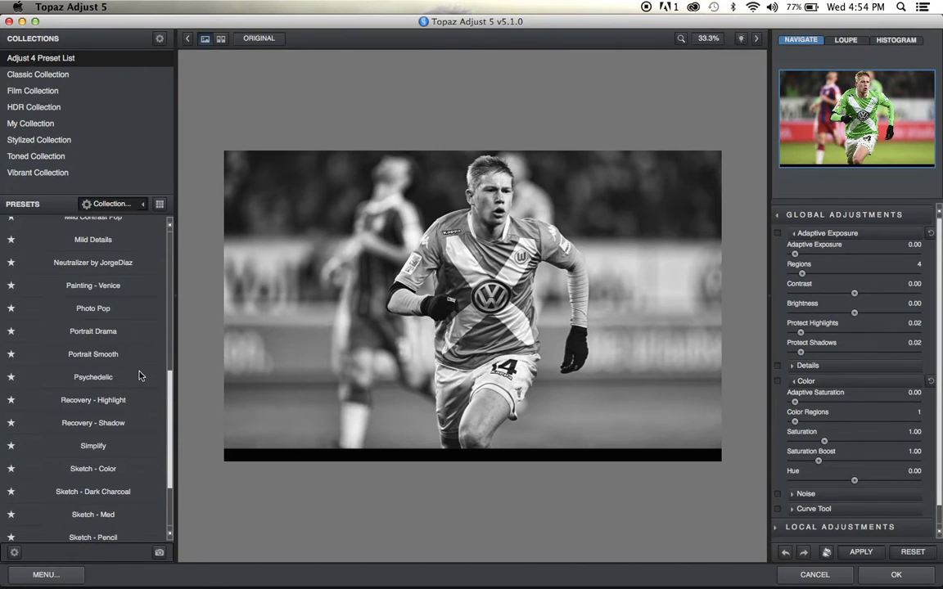
{"action": "left_click", "coordinate": [136, 375]}
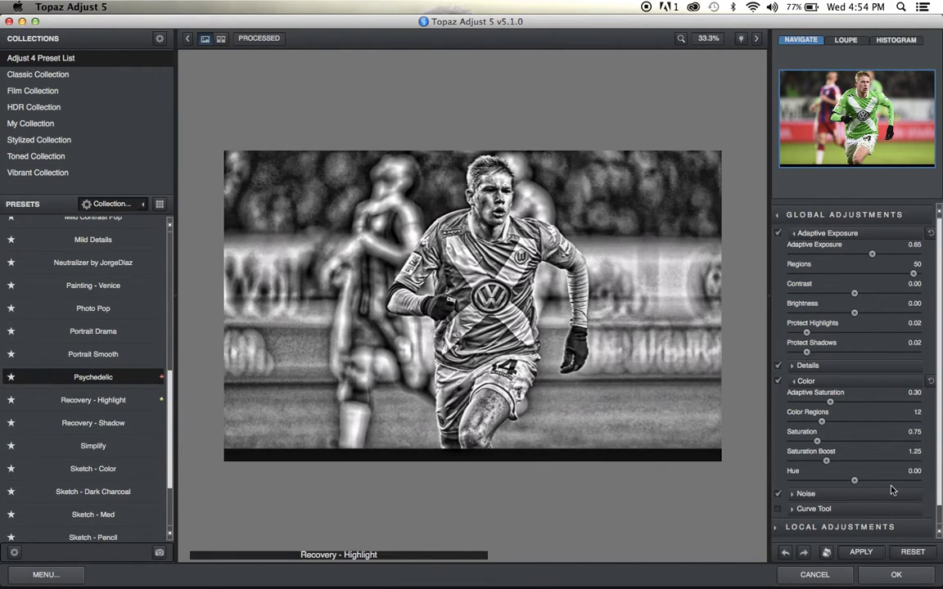
Set the finishing touch Overall Transparency to 0.55 and commit the Topaz Adjust 5 filter to the photo.
{"action": "scroll", "coordinate": [868, 491], "scroll_direction": "down", "scroll_amount": 1}
{"action": "left_click", "coordinate": [870, 529]}
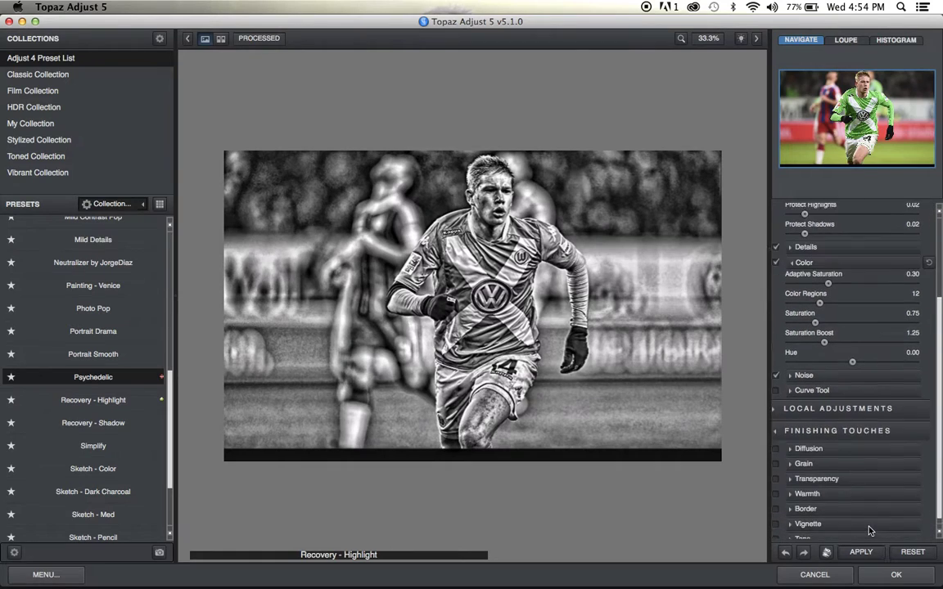
{"action": "scroll", "coordinate": [851, 497], "scroll_direction": "down", "scroll_amount": 1}
{"action": "left_click", "coordinate": [851, 473]}
{"action": "left_click", "coordinate": [854, 494]}
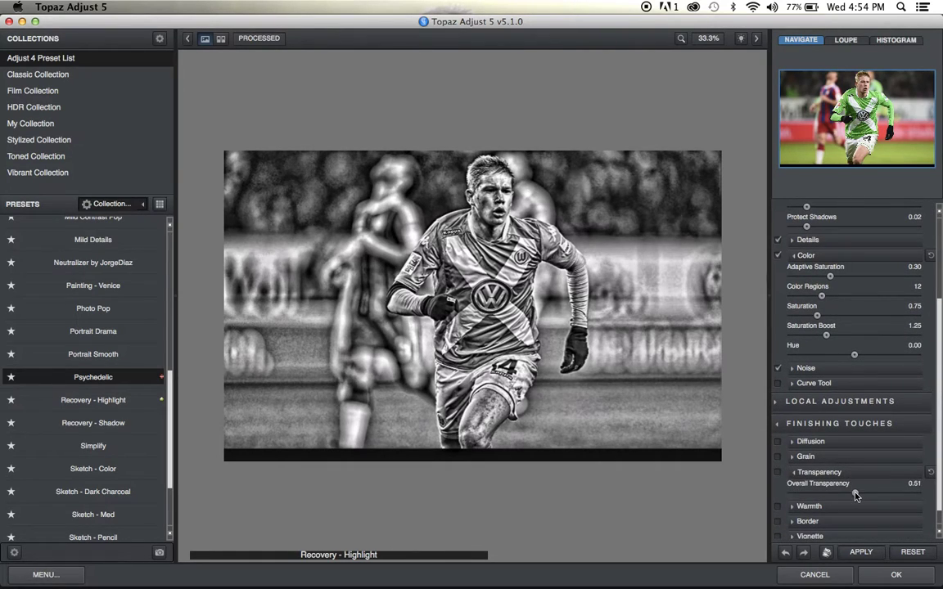
{"action": "left_click_drag", "start_coordinate": [855, 495], "coordinate": [860, 496]}
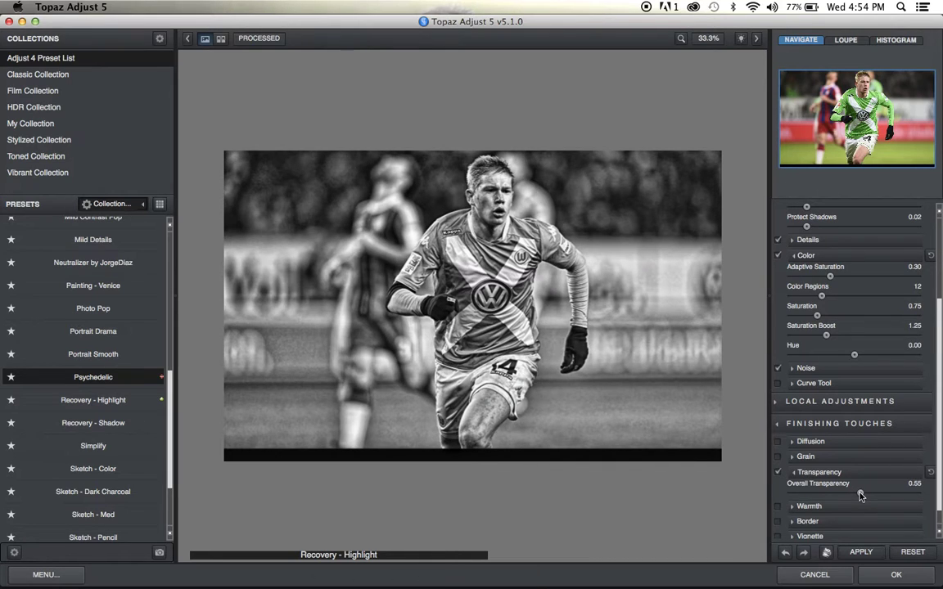
{"action": "left_click", "coordinate": [897, 574]}
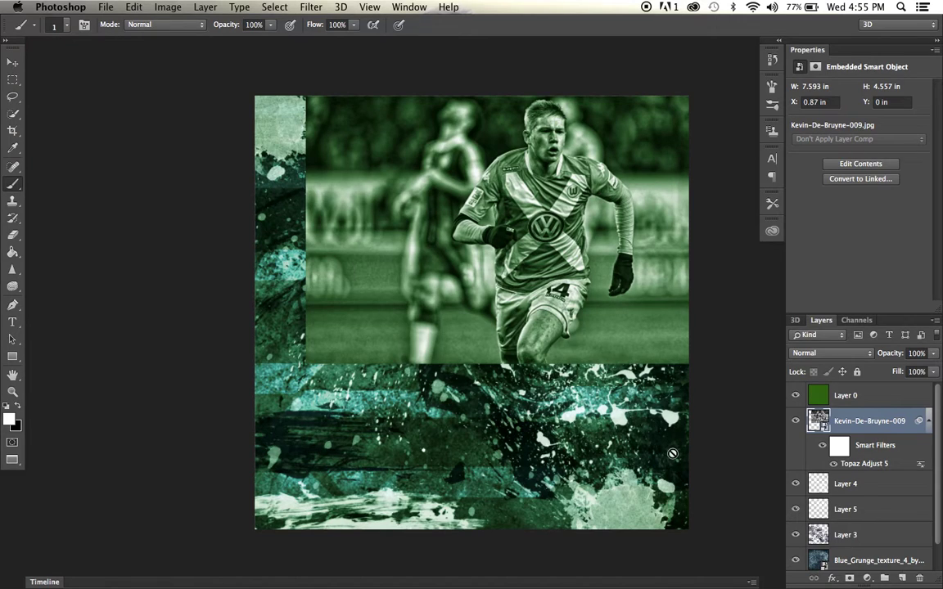
Open Topaz DeNoise 5 on the player photo and centre the preview on his face.
{"action": "left_click", "coordinate": [305, 6]}
{"action": "mouse_move", "coordinate": [406, 302]}
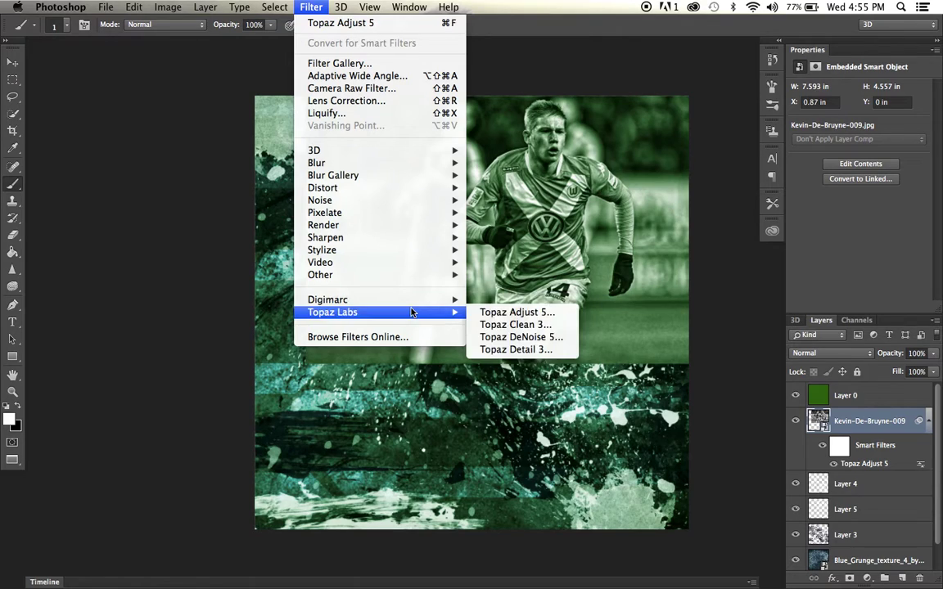
{"action": "left_click", "coordinate": [482, 337]}
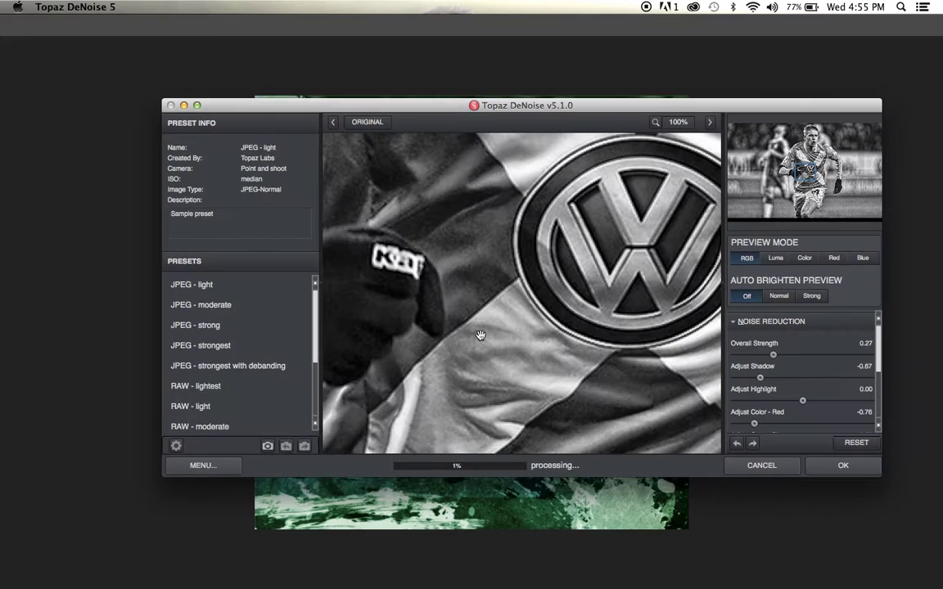
{"action": "left_click", "coordinate": [814, 150]}
{"action": "left_click", "coordinate": [811, 137]}
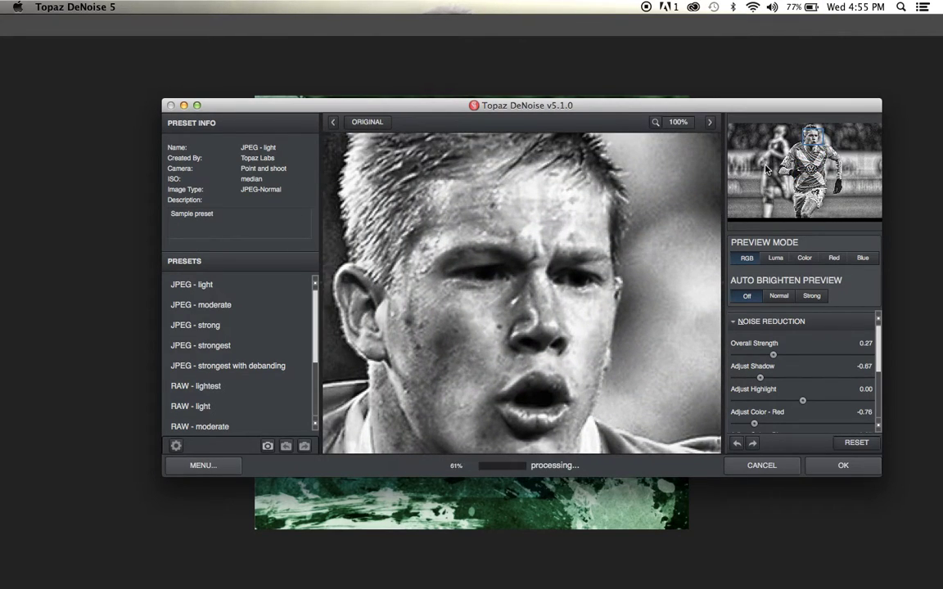
Choose the JPEG - strong preset with Overall Strength 0.60, preview the shirt and its logo, and commit the noise reduction.
{"action": "left_click", "coordinate": [227, 305]}
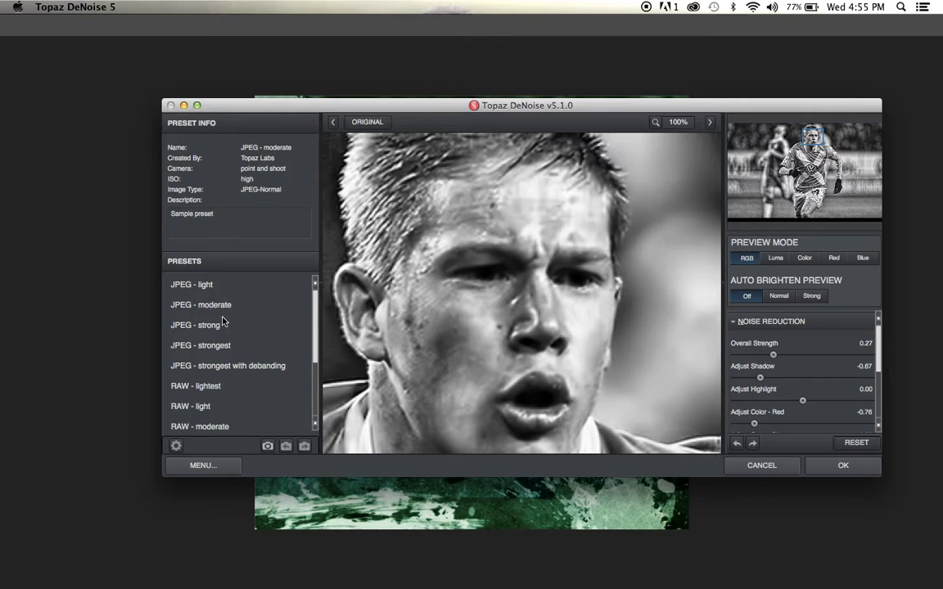
{"action": "left_click", "coordinate": [208, 325]}
{"action": "left_click_drag", "start_coordinate": [782, 356], "coordinate": [817, 356]}
{"action": "left_click_drag", "start_coordinate": [814, 213], "coordinate": [808, 234]}
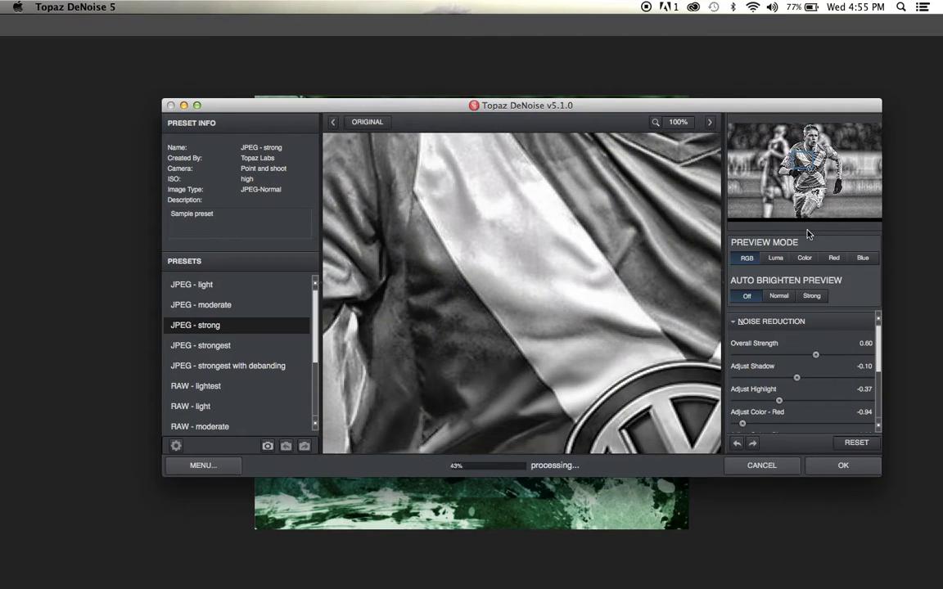
{"action": "left_click_drag", "start_coordinate": [821, 199], "coordinate": [811, 171]}
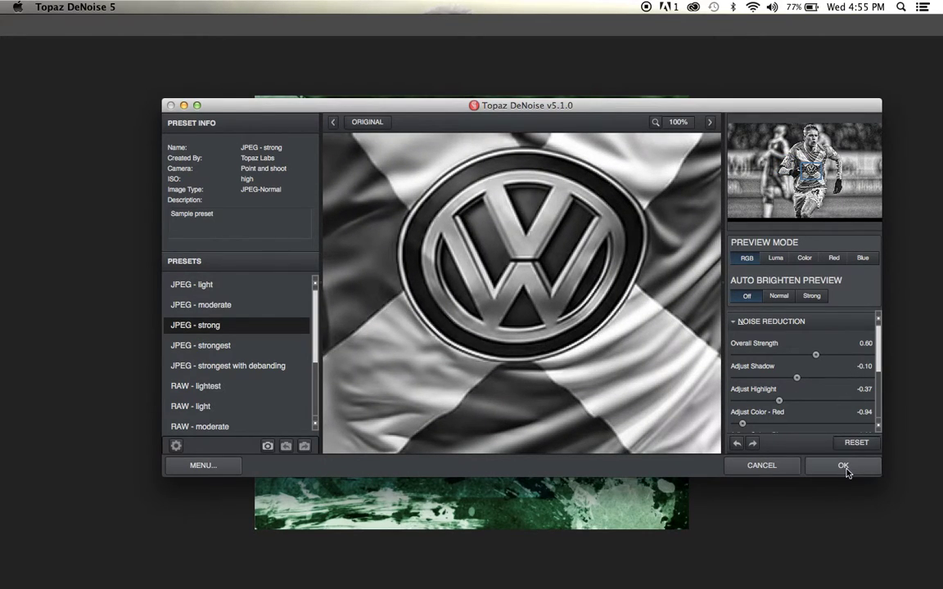
{"action": "left_click", "coordinate": [843, 466]}
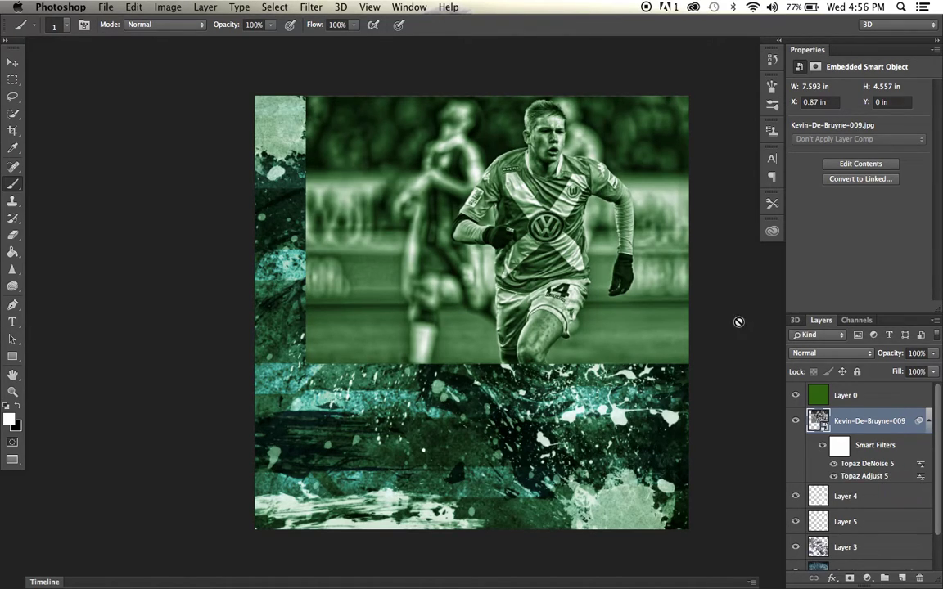
Run Topaz Clean 3 on the photo, previewing the face, with the texture Boost set to 0.25.
{"action": "left_click", "coordinate": [310, 8]}
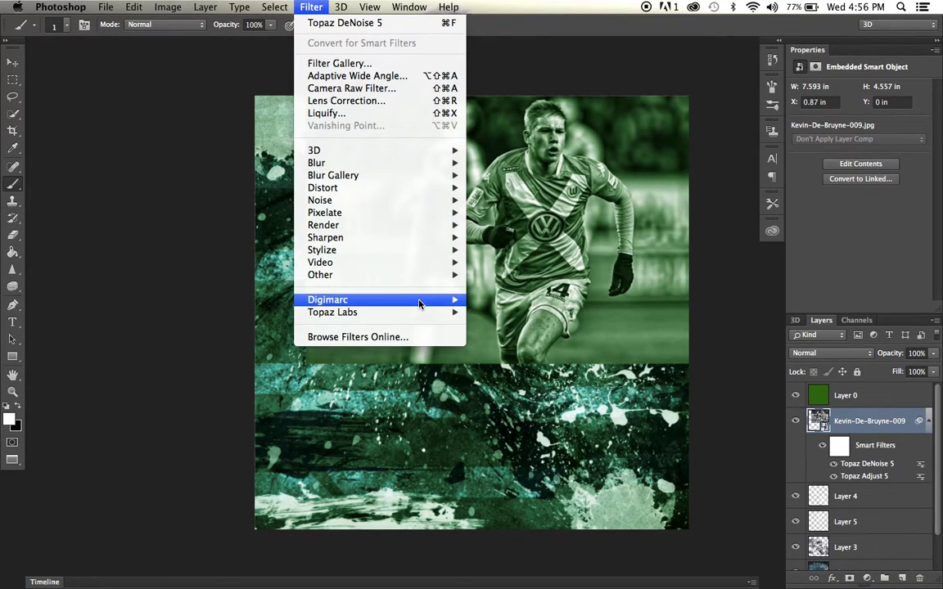
{"action": "mouse_move", "coordinate": [429, 315]}
{"action": "left_click", "coordinate": [497, 325]}
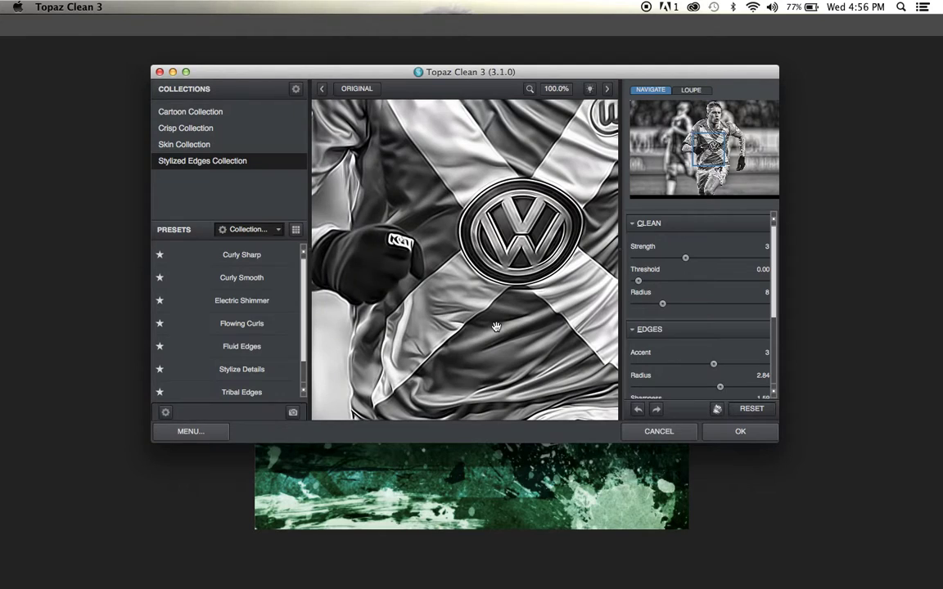
{"action": "left_click_drag", "start_coordinate": [706, 195], "coordinate": [713, 135]}
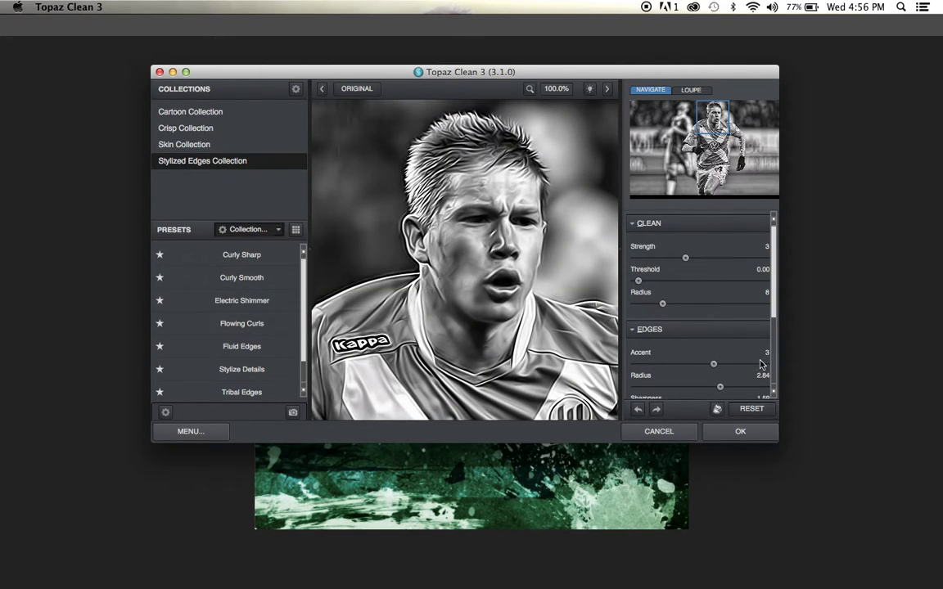
{"action": "left_click_drag", "start_coordinate": [774, 287], "coordinate": [779, 358]}
{"action": "left_click_drag", "start_coordinate": [663, 358], "coordinate": [610, 355]}
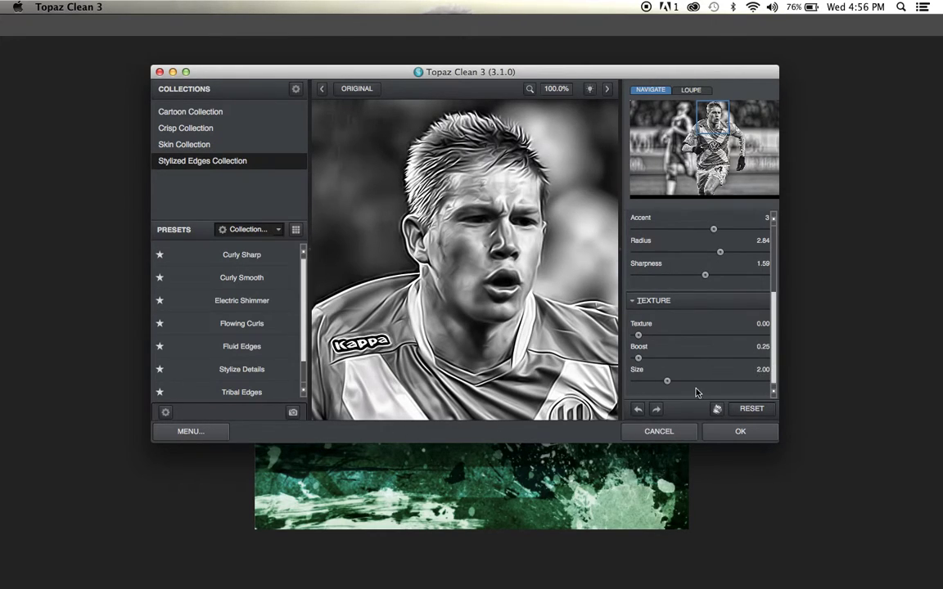
{"action": "left_click", "coordinate": [754, 440]}
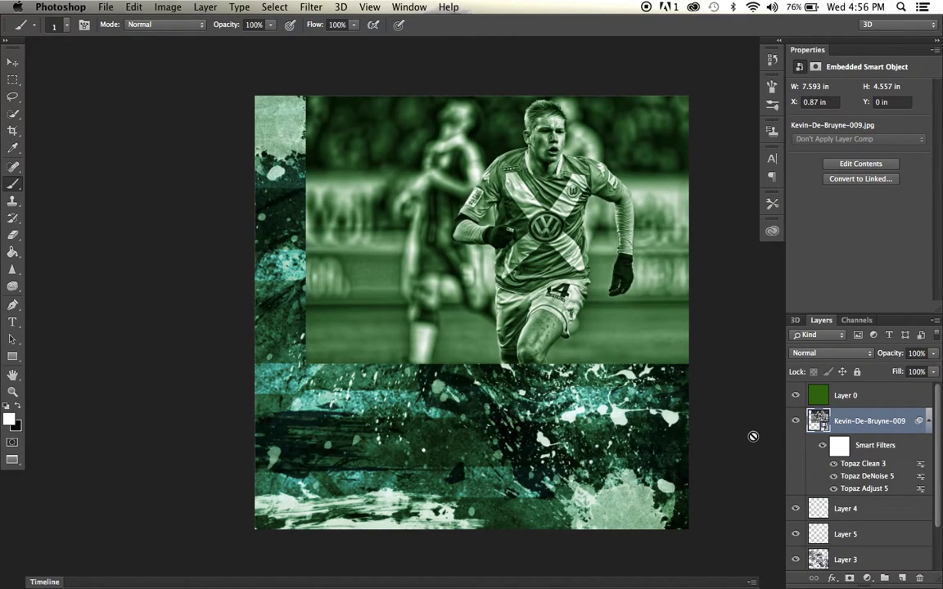
Examine the filtered player up close and compare the composition with the green Layer 0 hidden and shown.
{"action": "scroll", "coordinate": [617, 358], "scroll_direction": "up", "scroll_amount": 3}
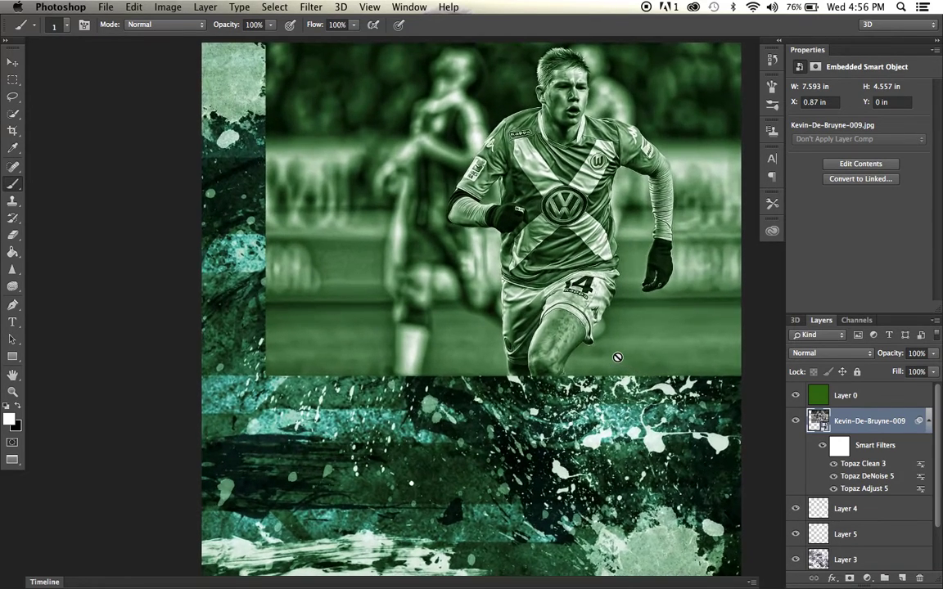
{"action": "scroll", "coordinate": [618, 358], "scroll_direction": "down", "scroll_amount": 1}
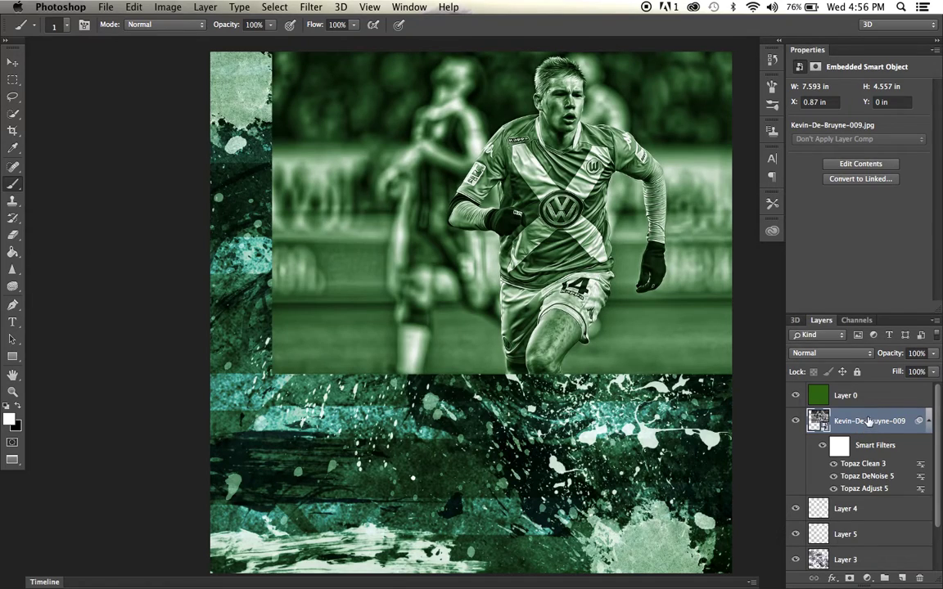
{"action": "left_click", "coordinate": [795, 396]}
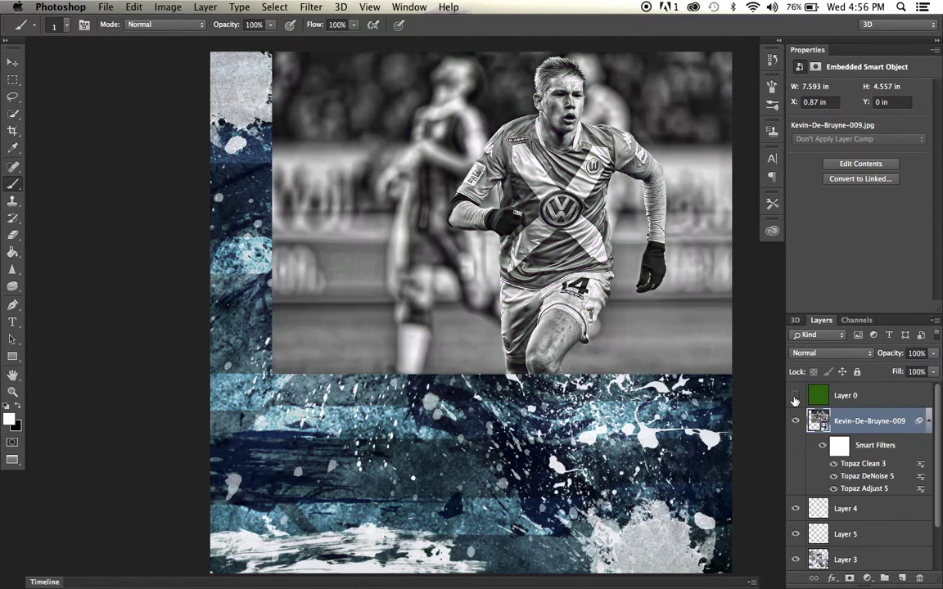
{"action": "left_click", "coordinate": [795, 397]}
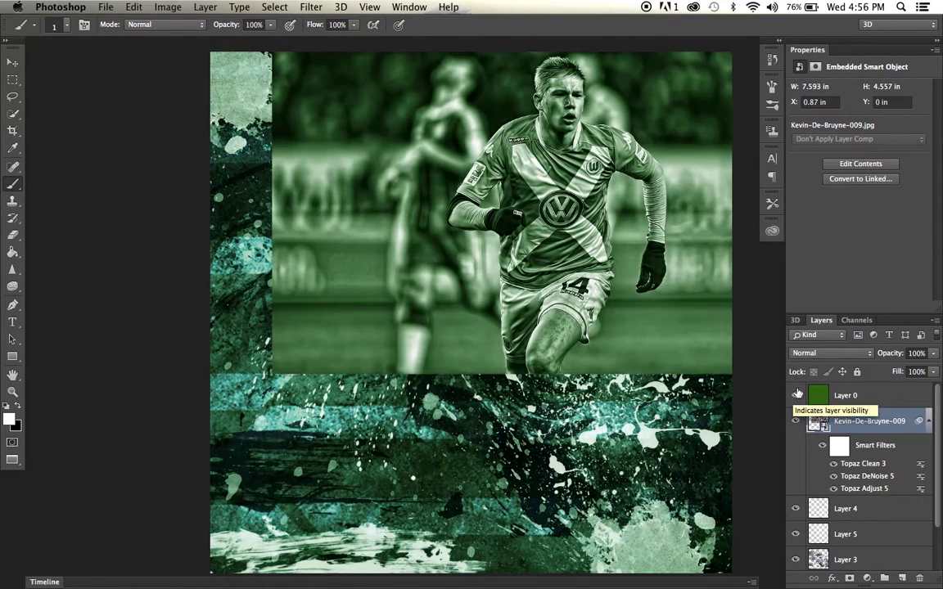
Switch to the Eraser tool and rasterize the Kevin-De-Bruyne-009 smart object so it can be erased.
{"action": "left_click", "coordinate": [14, 236]}
{"action": "left_click", "coordinate": [330, 273]}
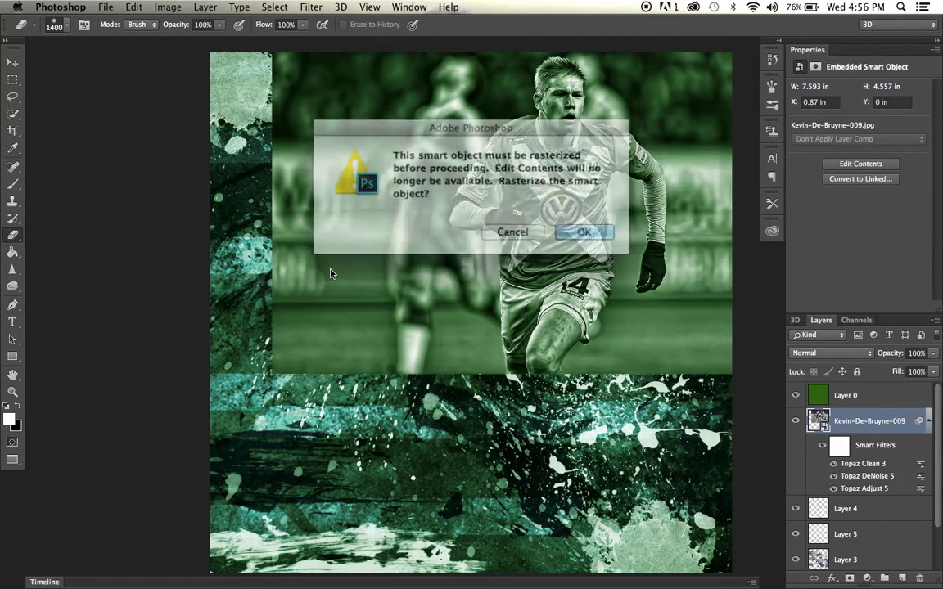
{"action": "key", "text": "Return"}
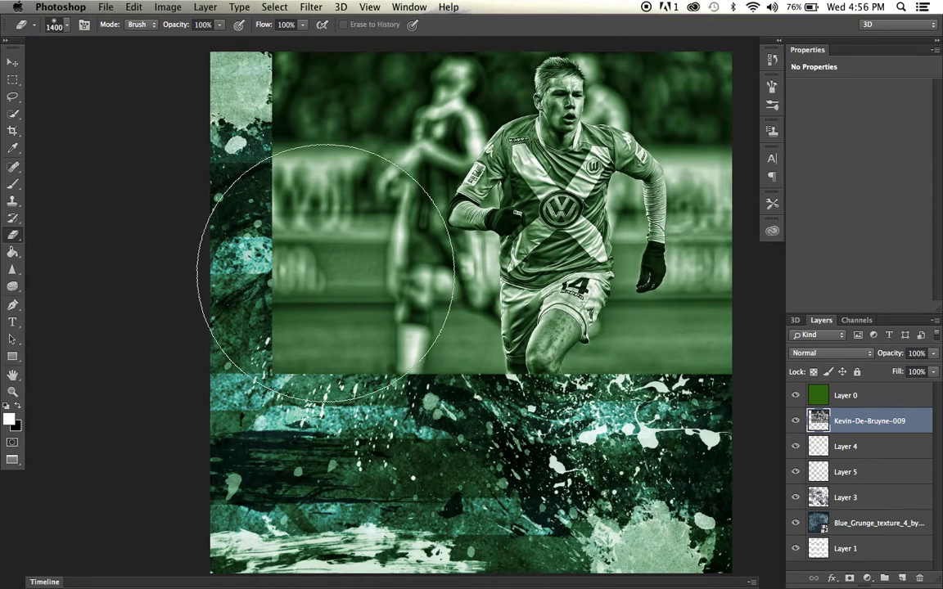
Set the soft round eraser brush's size to 888 px.
{"action": "left_click", "coordinate": [66, 24]}
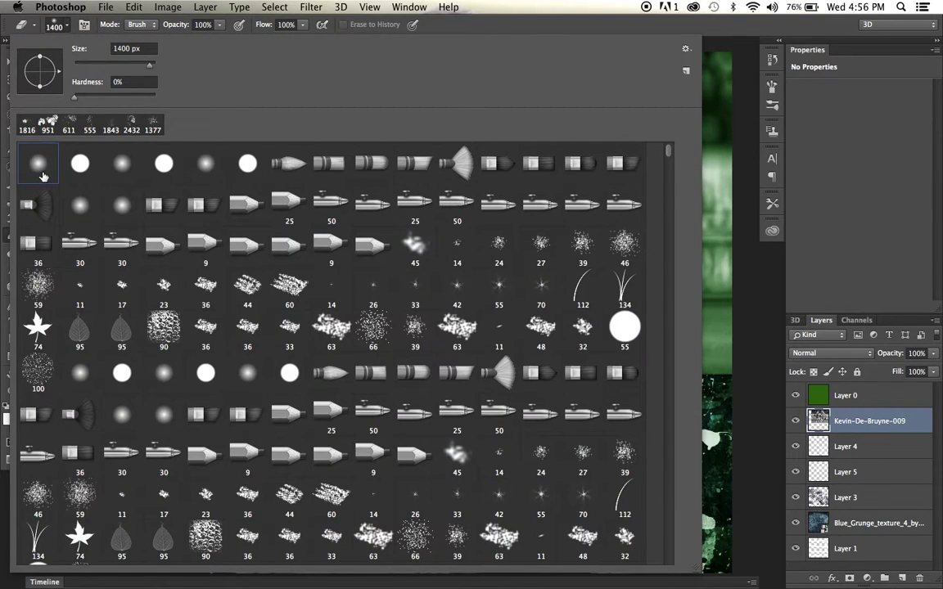
{"action": "left_click_drag", "start_coordinate": [152, 74], "coordinate": [148, 72]}
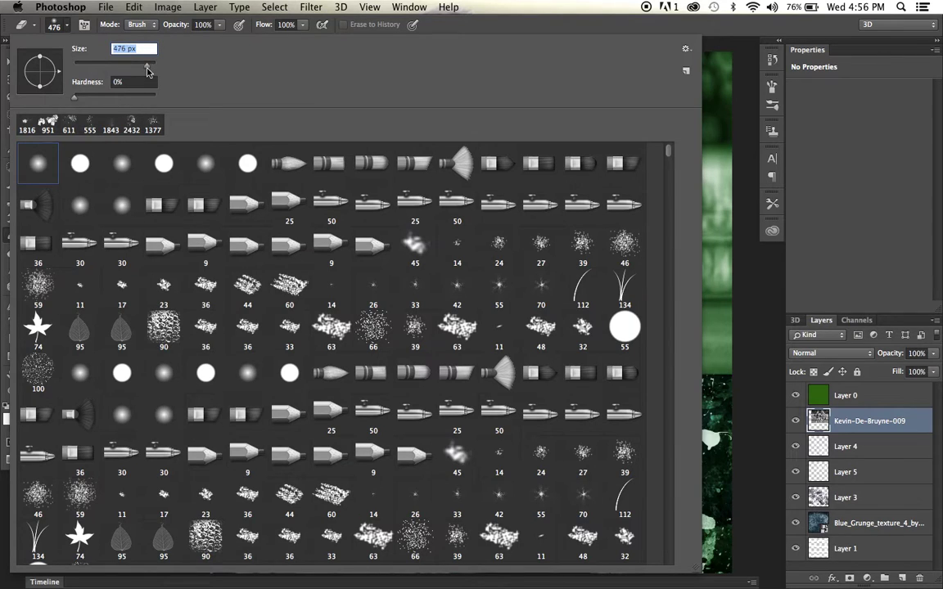
{"action": "type", "text": "888"}
{"action": "key", "text": "Return"}
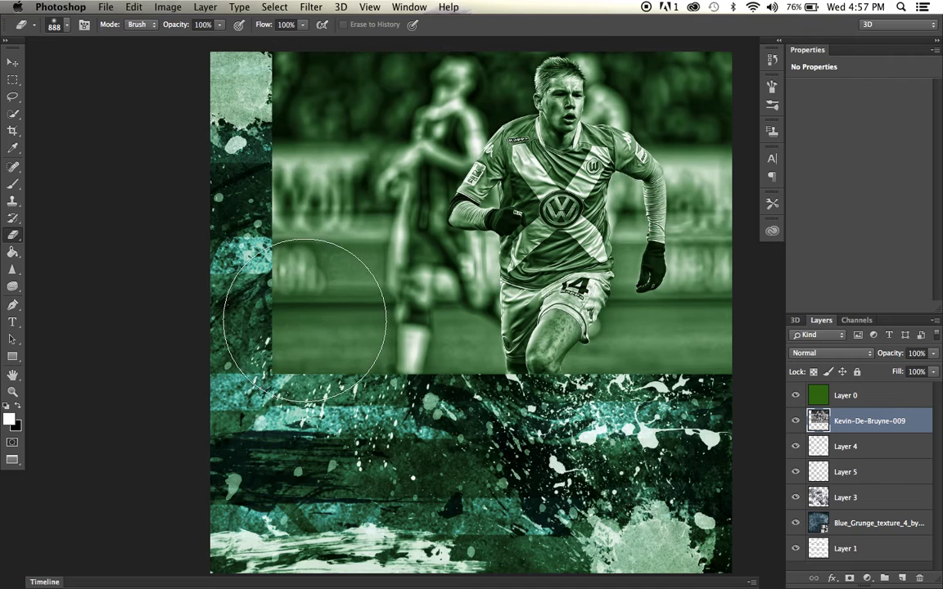
Erase the hard edges of the Kevin-De-Bruyne-009 photo so they fade into the green grunge background.
{"action": "left_click_drag", "start_coordinate": [326, 305], "coordinate": [307, 295]}
{"action": "mouse_move", "coordinate": [246, 232]}
{"action": "left_mouse_down"}
{"action": "mouse_move", "coordinate": [257, 106]}
{"action": "mouse_move", "coordinate": [258, 114]}
{"action": "mouse_move", "coordinate": [284, 67]}
{"action": "mouse_move", "coordinate": [253, 263]}
{"action": "mouse_move", "coordinate": [316, 389]}
{"action": "mouse_move", "coordinate": [348, 405]}
{"action": "mouse_move", "coordinate": [360, 352]}
{"action": "mouse_move", "coordinate": [371, 446]}
{"action": "mouse_move", "coordinate": [411, 420]}
{"action": "mouse_move", "coordinate": [473, 446]}
{"action": "mouse_move", "coordinate": [468, 438]}
{"action": "mouse_move", "coordinate": [620, 446]}
{"action": "mouse_move", "coordinate": [696, 438]}
{"action": "mouse_move", "coordinate": [737, 396]}
{"action": "mouse_move", "coordinate": [749, 354]}
{"action": "mouse_move", "coordinate": [637, 421]}
{"action": "mouse_move", "coordinate": [636, 257]}
{"action": "mouse_move", "coordinate": [545, 174]}
{"action": "mouse_move", "coordinate": [506, 154]}
{"action": "mouse_move", "coordinate": [484, 170]}
{"action": "mouse_move", "coordinate": [413, 141]}
{"action": "mouse_move", "coordinate": [275, 160]}
{"action": "left_mouse_up"}
{"action": "scroll", "coordinate": [749, 354], "scroll_direction": "up", "scroll_amount": 4}
{"action": "scroll", "coordinate": [749, 355], "scroll_direction": "right", "scroll_amount": 4}
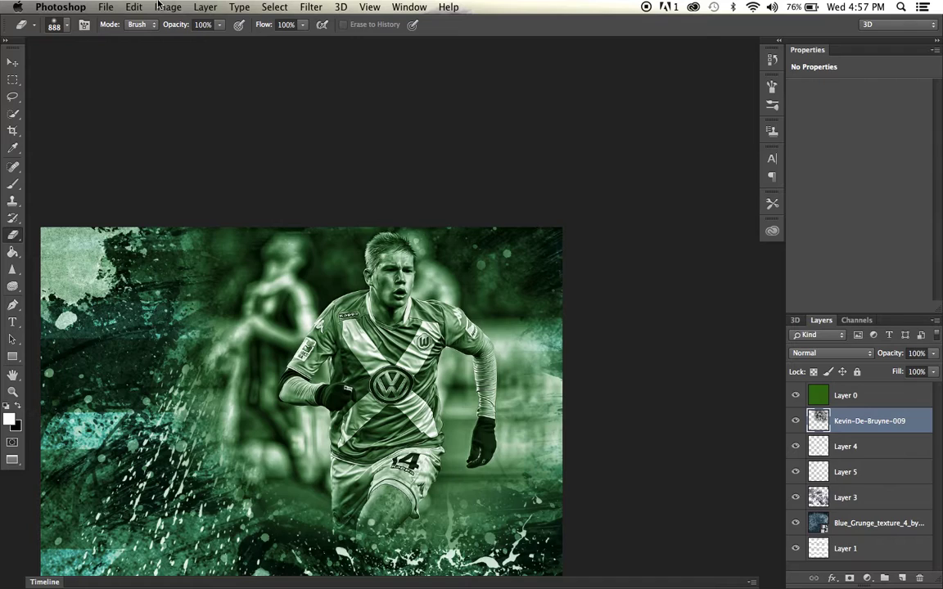
Set the eraser size to 460 px and erase most of the blurred player to the left of De Bruyne.
{"action": "left_click", "coordinate": [70, 24]}
{"action": "left_click_drag", "start_coordinate": [123, 63], "coordinate": [148, 70]}
{"action": "left_click", "coordinate": [872, 197]}
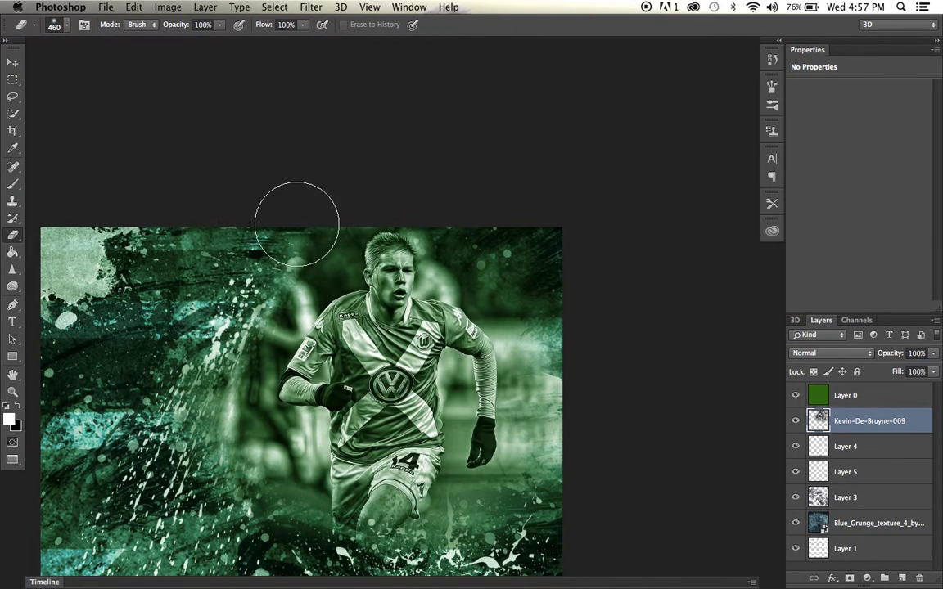
{"action": "mouse_move", "coordinate": [236, 320]}
{"action": "left_mouse_down"}
{"action": "mouse_move", "coordinate": [221, 349]}
{"action": "mouse_move", "coordinate": [216, 421]}
{"action": "mouse_move", "coordinate": [253, 485]}
{"action": "left_mouse_up"}
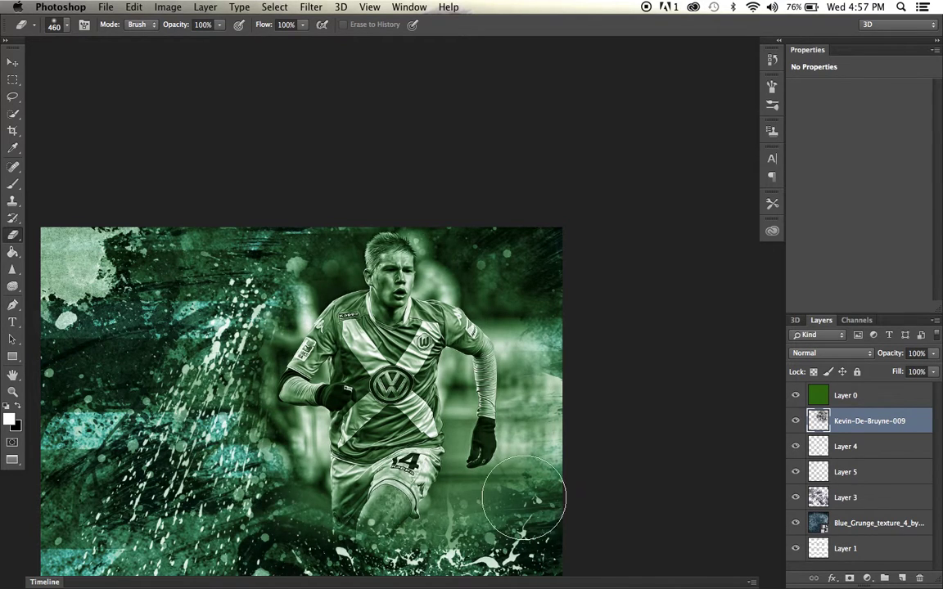
Move the Kevin-De-Bruyne-009 photo slightly to the right and erase its leftover background along the canvas's right edge.
{"action": "key", "text": "super+minus"}
{"action": "scroll", "coordinate": [210, 161], "scroll_direction": "down", "scroll_amount": 5}
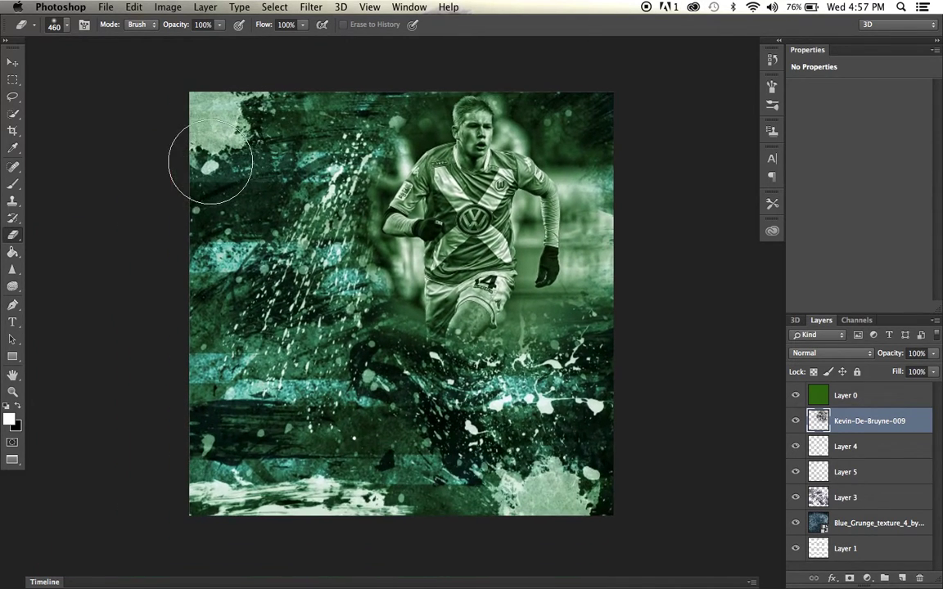
{"action": "scroll", "coordinate": [209, 163], "scroll_direction": "down", "scroll_amount": 3}
{"action": "scroll", "coordinate": [210, 164], "scroll_direction": "up", "scroll_amount": 3}
{"action": "scroll", "coordinate": [210, 163], "scroll_direction": "up", "scroll_amount": 3}
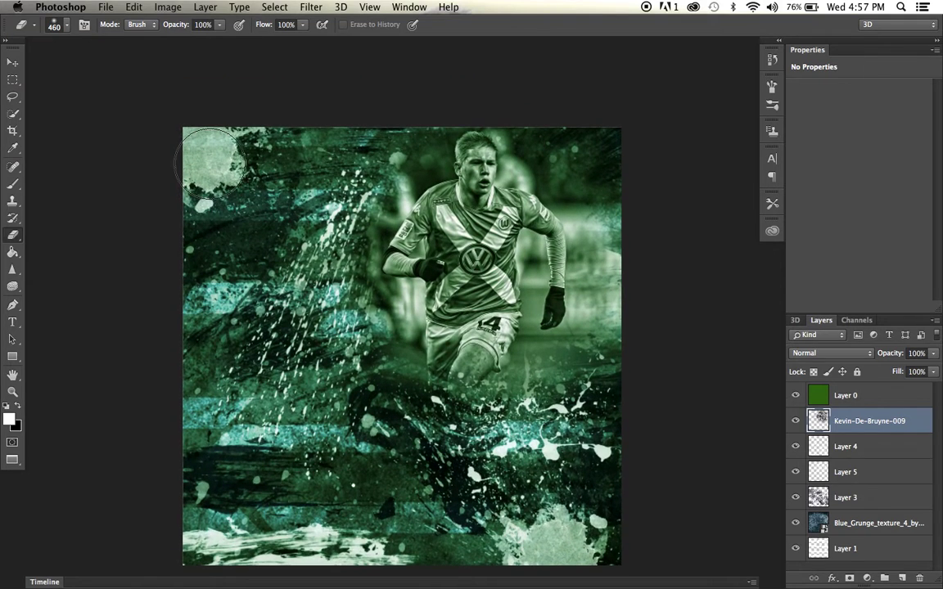
{"action": "key", "text": "super+plus"}
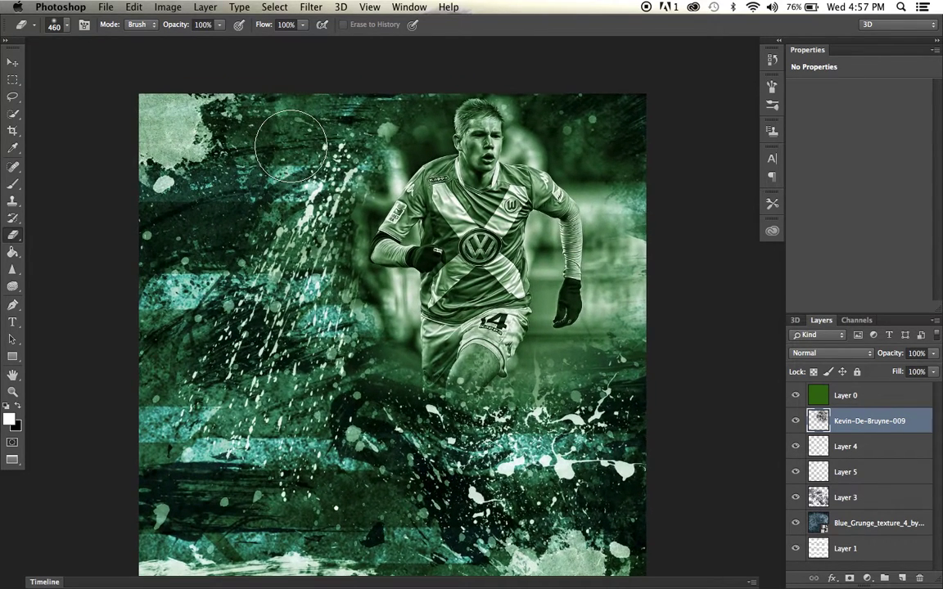
{"action": "left_click", "coordinate": [12, 62]}
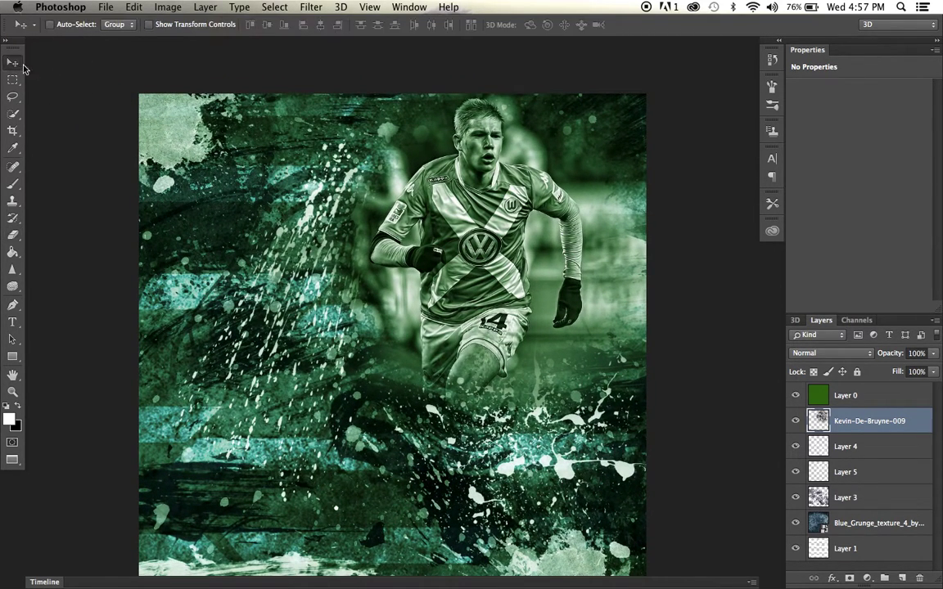
{"action": "left_click_drag", "start_coordinate": [275, 108], "coordinate": [299, 108]}
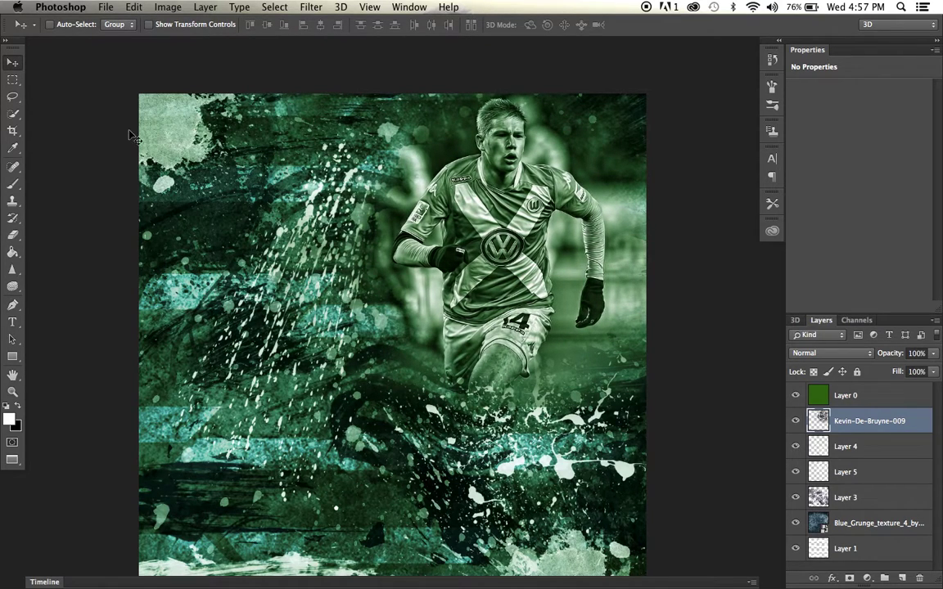
{"action": "left_click", "coordinate": [12, 235]}
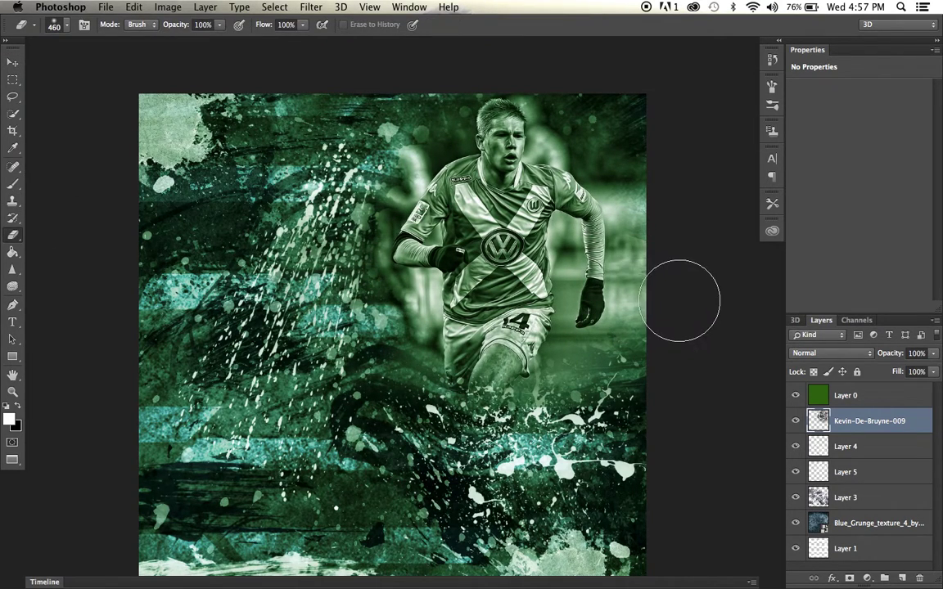
{"action": "mouse_move", "coordinate": [676, 294]}
{"action": "left_mouse_down"}
{"action": "mouse_move", "coordinate": [678, 228]}
{"action": "mouse_move", "coordinate": [665, 185]}
{"action": "mouse_move", "coordinate": [656, 332]}
{"action": "mouse_move", "coordinate": [598, 376]}
{"action": "mouse_move", "coordinate": [615, 384]}
{"action": "mouse_move", "coordinate": [601, 396]}
{"action": "left_mouse_up"}
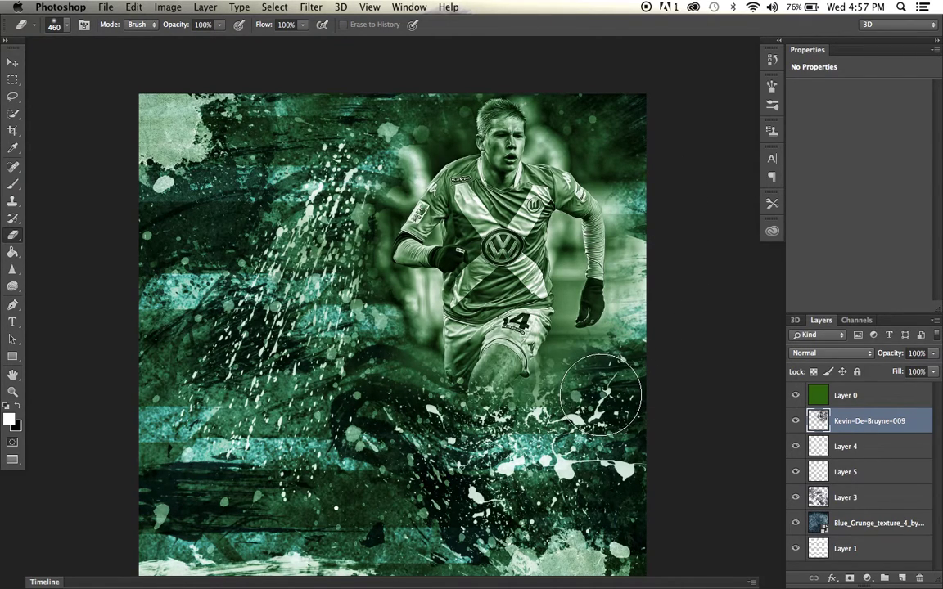
{"action": "scroll", "coordinate": [601, 396], "scroll_direction": "down", "scroll_amount": 3}
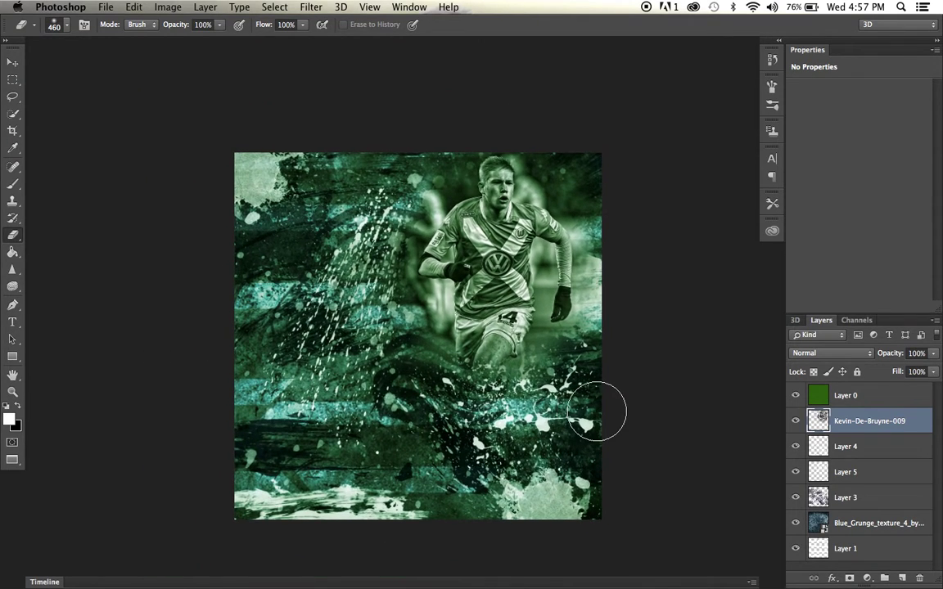
{"action": "scroll", "coordinate": [597, 411], "scroll_direction": "up", "scroll_amount": 2}
{"action": "scroll", "coordinate": [597, 411], "scroll_direction": "down", "scroll_amount": 2}
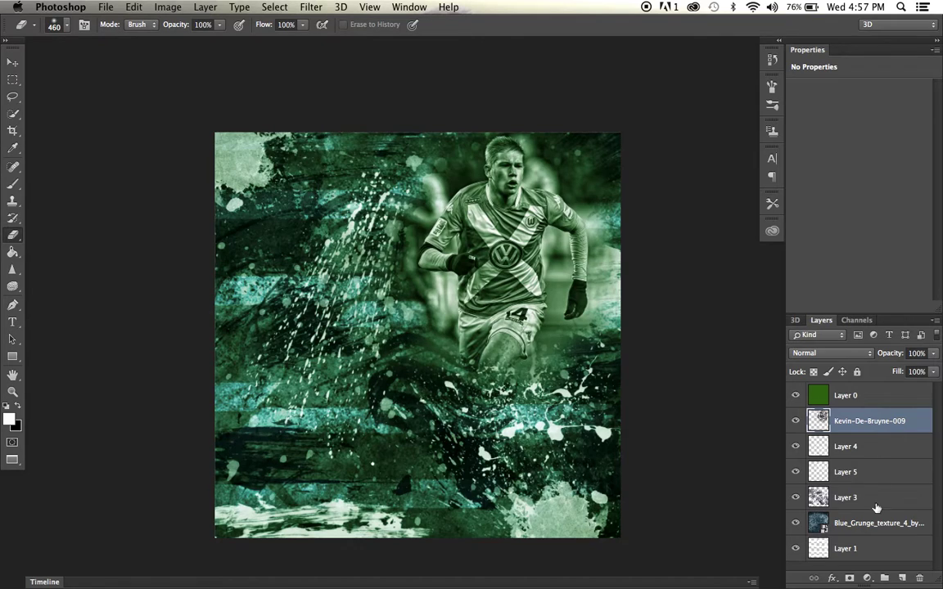
{"action": "left_click", "coordinate": [902, 578]}
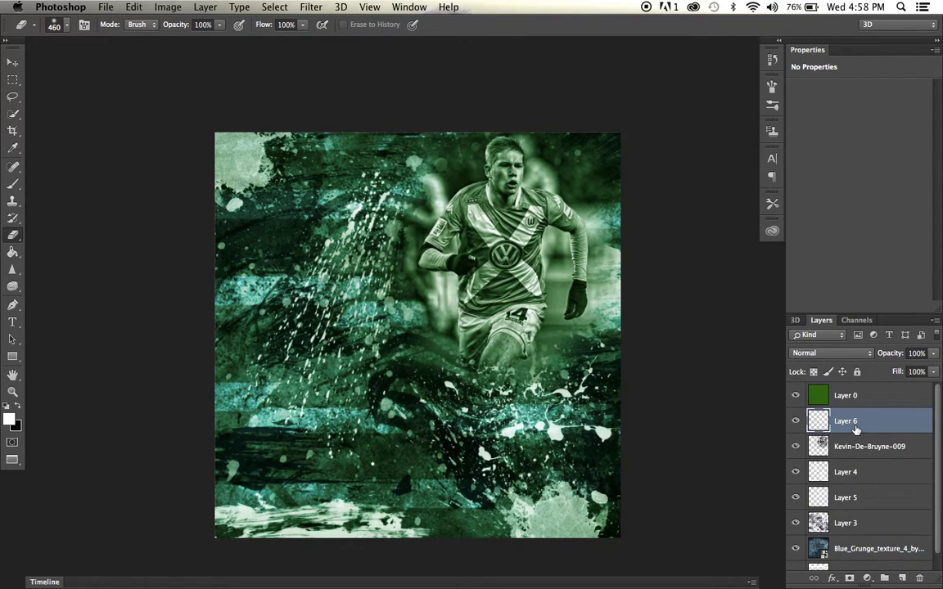
{"action": "left_click", "coordinate": [98, 559]}
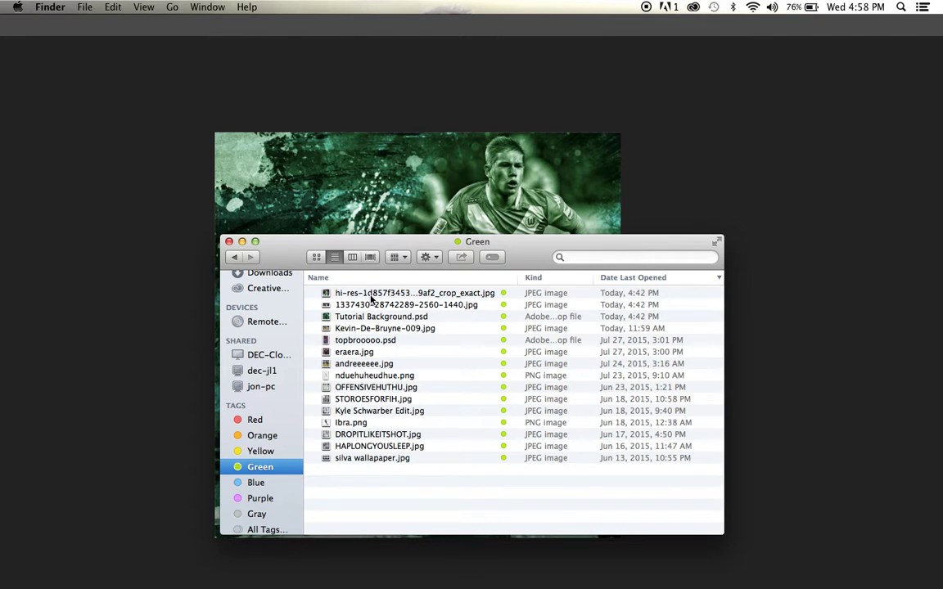
{"action": "left_click_drag", "start_coordinate": [363, 306], "coordinate": [393, 160]}
{"action": "left_click_drag", "start_coordinate": [471, 321], "coordinate": [481, 389]}
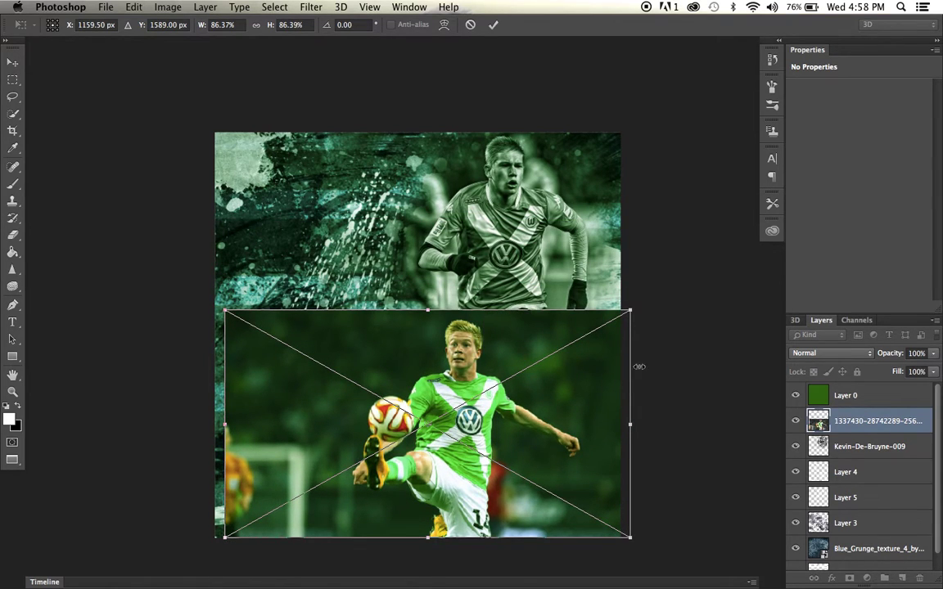
Enlarge the placed photo to about 91.5%, position it at about X 1262 px, Y 1552 px, commit it, and switch to the Eraser tool.
{"action": "key", "text": "super+plus"}
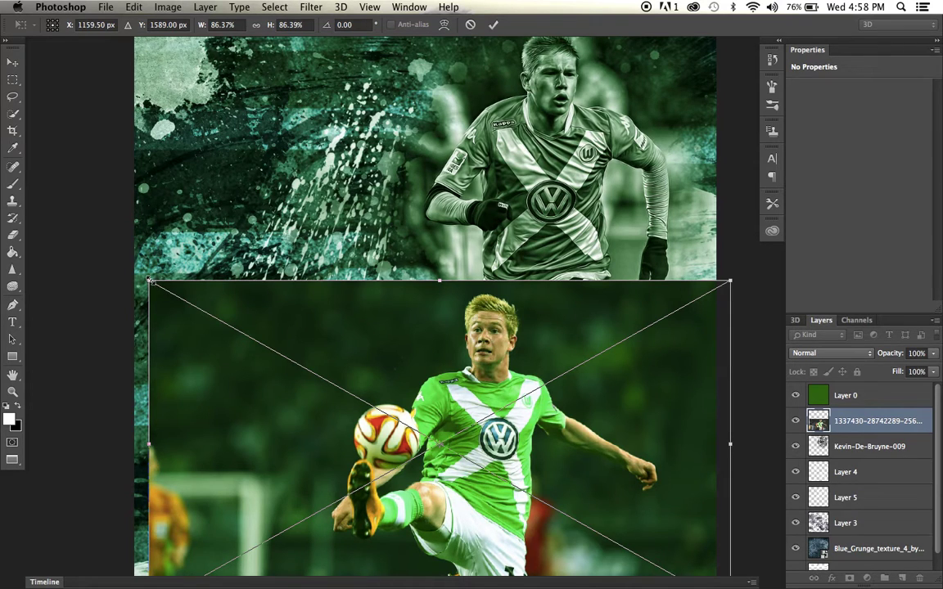
{"action": "left_click_drag", "start_coordinate": [149, 281], "coordinate": [114, 262]}
{"action": "left_click_drag", "start_coordinate": [273, 308], "coordinate": [332, 307]}
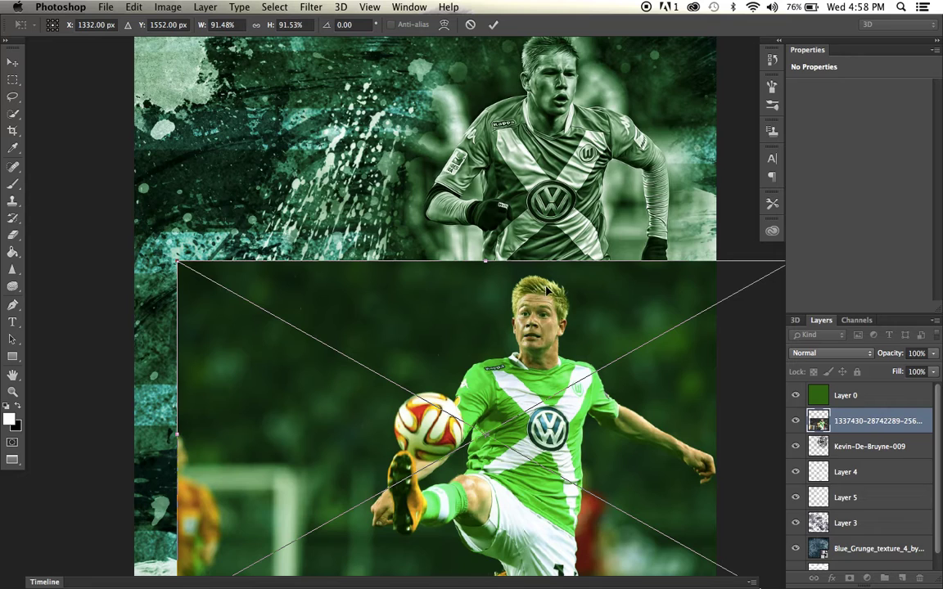
{"action": "key", "text": "super+minus"}
{"action": "key", "text": "super+plus"}
{"action": "left_click_drag", "start_coordinate": [569, 313], "coordinate": [547, 317]}
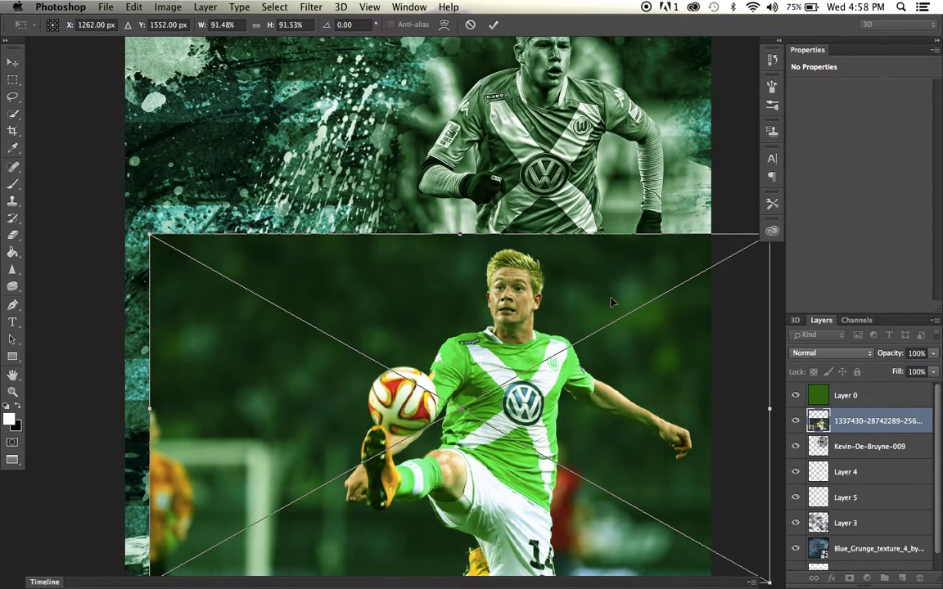
{"action": "key", "text": "Return"}
{"action": "key", "text": "e"}
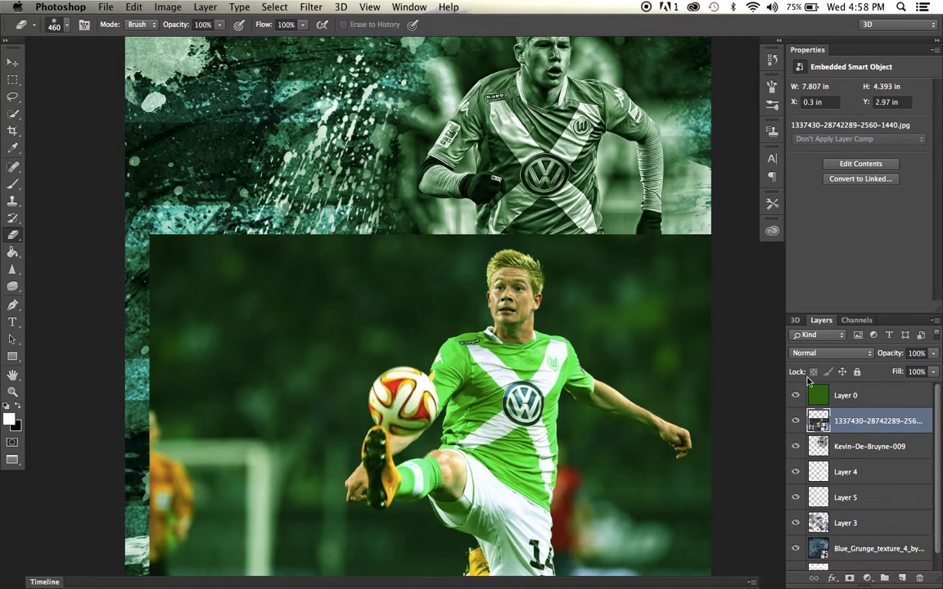
Open Topaz Adjust 5 on the placed photo and apply the Dynamic Pop preset from the HDR Collection.
{"action": "left_click", "coordinate": [311, 6]}
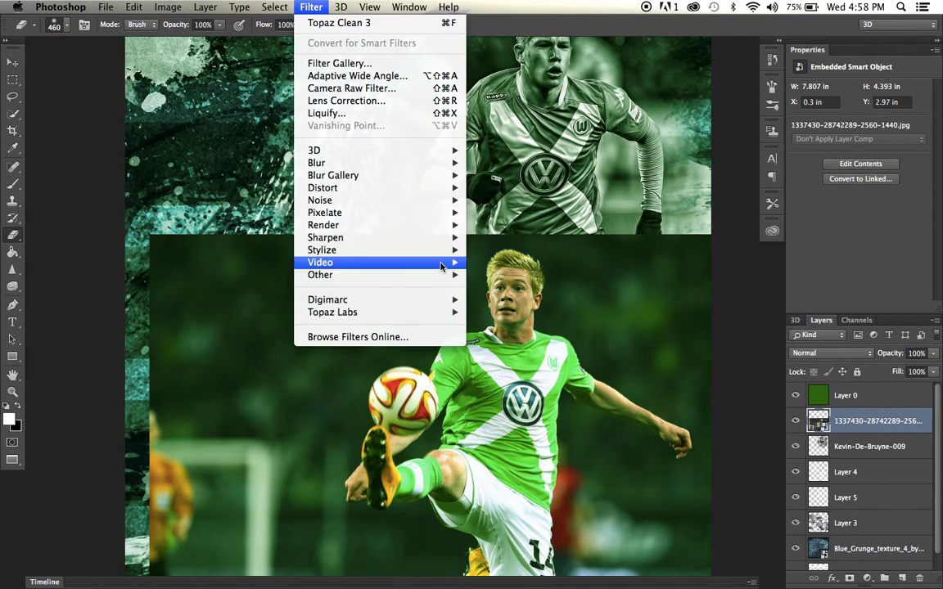
{"action": "mouse_move", "coordinate": [449, 313]}
{"action": "left_click", "coordinate": [551, 311]}
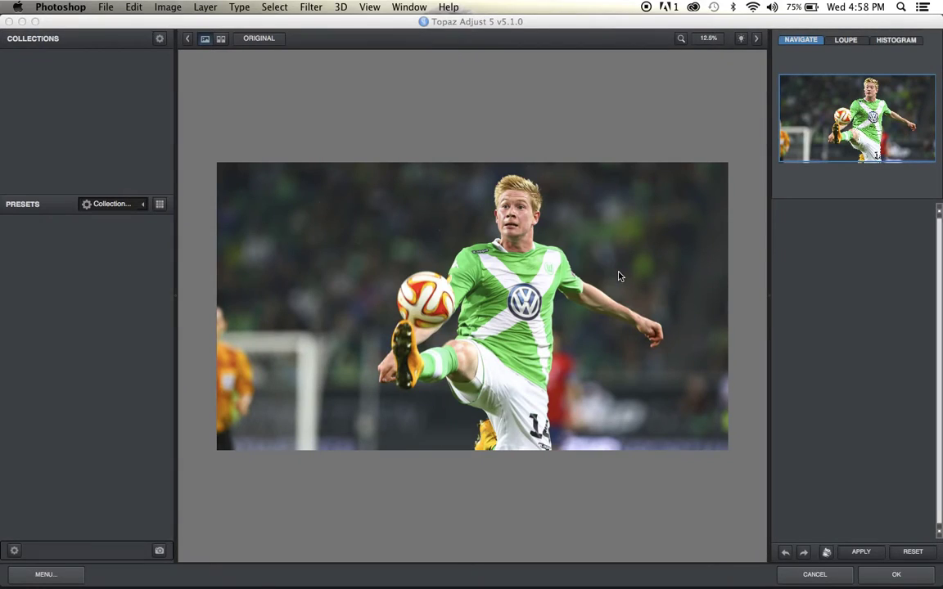
{"action": "left_click", "coordinate": [848, 264]}
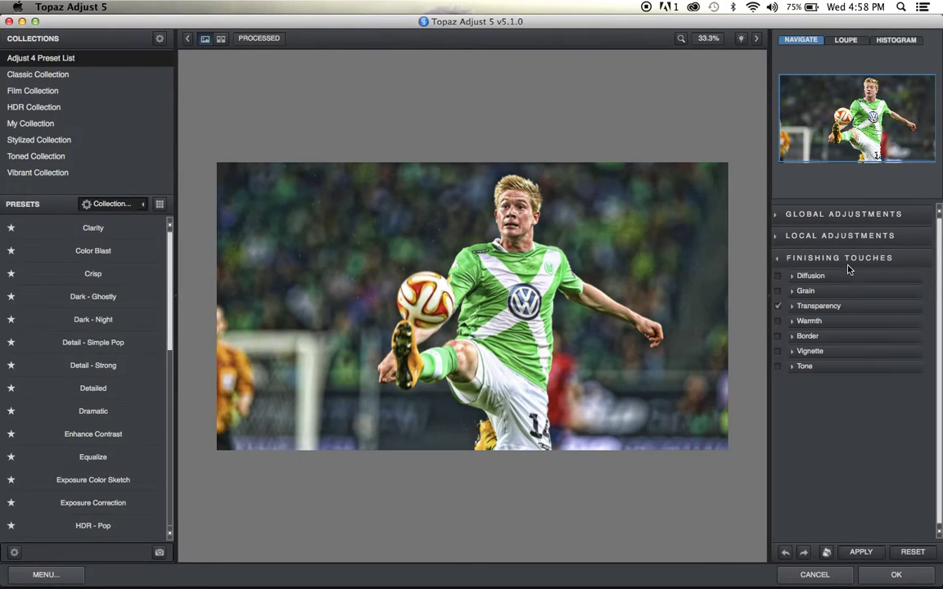
{"action": "left_click", "coordinate": [848, 308]}
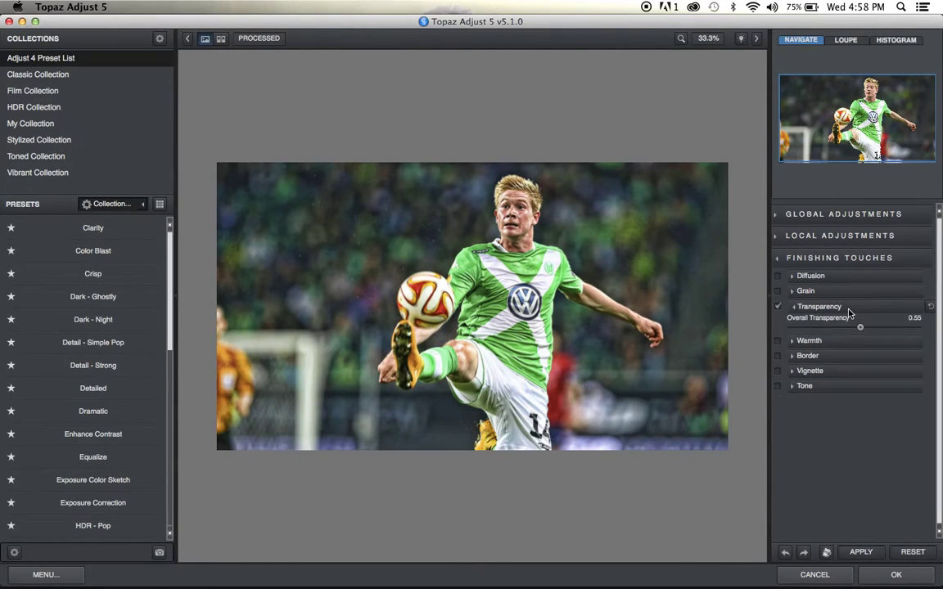
{"action": "left_click", "coordinate": [122, 107]}
{"action": "left_click", "coordinate": [126, 252]}
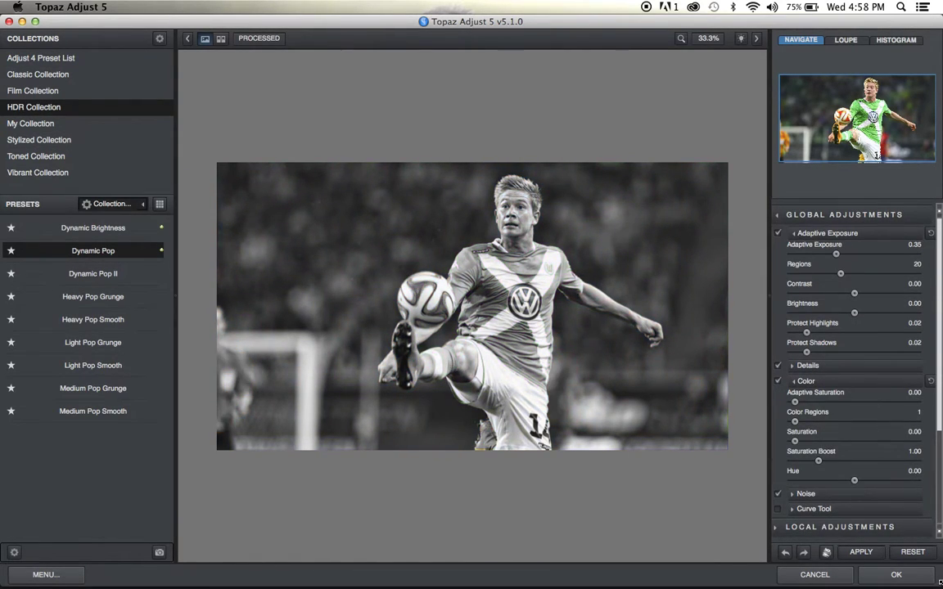
{"action": "left_click", "coordinate": [868, 554]}
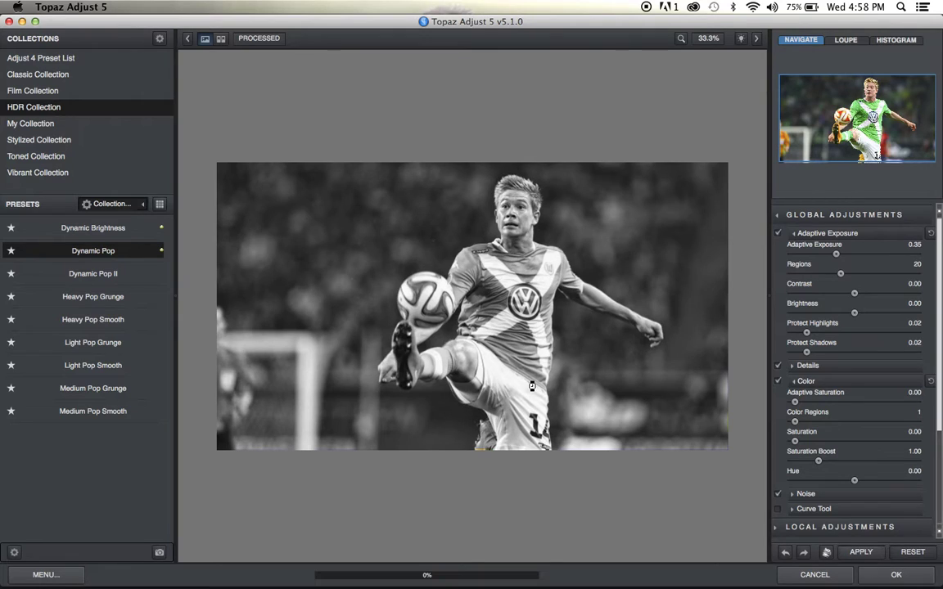
Add the Psychedelic preset from the Adjust 4 Preset List with Overall Transparency 0.55 and accept the Topaz Adjust filter.
{"action": "left_click", "coordinate": [131, 58]}
{"action": "scroll", "coordinate": [146, 314], "scroll_direction": "down", "scroll_amount": 10}
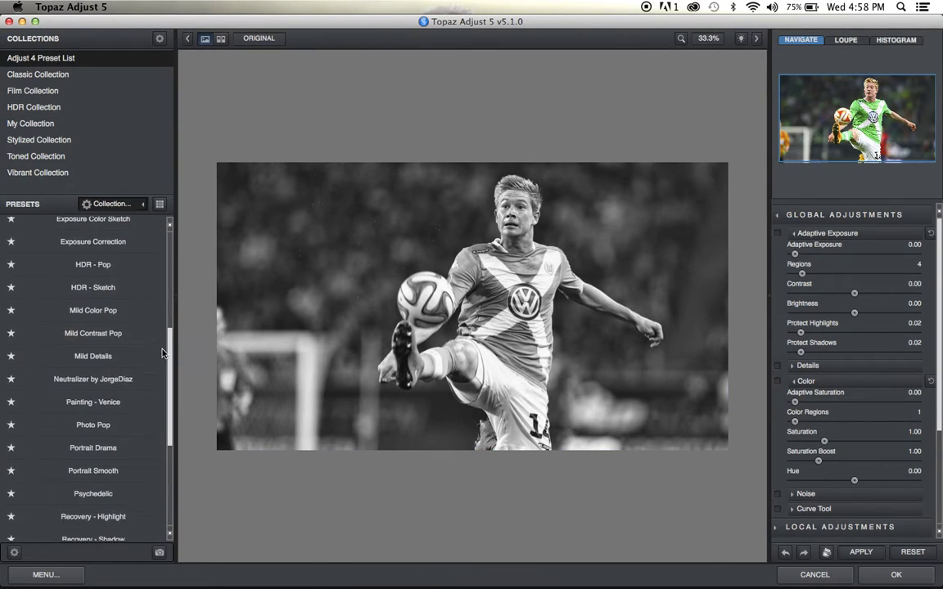
{"action": "left_click_drag", "start_coordinate": [168, 373], "coordinate": [169, 386]}
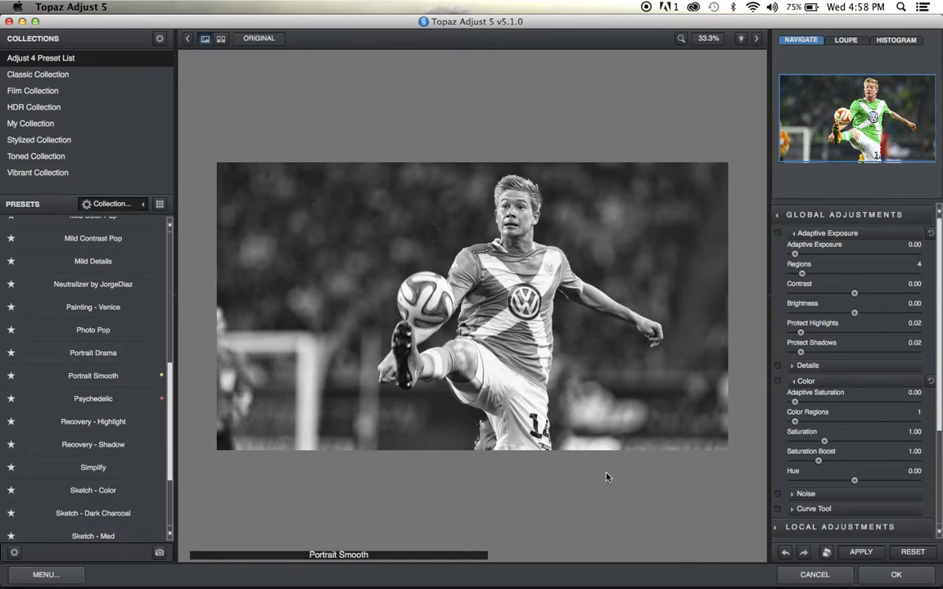
{"action": "left_click", "coordinate": [131, 401]}
{"action": "left_click", "coordinate": [64, 401]}
{"action": "scroll", "coordinate": [851, 475], "scroll_direction": "down", "scroll_amount": 4}
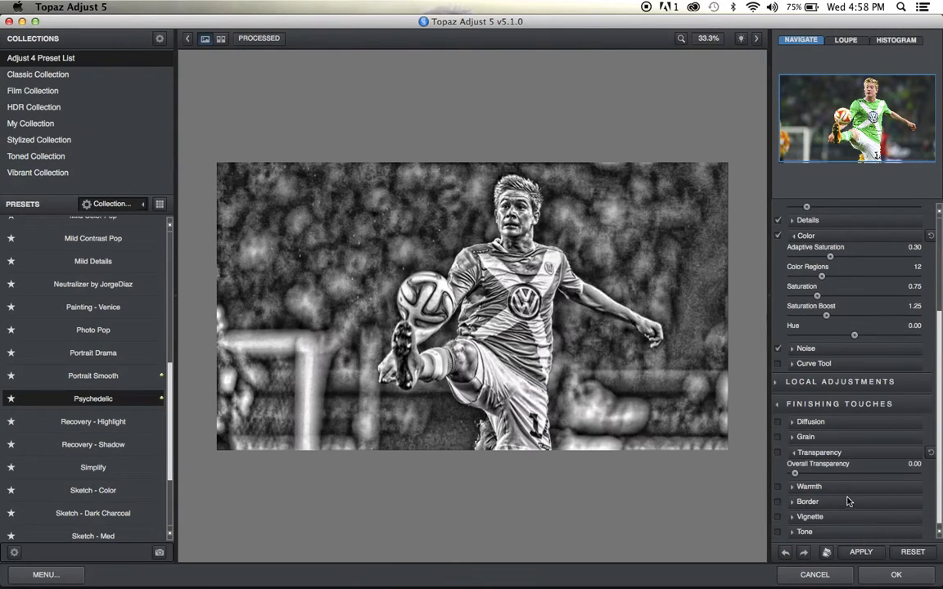
{"action": "left_click", "coordinate": [856, 474]}
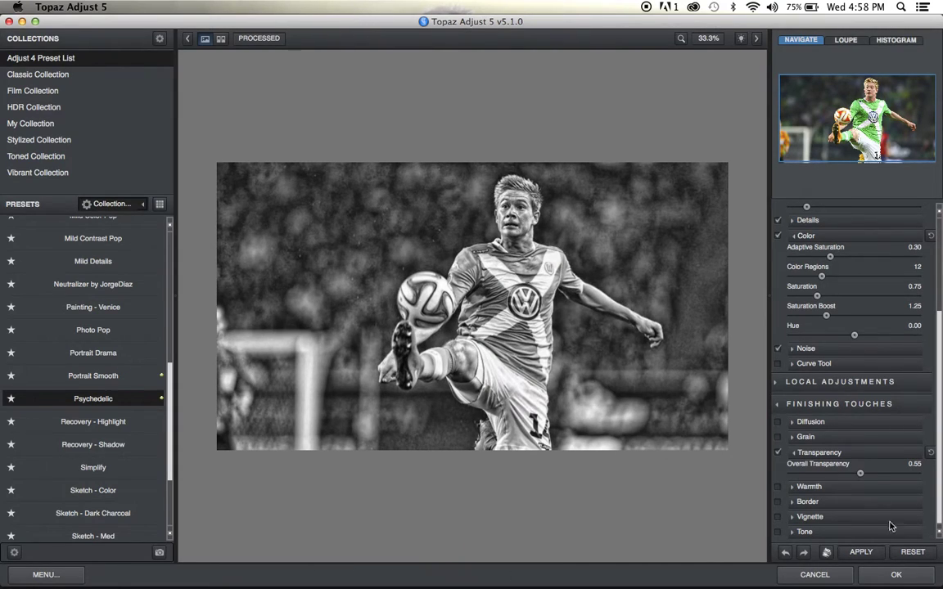
{"action": "left_click", "coordinate": [897, 574]}
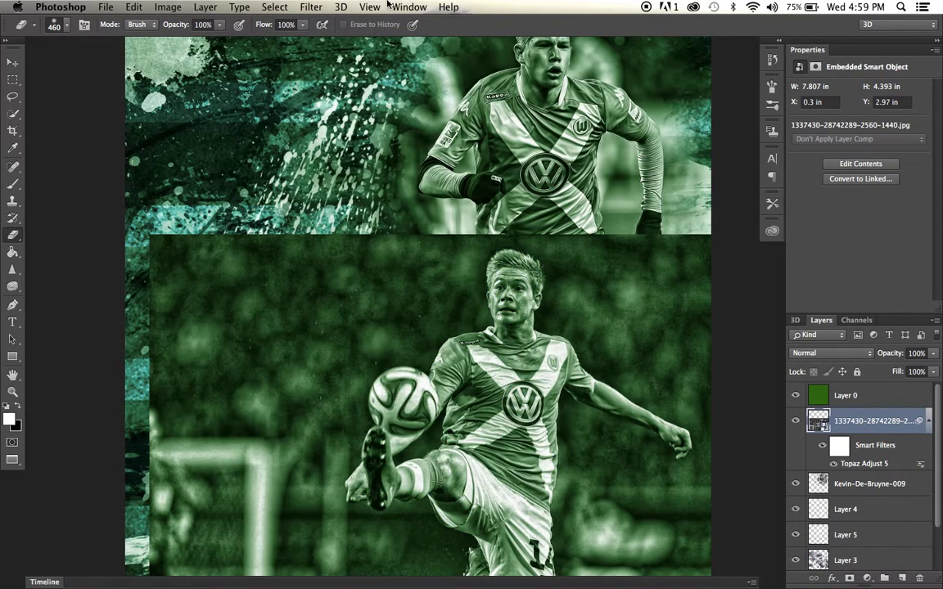
Run Topaz DeNoise 5 on the placed photo with the loaded settings, previewing the face and the VW shirt logo.
{"action": "left_click", "coordinate": [318, 7]}
{"action": "mouse_move", "coordinate": [426, 312]}
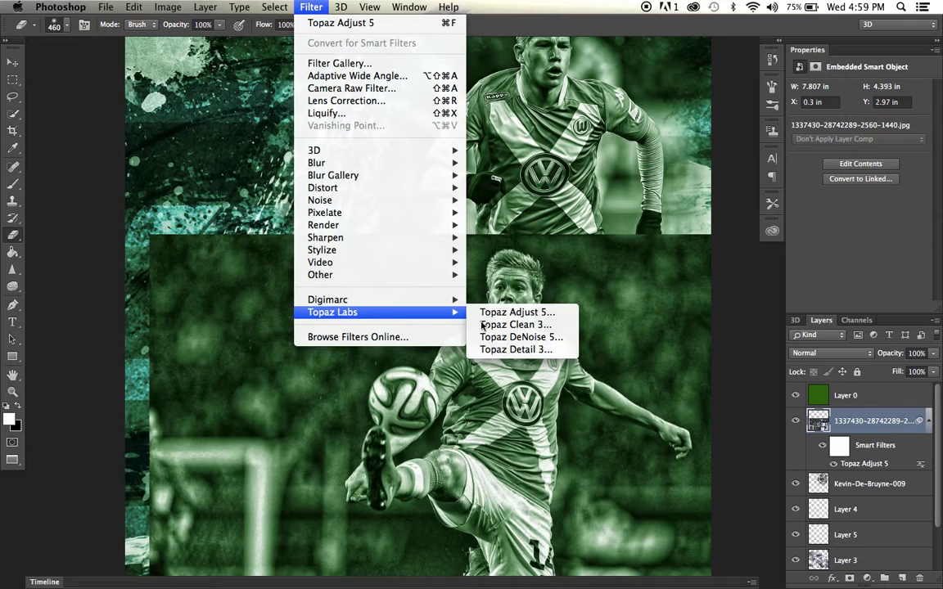
{"action": "left_click", "coordinate": [512, 337]}
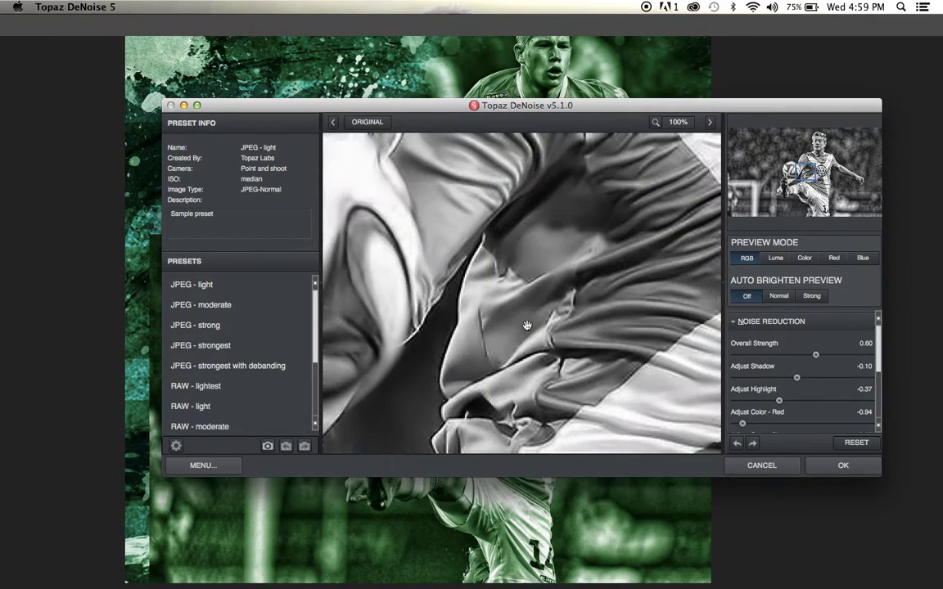
{"action": "left_click", "coordinate": [819, 141]}
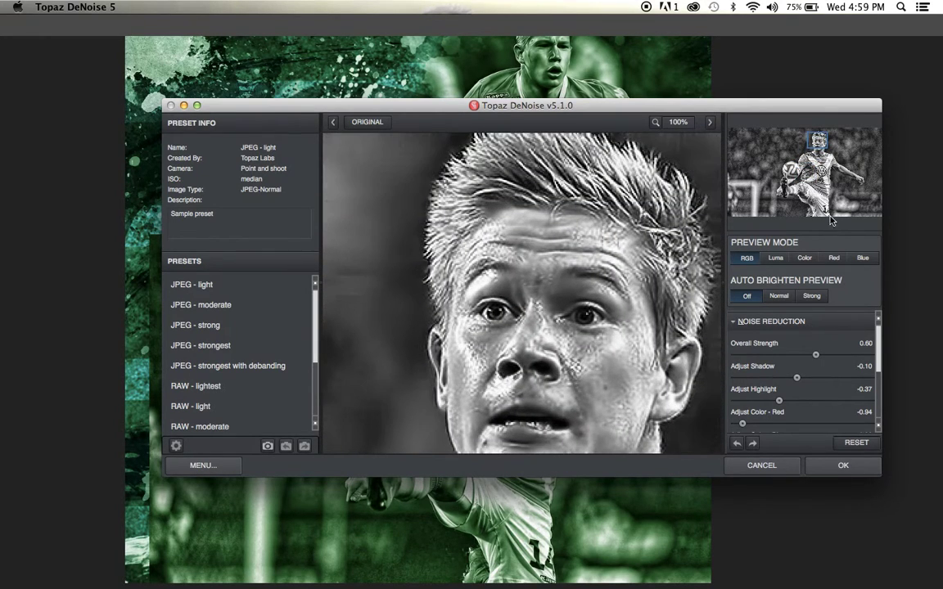
{"action": "left_click", "coordinate": [835, 180]}
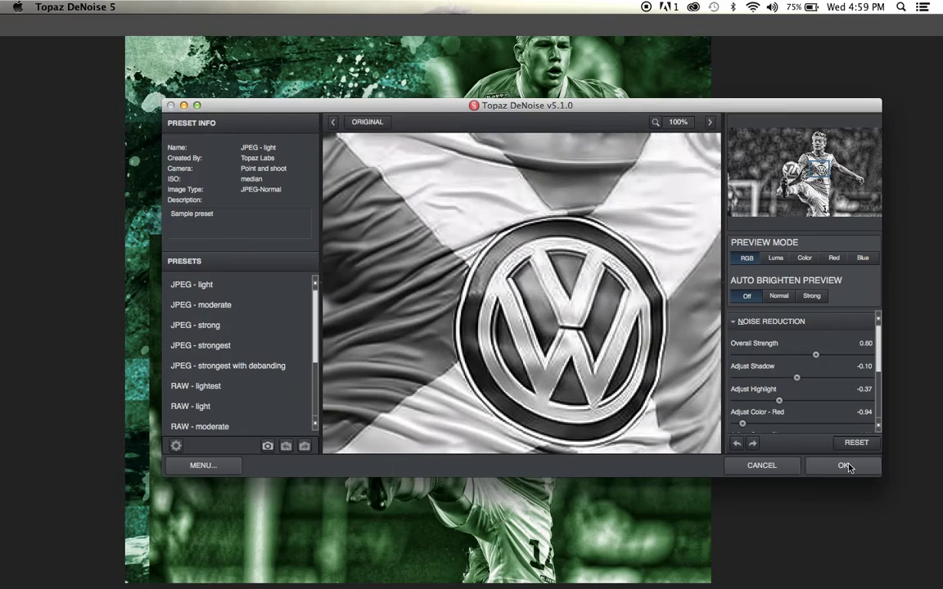
{"action": "left_click", "coordinate": [843, 465]}
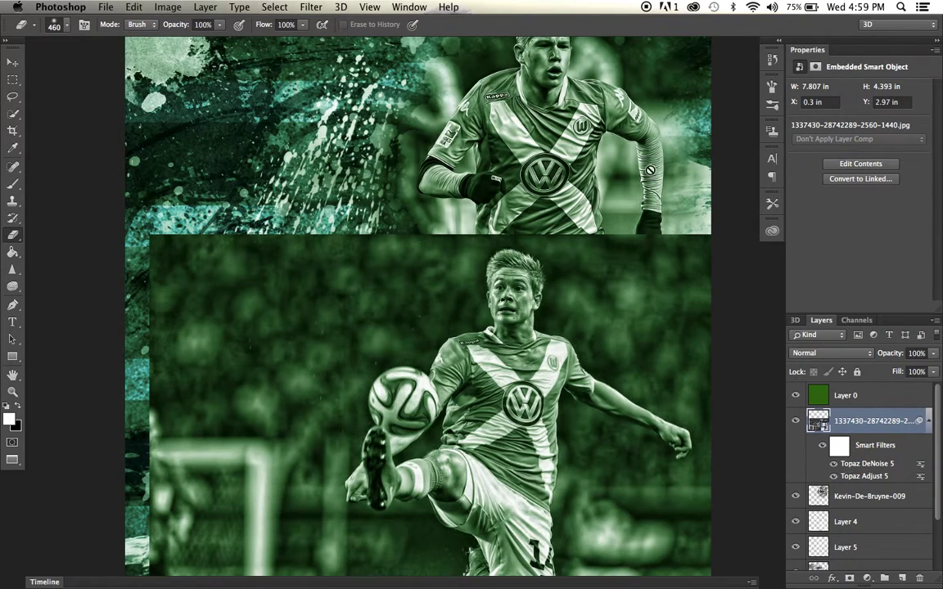
Run Topaz Clean 3 on the placed photo with the loaded Stylized Edges Collection settings, previewing the shirt and shorts, and accept the filter.
{"action": "left_click", "coordinate": [310, 7]}
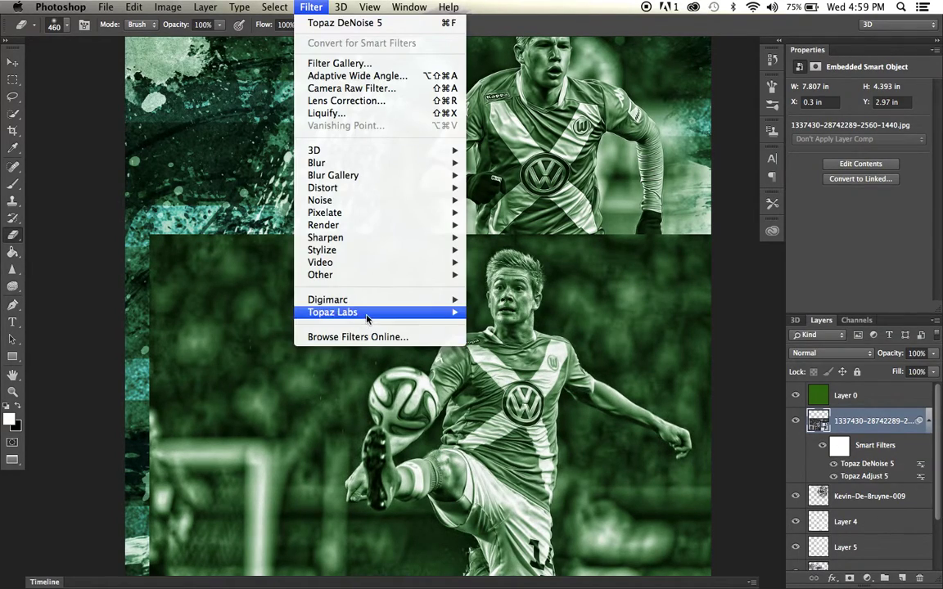
{"action": "mouse_move", "coordinate": [368, 312]}
{"action": "left_click", "coordinate": [516, 325]}
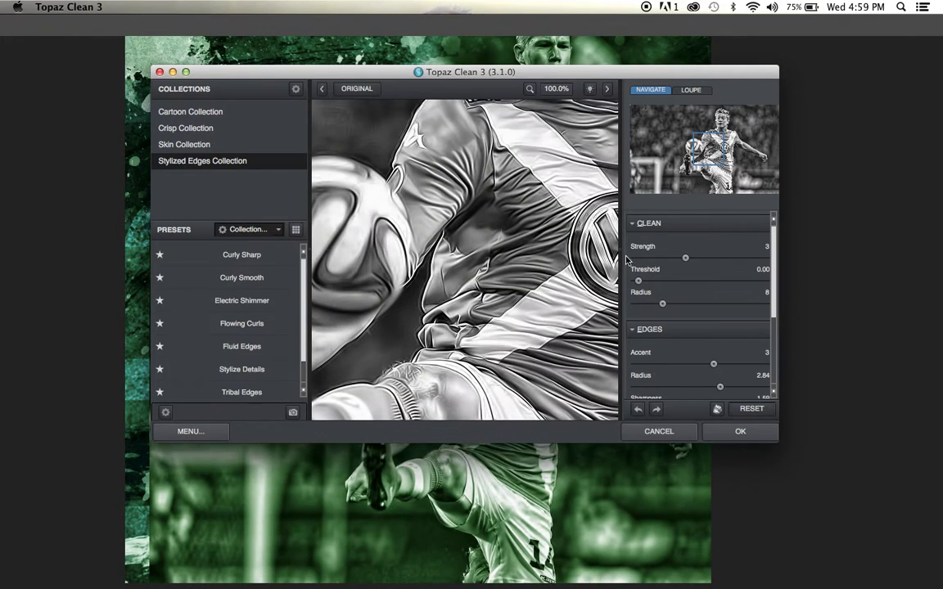
{"action": "left_click_drag", "start_coordinate": [711, 193], "coordinate": [697, 227]}
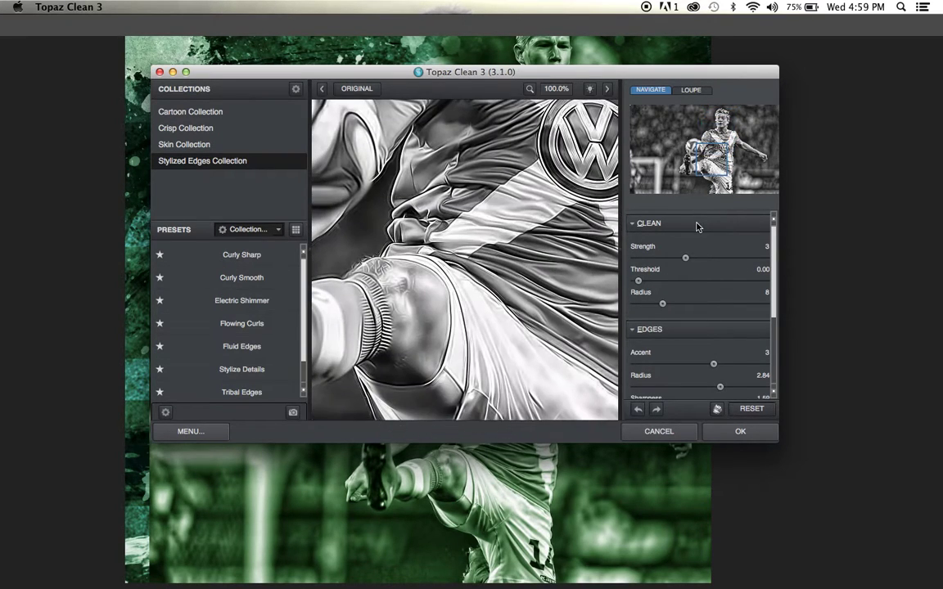
{"action": "left_click", "coordinate": [731, 432]}
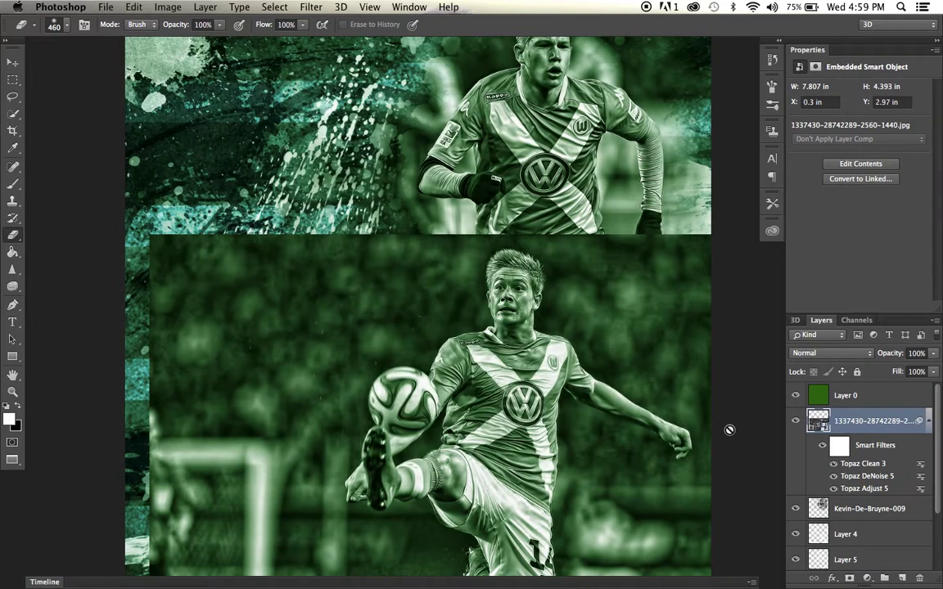
Rasterize the placed photo's smart object and erase its background on the left side up to the ball with the 460 px soft eraser.
{"action": "key", "text": "super+minus"}
{"action": "key", "text": "super+minus"}
{"action": "key", "text": "super+plus"}
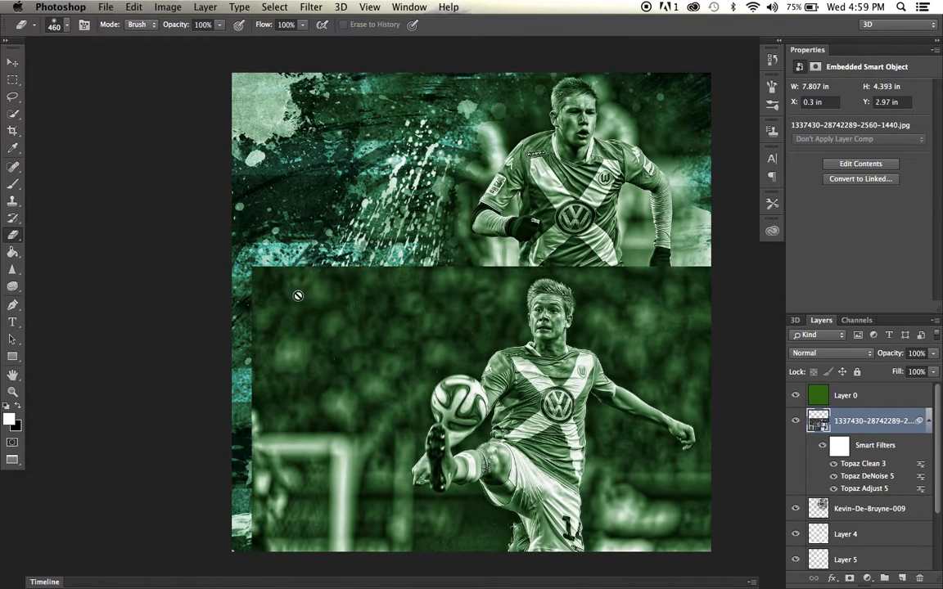
{"action": "left_click", "coordinate": [318, 311]}
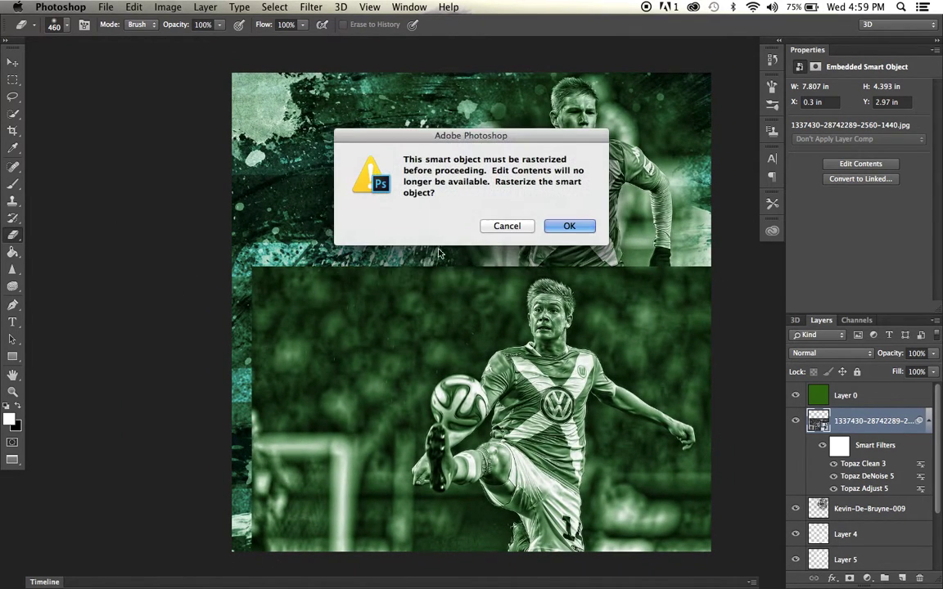
{"action": "left_click", "coordinate": [557, 225]}
{"action": "mouse_move", "coordinate": [333, 242]}
{"action": "left_mouse_down"}
{"action": "mouse_move", "coordinate": [332, 233]}
{"action": "mouse_move", "coordinate": [211, 451]}
{"action": "mouse_move", "coordinate": [244, 434]}
{"action": "mouse_move", "coordinate": [258, 501]}
{"action": "mouse_move", "coordinate": [274, 483]}
{"action": "mouse_move", "coordinate": [279, 381]}
{"action": "mouse_move", "coordinate": [344, 283]}
{"action": "mouse_move", "coordinate": [328, 365]}
{"action": "mouse_move", "coordinate": [336, 467]}
{"action": "mouse_move", "coordinate": [362, 564]}
{"action": "mouse_move", "coordinate": [421, 568]}
{"action": "mouse_move", "coordinate": [433, 561]}
{"action": "mouse_move", "coordinate": [307, 454]}
{"action": "mouse_move", "coordinate": [352, 328]}
{"action": "mouse_move", "coordinate": [417, 251]}
{"action": "mouse_move", "coordinate": [406, 211]}
{"action": "mouse_move", "coordinate": [442, 213]}
{"action": "left_mouse_up"}
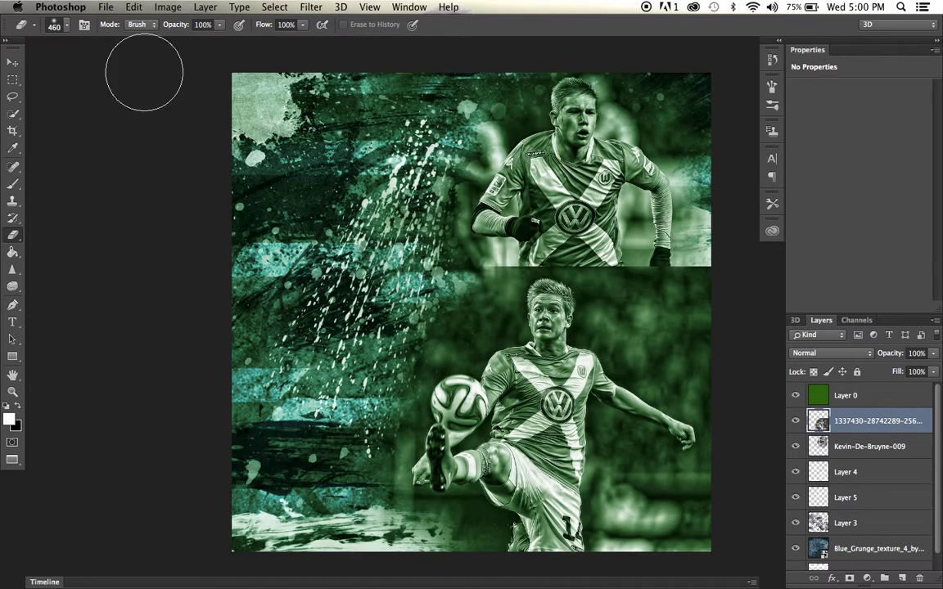
Set the eraser to 111 px and erase the lower photo's top edge around the hair to uncover the upper player's shorts and glove.
{"action": "left_click", "coordinate": [65, 25]}
{"action": "left_click_drag", "start_coordinate": [123, 65], "coordinate": [105, 66]}
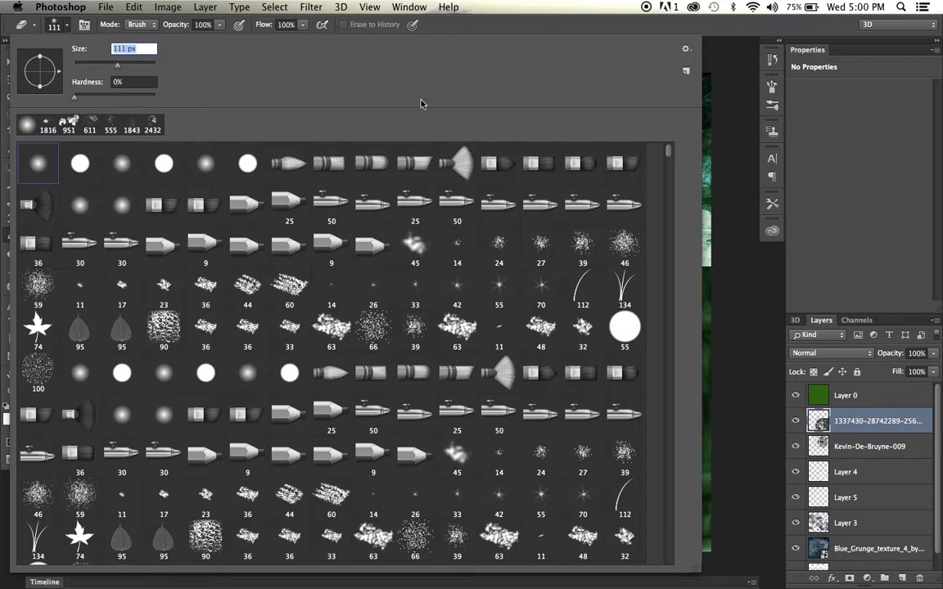
{"action": "left_click", "coordinate": [871, 227]}
{"action": "left_click_drag", "start_coordinate": [473, 281], "coordinate": [521, 270]}
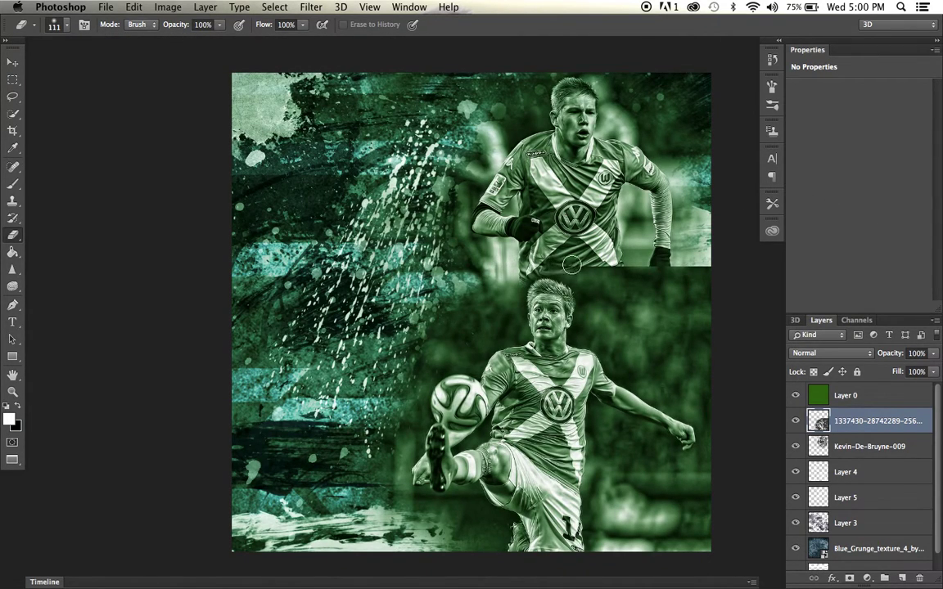
{"action": "scroll", "coordinate": [598, 285], "scroll_direction": "up", "scroll_amount": 5}
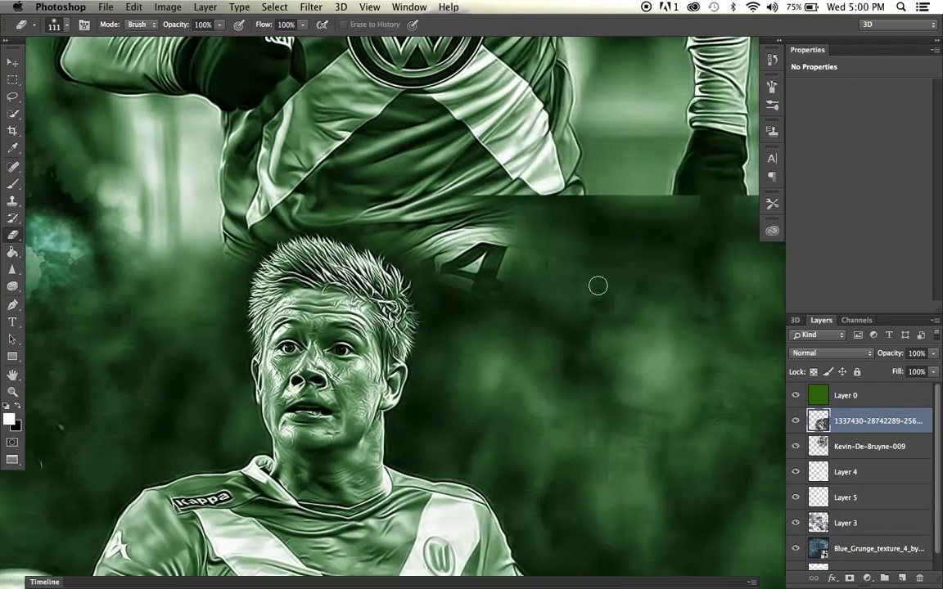
{"action": "scroll", "coordinate": [597, 286], "scroll_direction": "up", "scroll_amount": 1}
{"action": "mouse_move", "coordinate": [629, 280]}
{"action": "left_mouse_down"}
{"action": "mouse_move", "coordinate": [500, 225]}
{"action": "mouse_move", "coordinate": [684, 283]}
{"action": "mouse_move", "coordinate": [488, 222]}
{"action": "mouse_move", "coordinate": [628, 229]}
{"action": "mouse_move", "coordinate": [479, 217]}
{"action": "left_mouse_up"}
{"action": "key", "text": "super+0"}
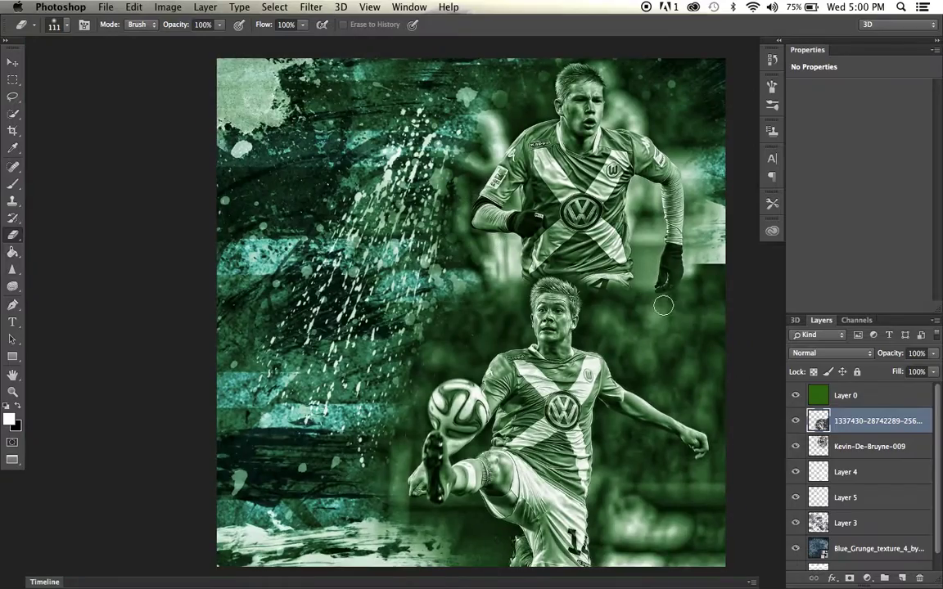
Set the eraser to 1040 px and softly fade the lower photo's right and bottom edges into the grunge background.
{"action": "left_click", "coordinate": [66, 25]}
{"action": "left_click_drag", "start_coordinate": [114, 63], "coordinate": [144, 64]}
{"action": "left_click", "coordinate": [853, 203]}
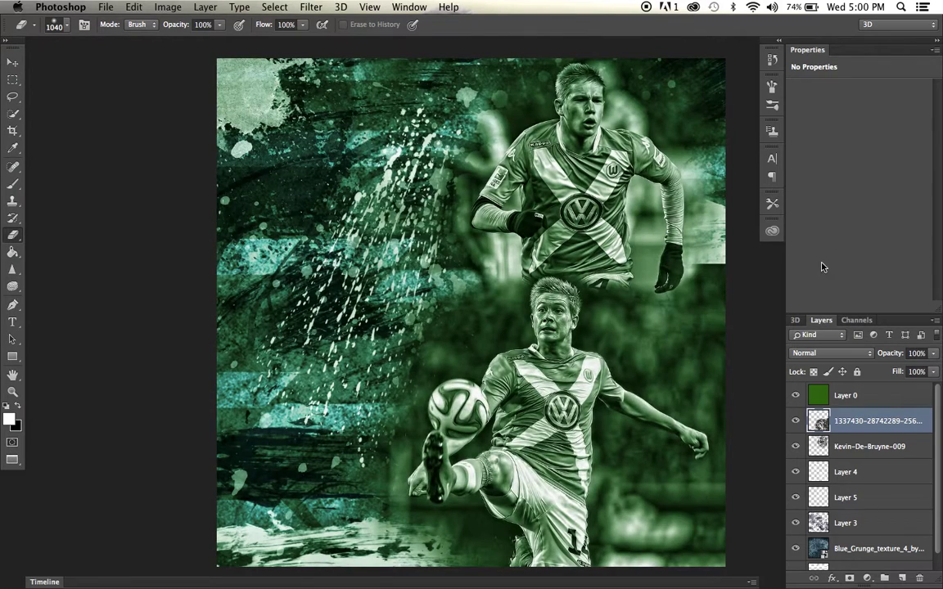
{"action": "key", "text": "super+minus"}
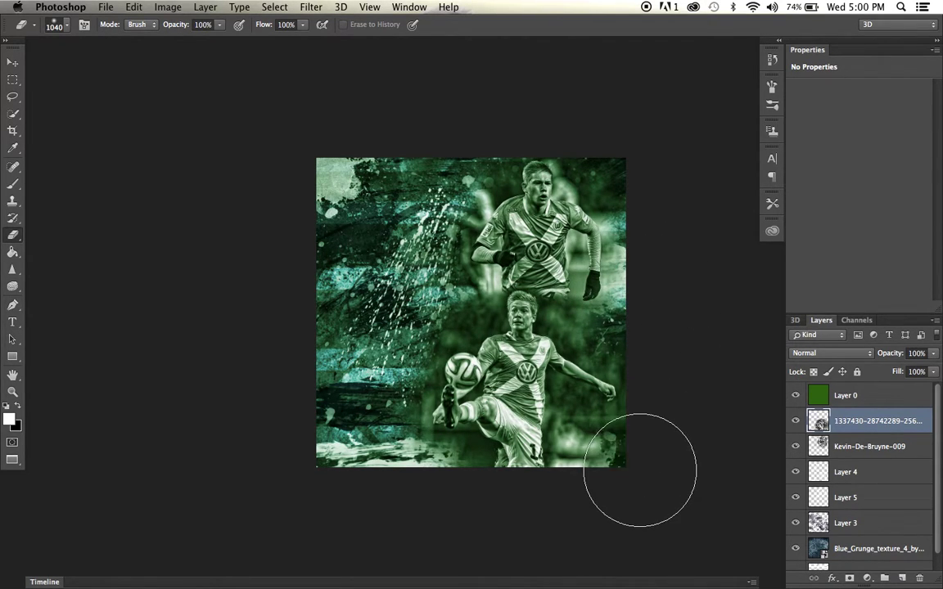
{"action": "scroll", "coordinate": [666, 473], "scroll_direction": "up", "scroll_amount": 4}
{"action": "scroll", "coordinate": [666, 473], "scroll_direction": "down", "scroll_amount": 2}
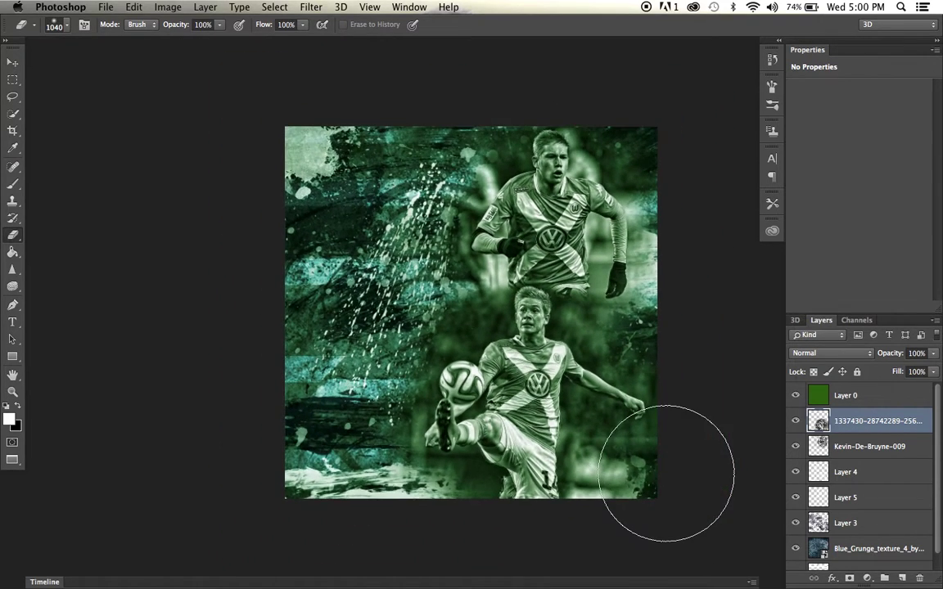
{"action": "scroll", "coordinate": [665, 473], "scroll_direction": "down", "scroll_amount": 3}
{"action": "scroll", "coordinate": [650, 368], "scroll_direction": "up", "scroll_amount": 2}
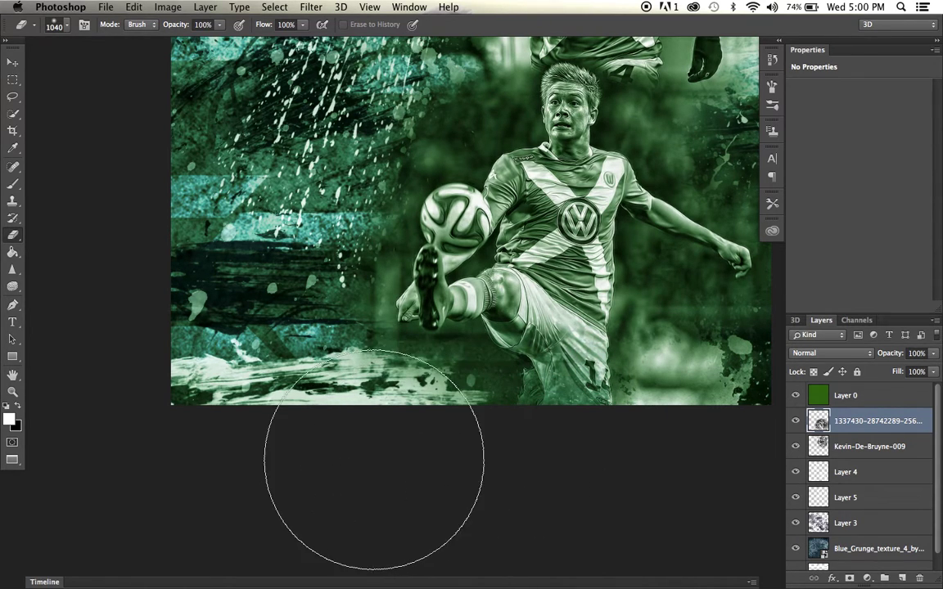
{"action": "scroll", "coordinate": [360, 455], "scroll_direction": "down", "scroll_amount": 3}
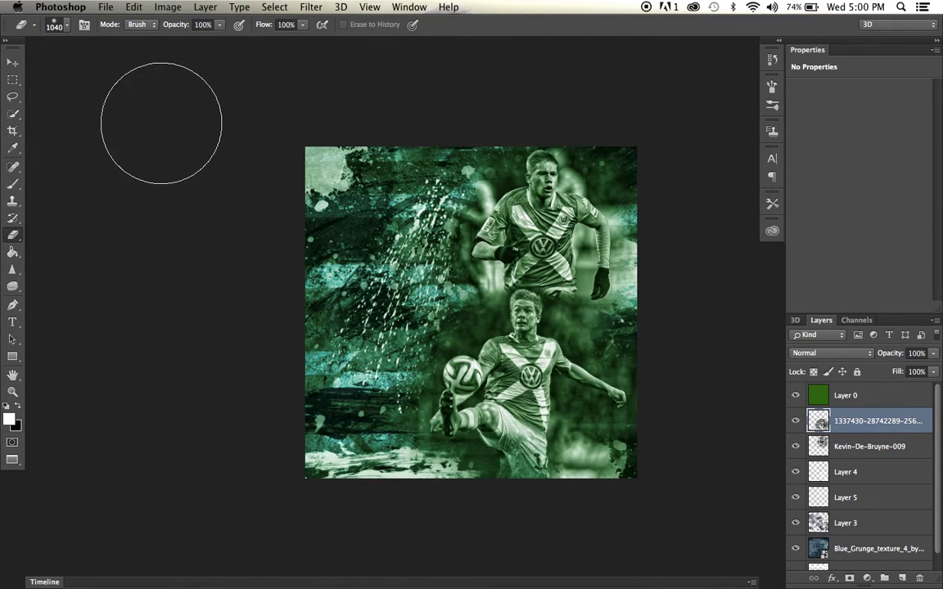
Set the eraser to 444 px and erase the background beside the lower player's head to uncover the upper player's leg.
{"action": "left_click", "coordinate": [64, 23]}
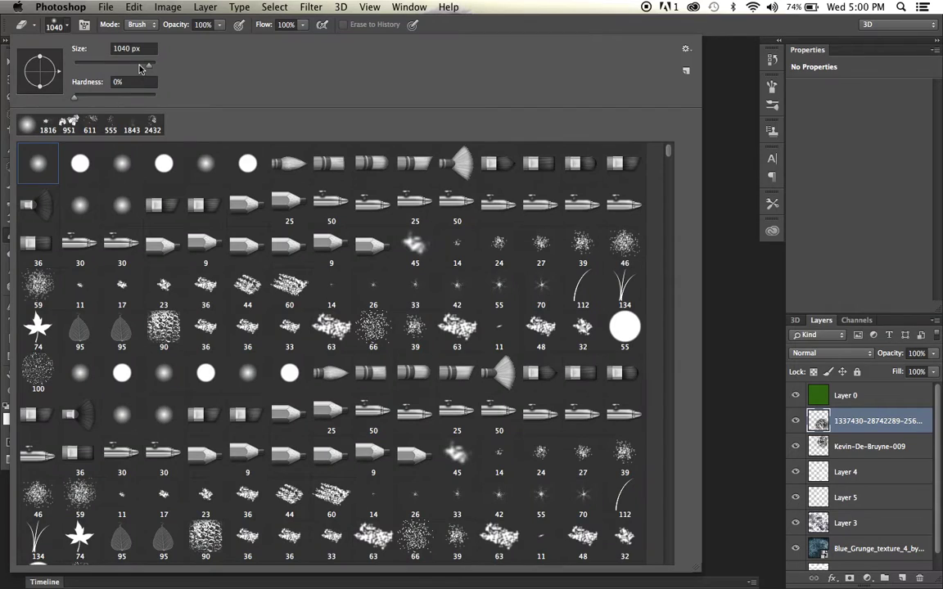
{"action": "left_click", "coordinate": [140, 65]}
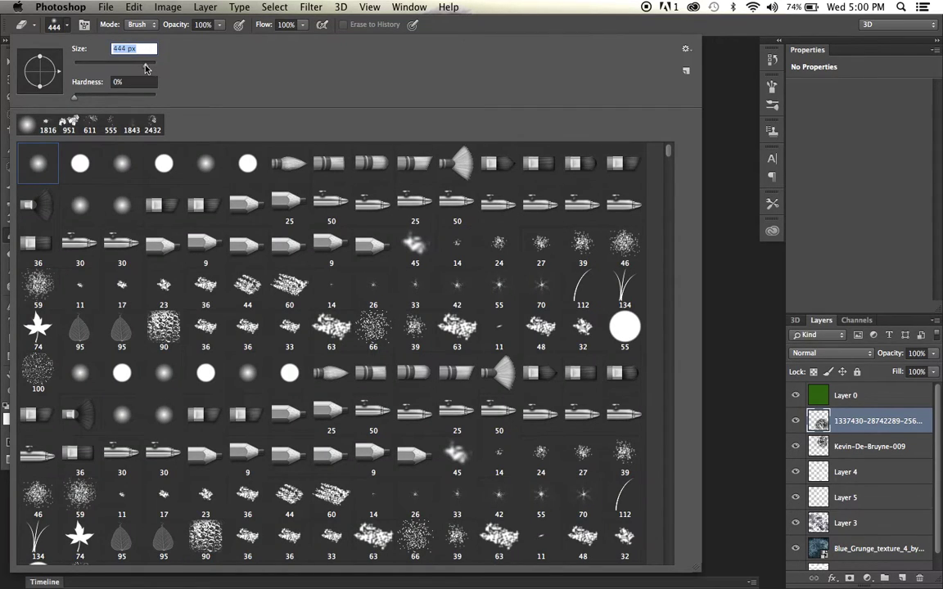
{"action": "left_click", "coordinate": [837, 236]}
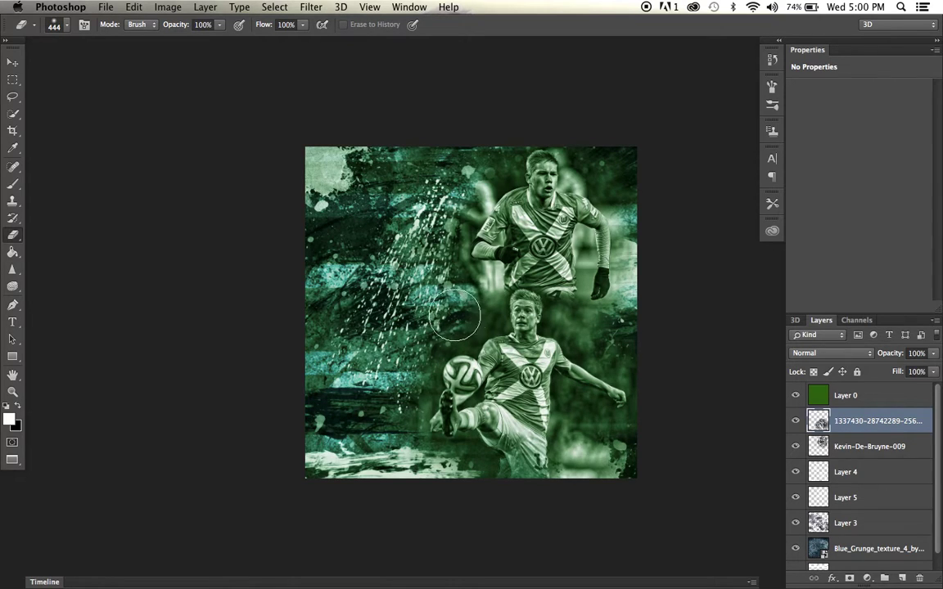
{"action": "mouse_move", "coordinate": [594, 303]}
{"action": "left_mouse_down"}
{"action": "mouse_move", "coordinate": [586, 314]}
{"action": "mouse_move", "coordinate": [603, 332]}
{"action": "mouse_move", "coordinate": [582, 306]}
{"action": "left_mouse_up"}
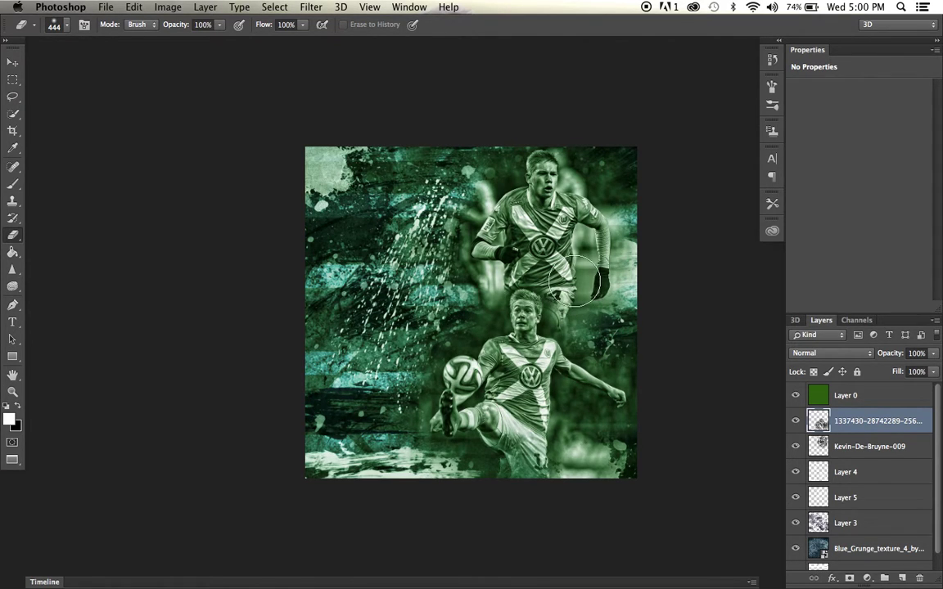
Set the eraser to 67 px and erase closely along the left side of the lower player's hair to uncover the shorts behind.
{"action": "key", "text": "super+plus"}
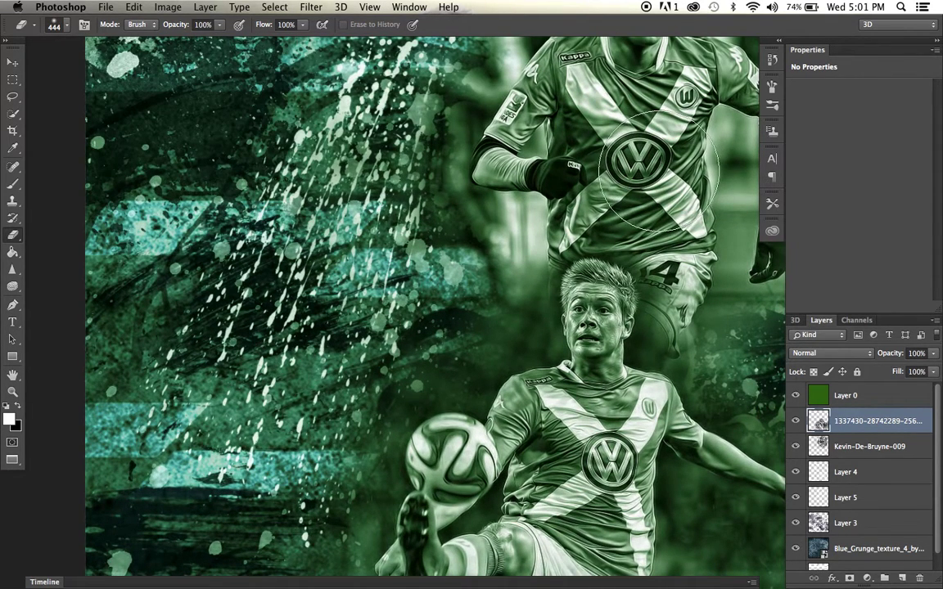
{"action": "left_click", "coordinate": [68, 29]}
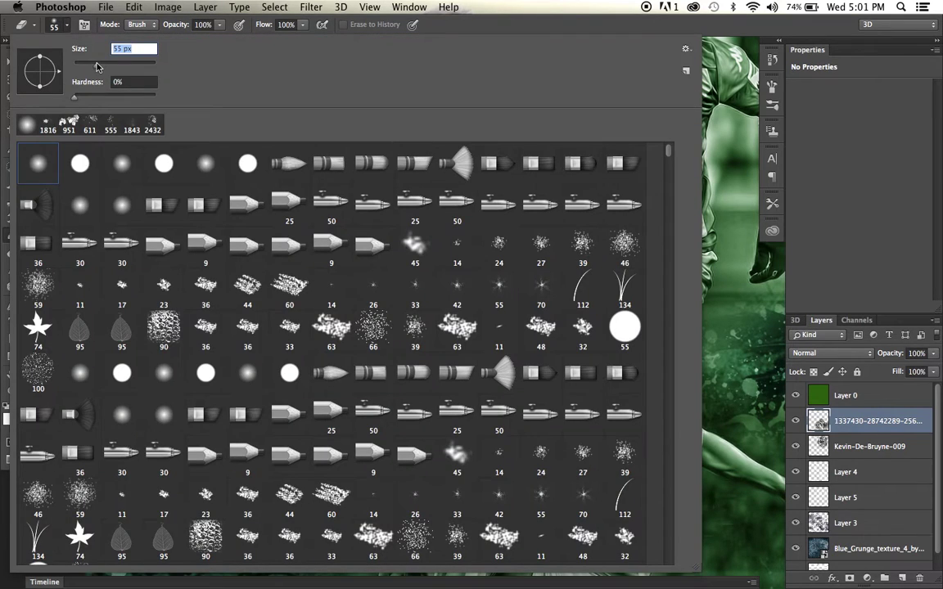
{"action": "key", "text": "Return"}
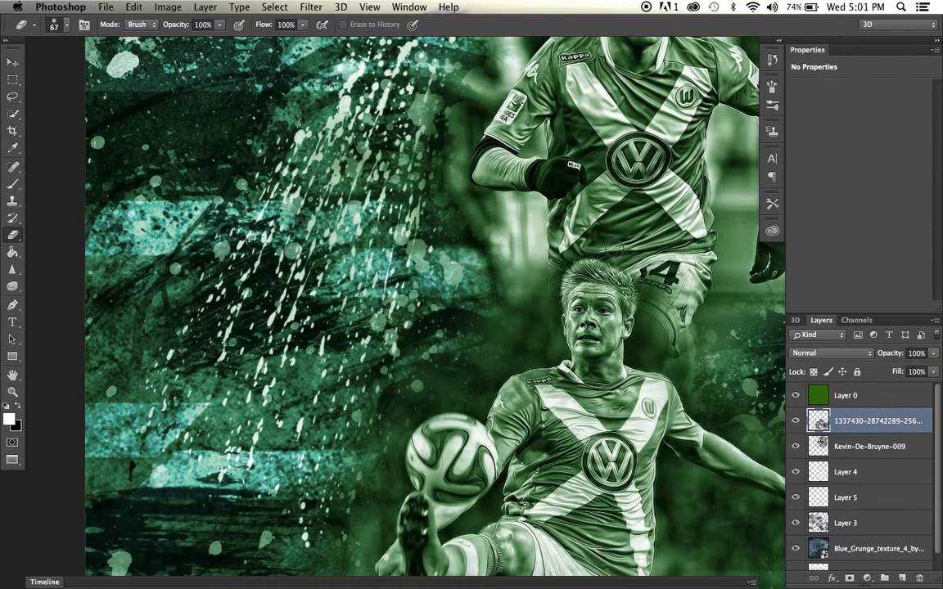
{"action": "left_click_drag", "start_coordinate": [568, 251], "coordinate": [550, 302]}
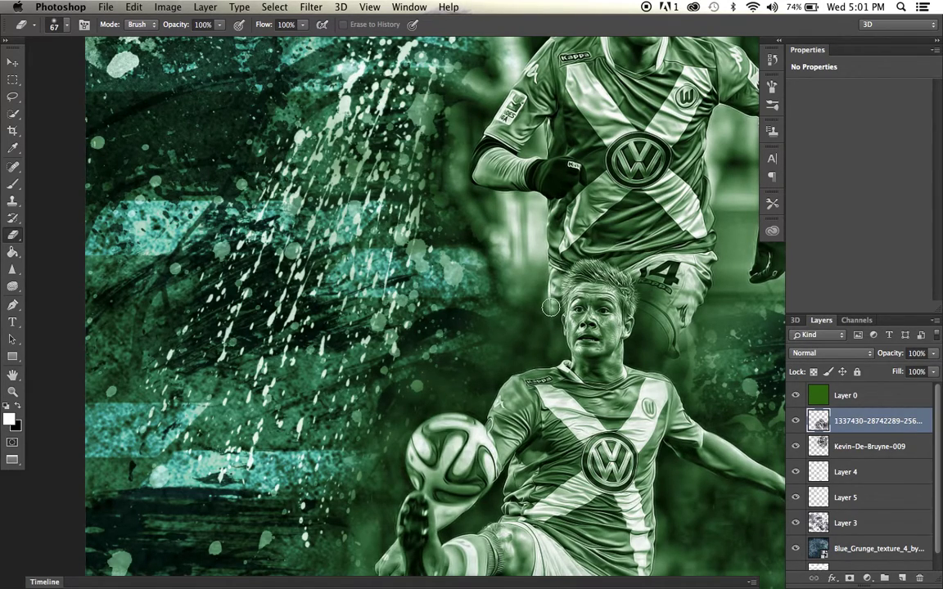
Set the eraser to 252 px and erase the leftover dark background left of the lower player's head and around the ball.
{"action": "left_click", "coordinate": [67, 26]}
{"action": "left_click", "coordinate": [136, 63]}
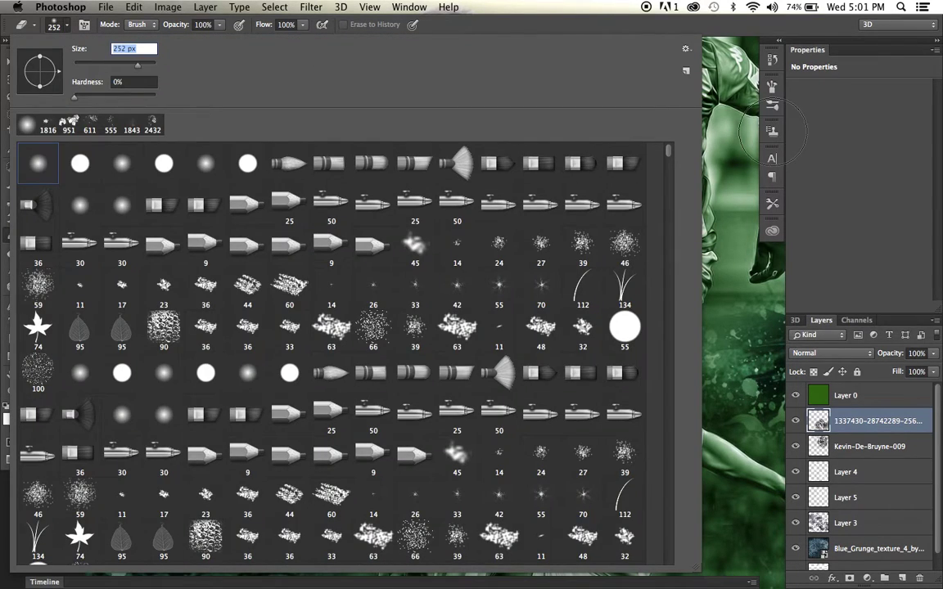
{"action": "key", "text": "Return"}
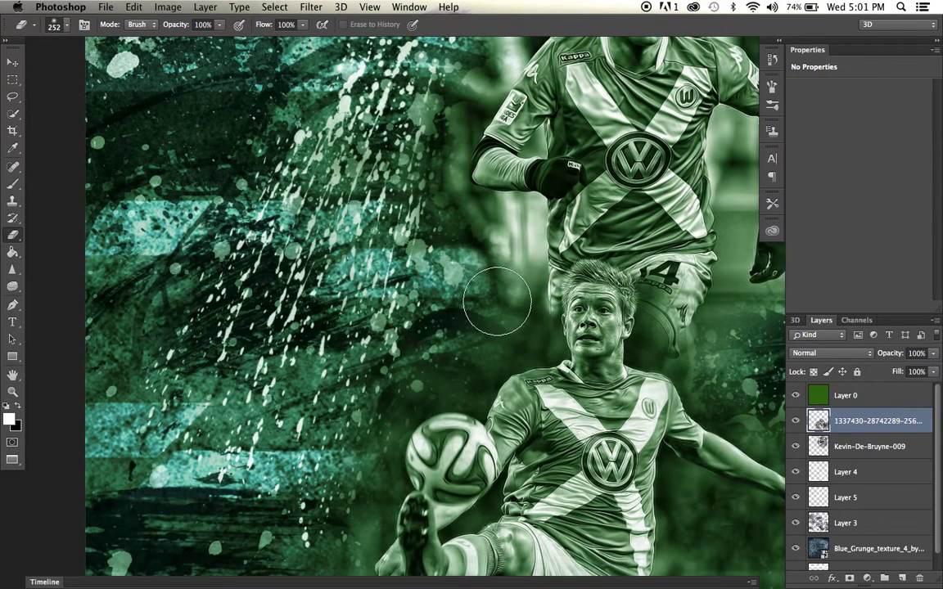
{"action": "scroll", "coordinate": [497, 301], "scroll_direction": "down", "scroll_amount": 5}
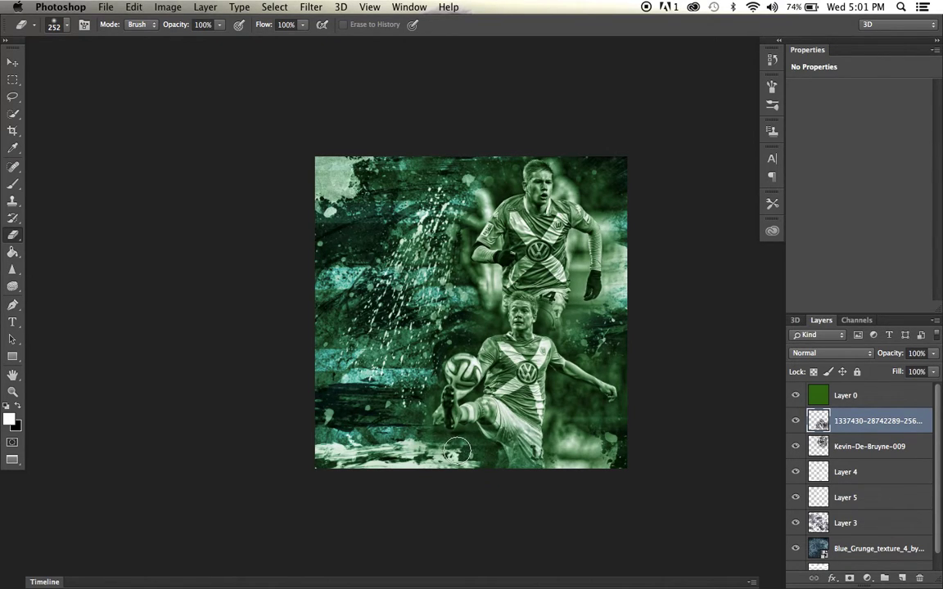
Move the lower player's photo layer slightly to the right with the Move tool.
{"action": "left_click", "coordinate": [13, 63]}
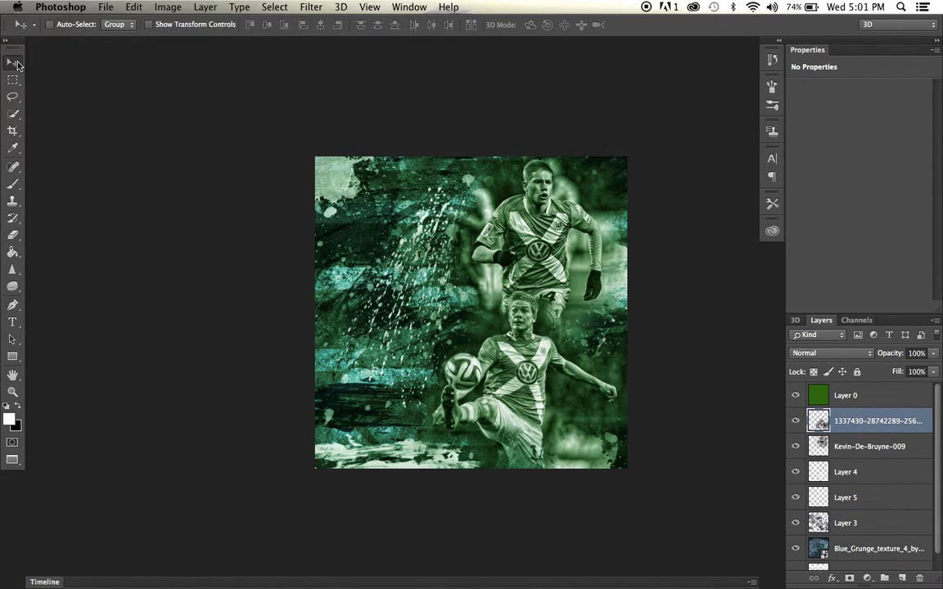
{"action": "scroll", "coordinate": [537, 283], "scroll_direction": "right", "scroll_amount": 1}
{"action": "scroll", "coordinate": [538, 283], "scroll_direction": "up", "scroll_amount": 5}
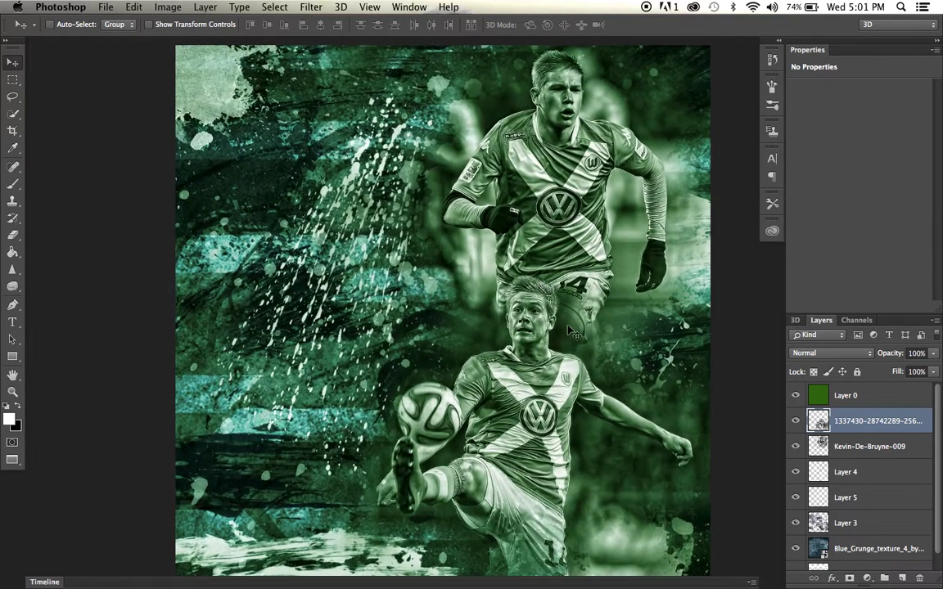
{"action": "left_click_drag", "start_coordinate": [567, 329], "coordinate": [578, 324]}
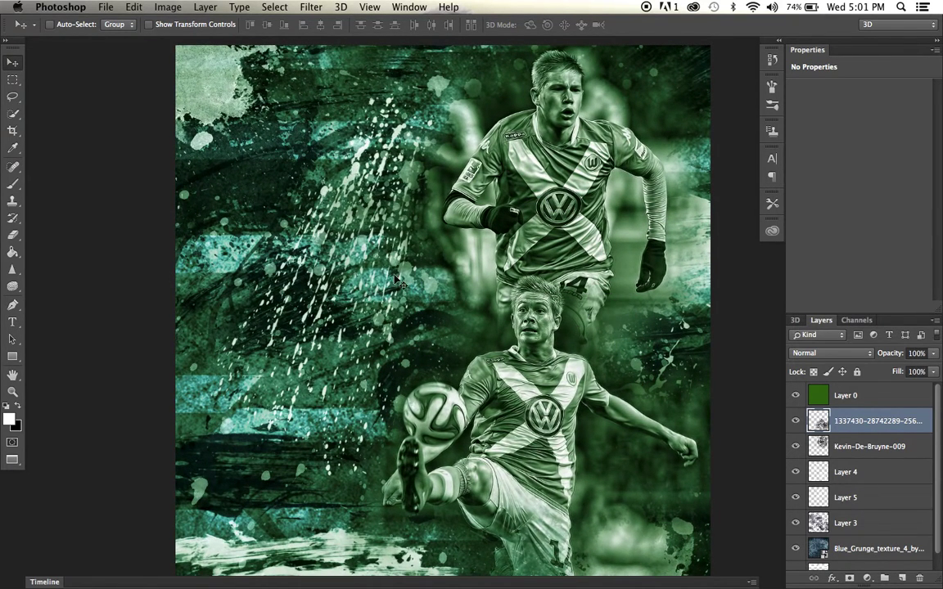
Erase the lower photo's remaining background along the right edge, around and below the outstretched hand, with the 252 px eraser.
{"action": "left_click", "coordinate": [14, 236]}
{"action": "mouse_move", "coordinate": [661, 496]}
{"action": "left_mouse_down"}
{"action": "mouse_move", "coordinate": [632, 491]}
{"action": "mouse_move", "coordinate": [646, 503]}
{"action": "mouse_move", "coordinate": [730, 512]}
{"action": "mouse_move", "coordinate": [684, 372]}
{"action": "left_mouse_up"}
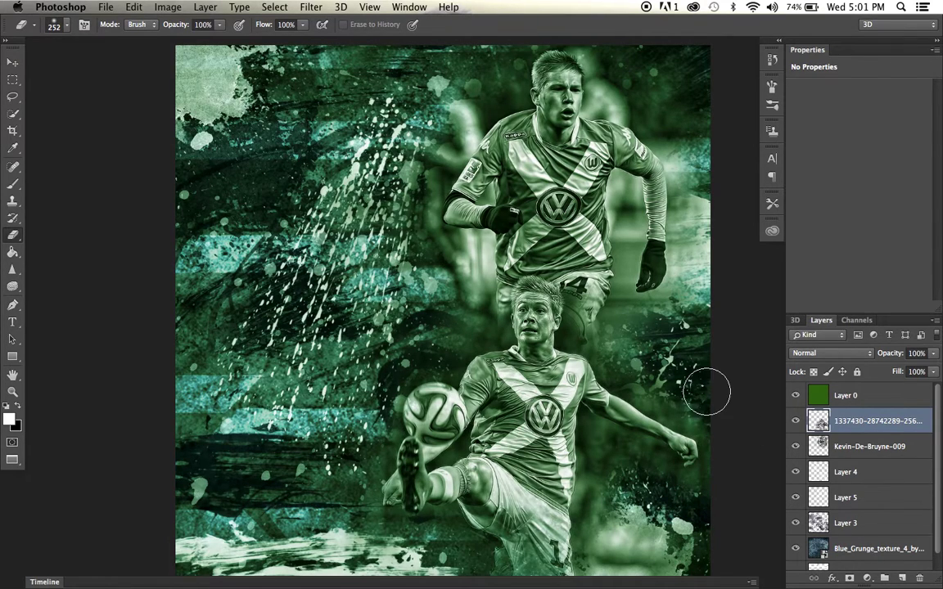
{"action": "key", "text": "super+minus"}
{"action": "key", "text": "super+minus"}
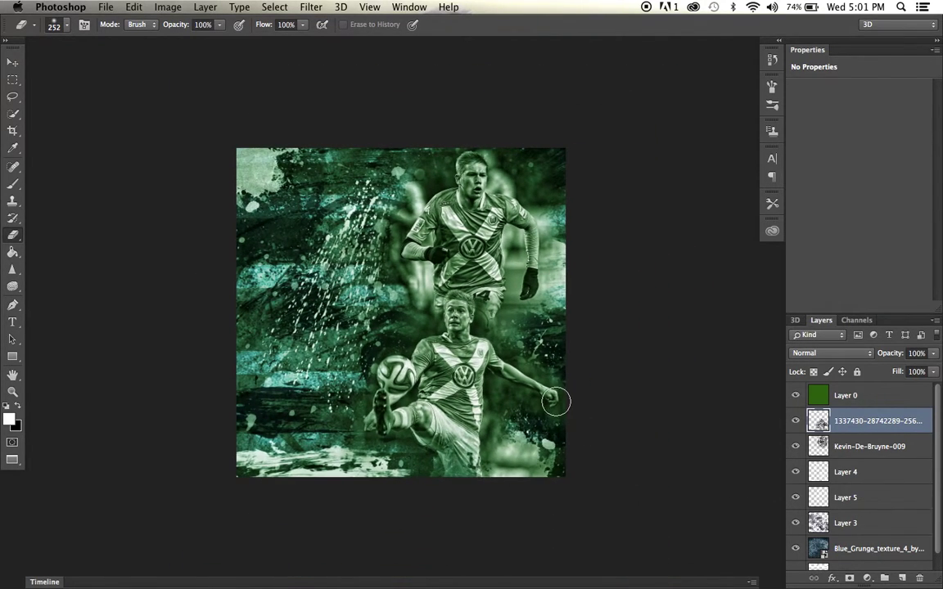
{"action": "scroll", "coordinate": [556, 401], "scroll_direction": "left", "scroll_amount": 1}
{"action": "scroll", "coordinate": [554, 400], "scroll_direction": "up", "scroll_amount": 5}
{"action": "scroll", "coordinate": [561, 399], "scroll_direction": "left", "scroll_amount": 3}
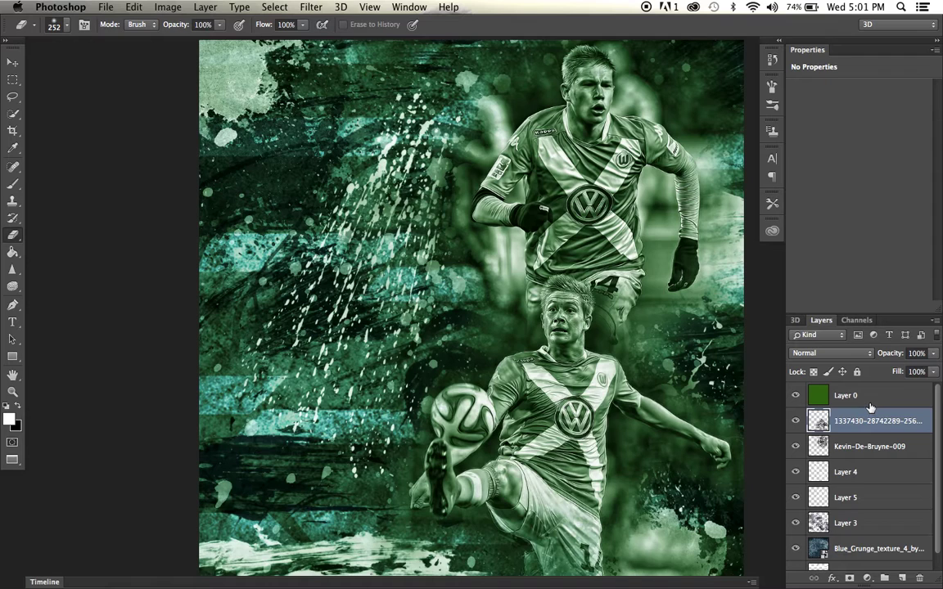
Add a new empty layer above the green Layer 0.
{"action": "left_click", "coordinate": [870, 404]}
{"action": "left_click", "coordinate": [904, 580]}
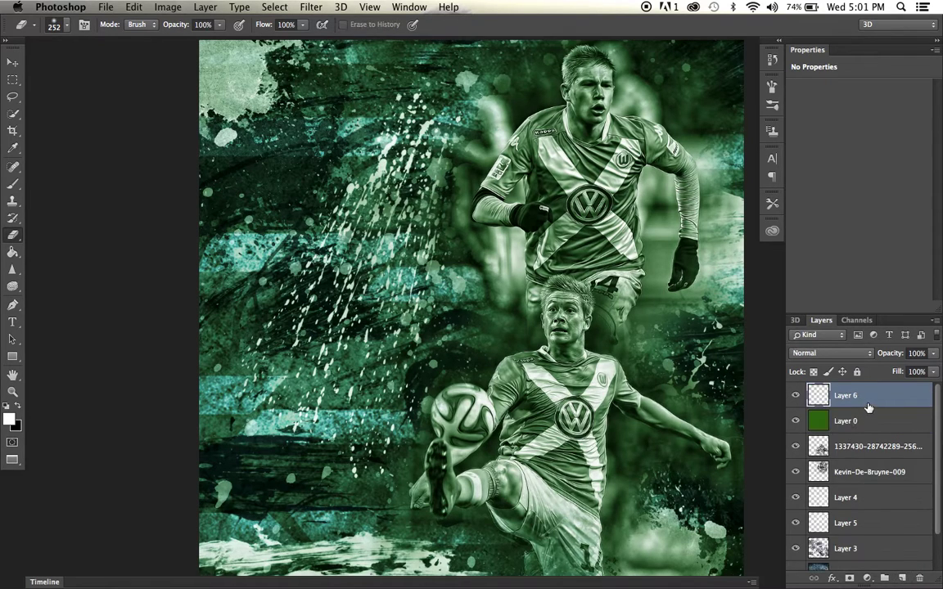
{"action": "scroll", "coordinate": [499, 435], "scroll_direction": "down", "scroll_amount": 4}
{"action": "scroll", "coordinate": [498, 435], "scroll_direction": "up", "scroll_amount": 3}
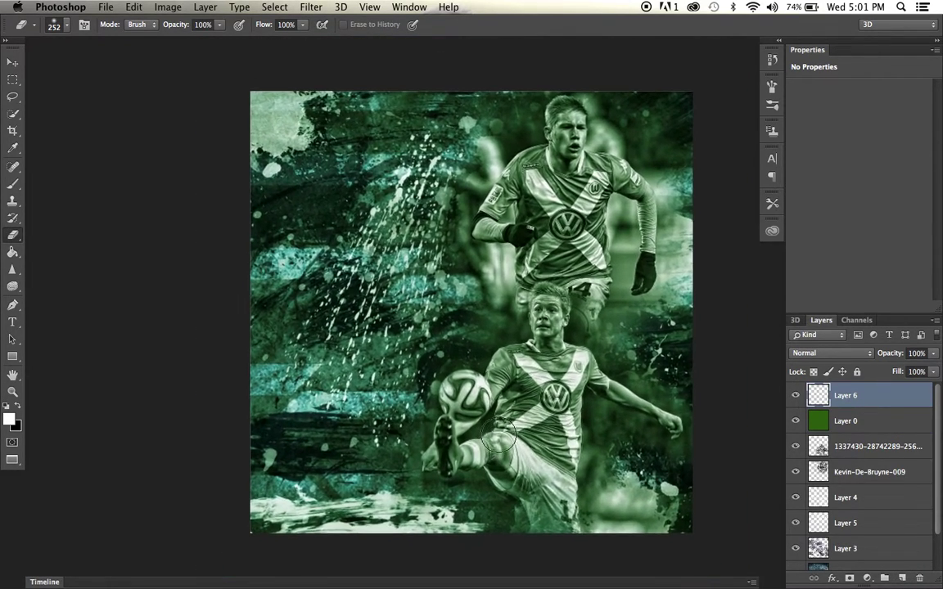
{"action": "left_click", "coordinate": [93, 556]}
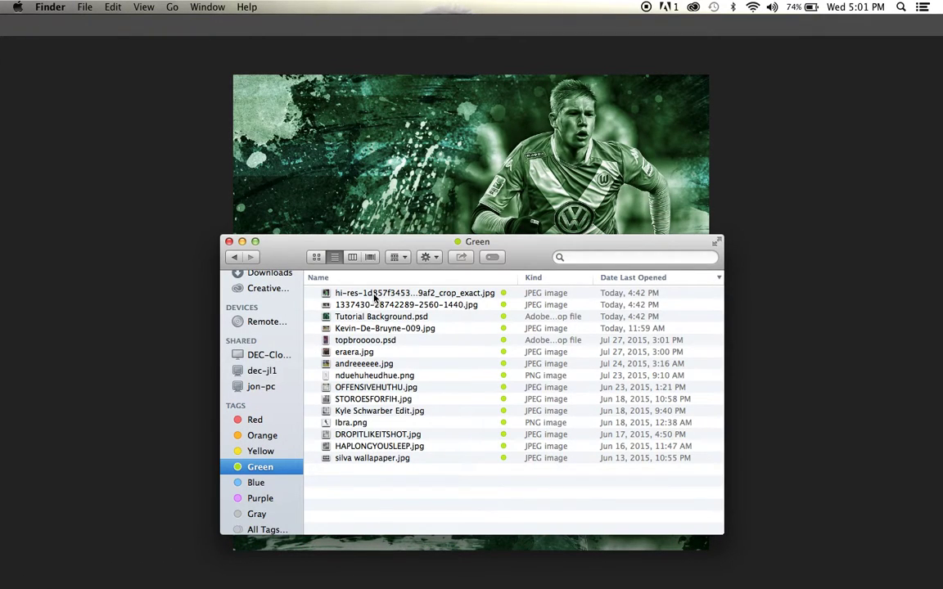
{"action": "left_click_drag", "start_coordinate": [375, 299], "coordinate": [335, 158]}
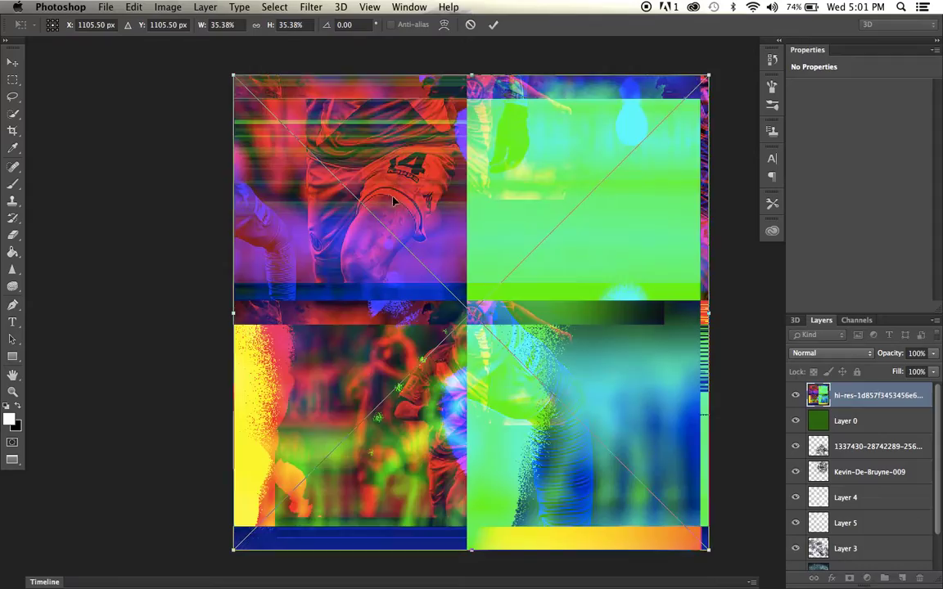
{"action": "mouse_move", "coordinate": [401, 208]}
{"action": "left_mouse_down"}
{"action": "mouse_move", "coordinate": [370, 213]}
{"action": "mouse_move", "coordinate": [363, 198]}
{"action": "mouse_move", "coordinate": [380, 204]}
{"action": "left_mouse_up"}
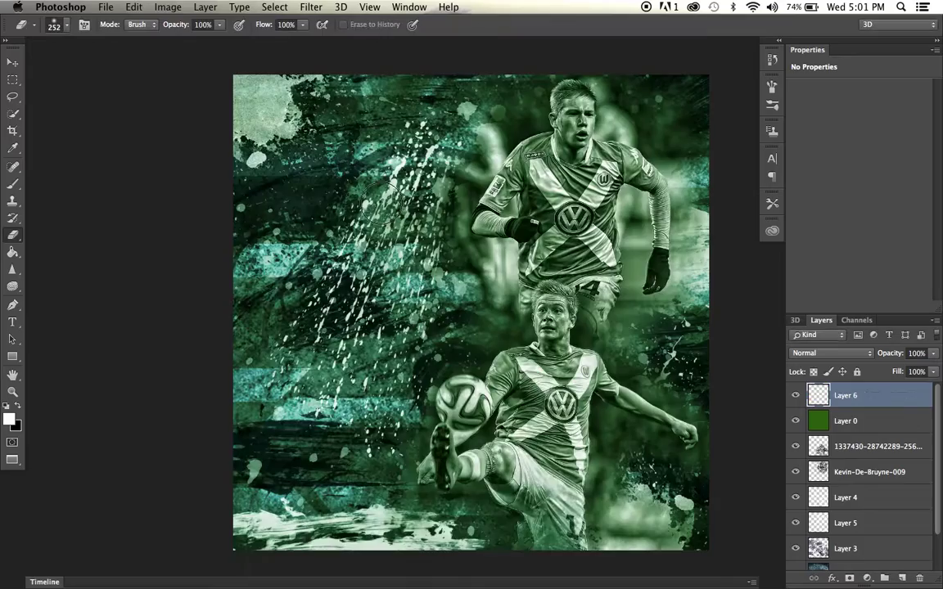
{"action": "left_click", "coordinate": [88, 553]}
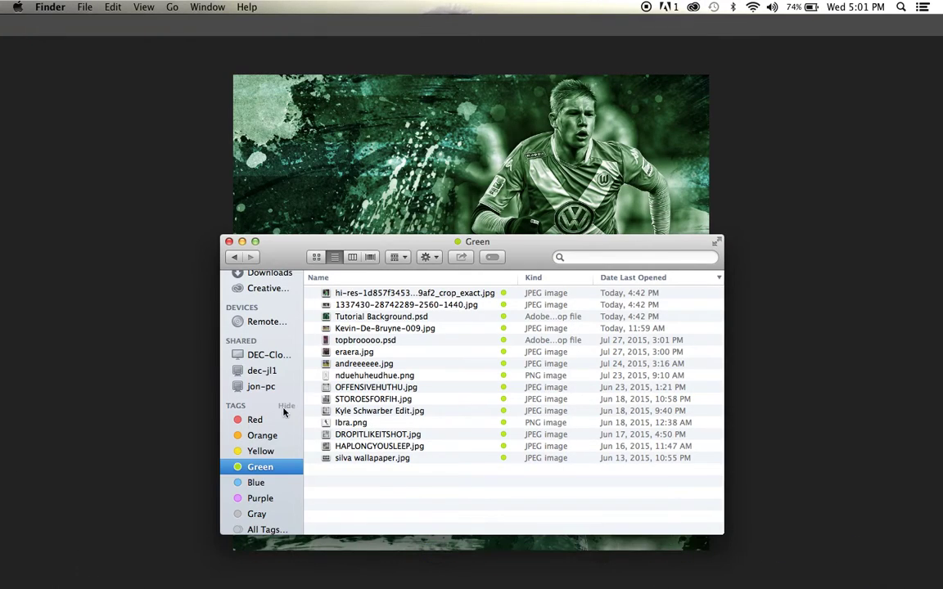
{"action": "left_click_drag", "start_coordinate": [368, 295], "coordinate": [315, 197]}
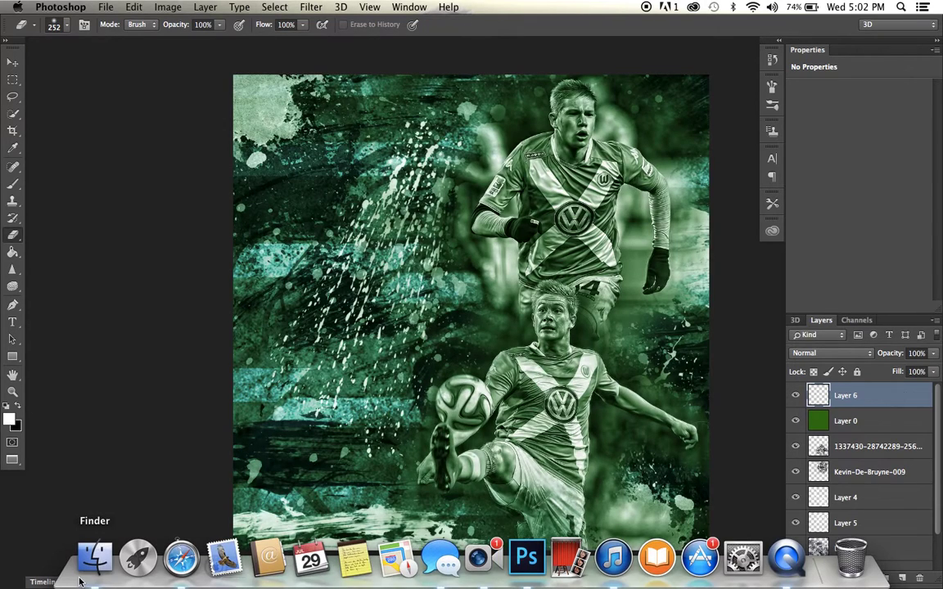
{"action": "left_click", "coordinate": [91, 553]}
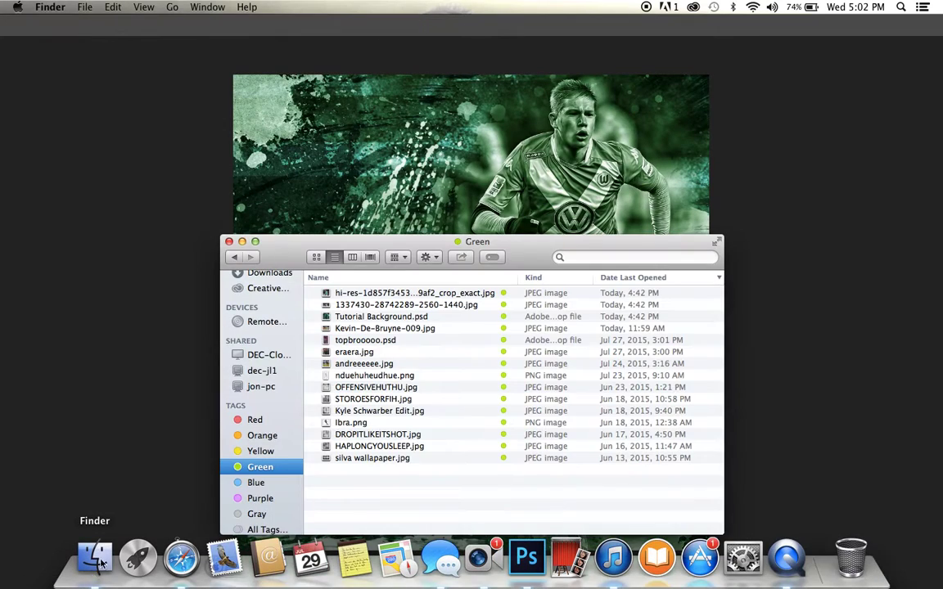
{"action": "left_click_drag", "start_coordinate": [363, 289], "coordinate": [372, 175]}
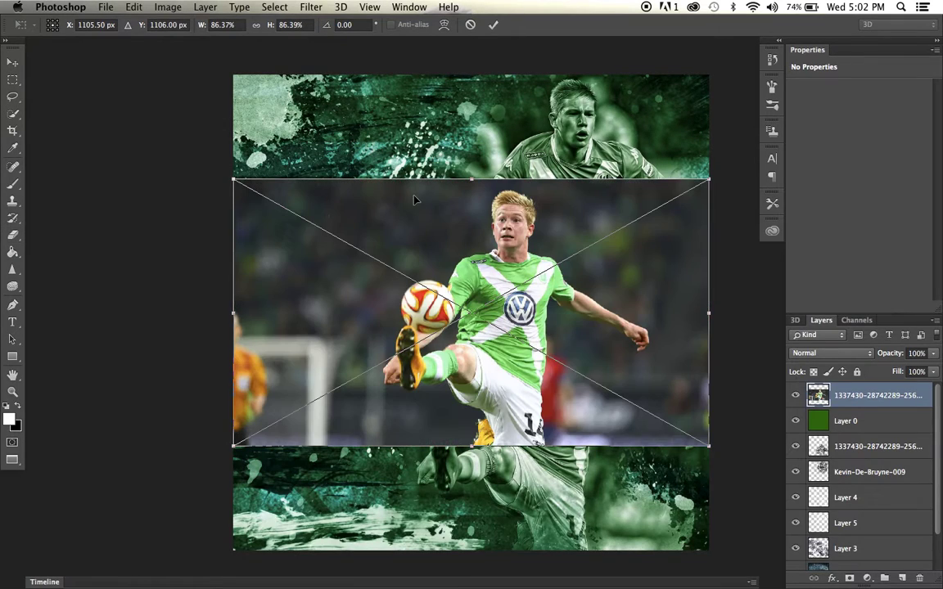
{"action": "left_click", "coordinate": [92, 556]}
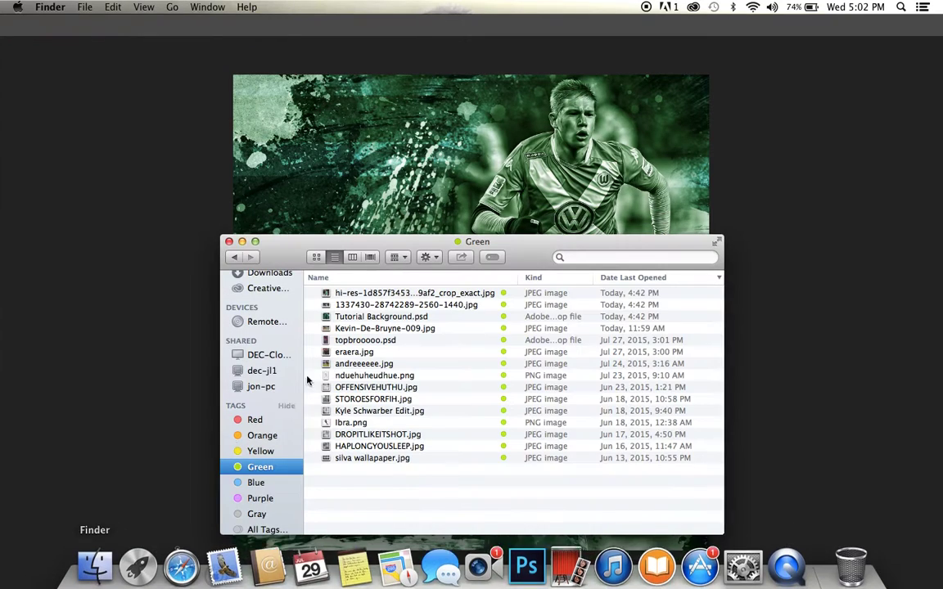
{"action": "mouse_move", "coordinate": [361, 330]}
{"action": "left_mouse_down"}
{"action": "mouse_move", "coordinate": [324, 196]}
{"action": "mouse_move", "coordinate": [367, 223]}
{"action": "mouse_move", "coordinate": [318, 231]}
{"action": "left_mouse_up"}
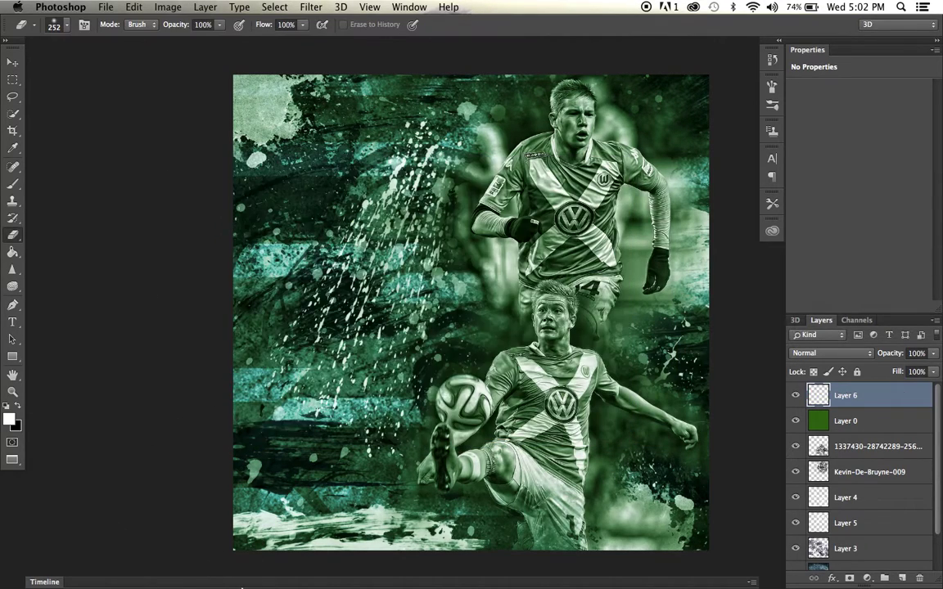
Switch to Finder and show the contents of the Downloads folder.
{"action": "mouse_move", "coordinate": [187, 584]}
{"action": "left_click", "coordinate": [92, 555]}
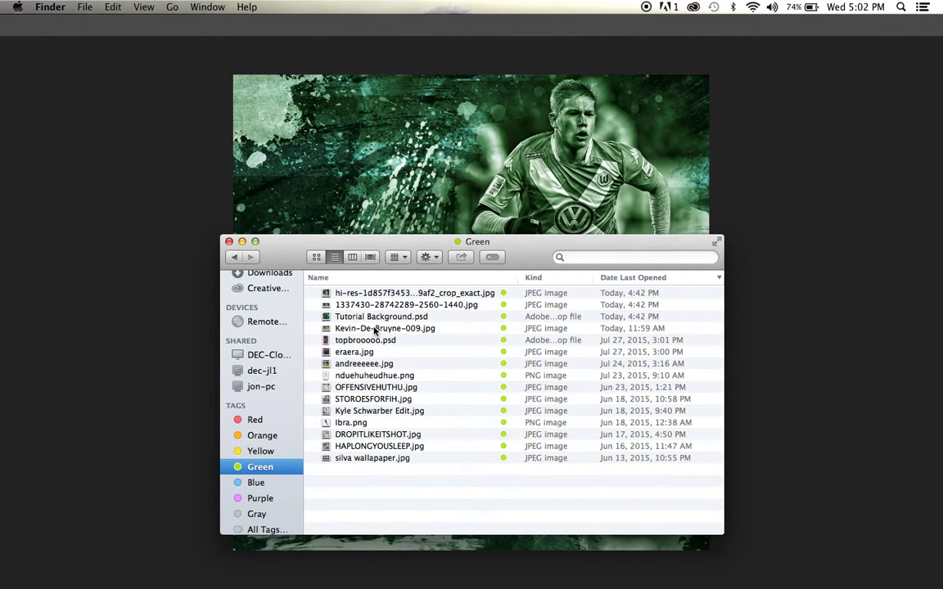
{"action": "scroll", "coordinate": [267, 293], "scroll_direction": "up", "scroll_amount": 2}
{"action": "left_click", "coordinate": [267, 291]}
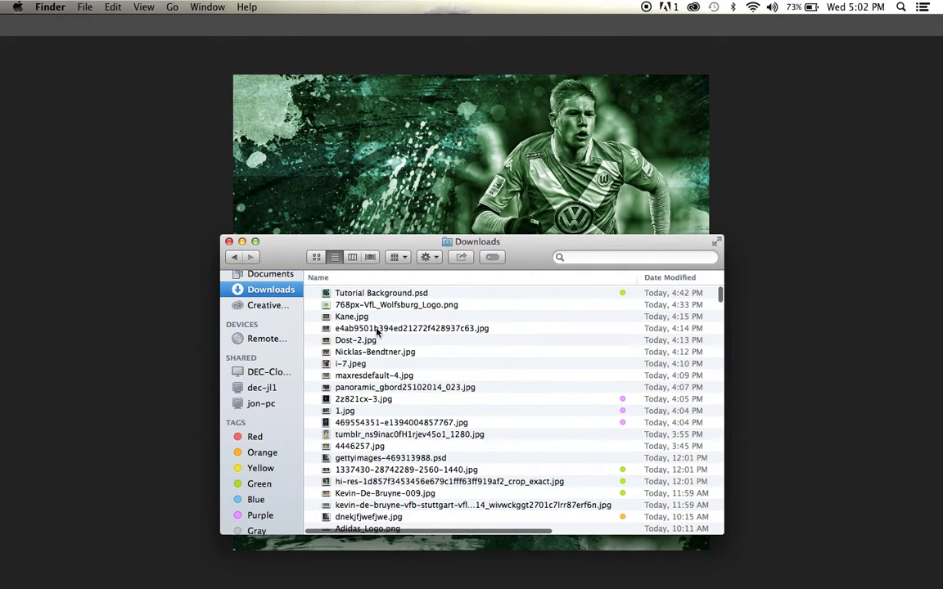
Try placing Dost-2.jpg from Downloads above the green Layer 0, then cancel the placement.
{"action": "left_click_drag", "start_coordinate": [368, 341], "coordinate": [389, 219]}
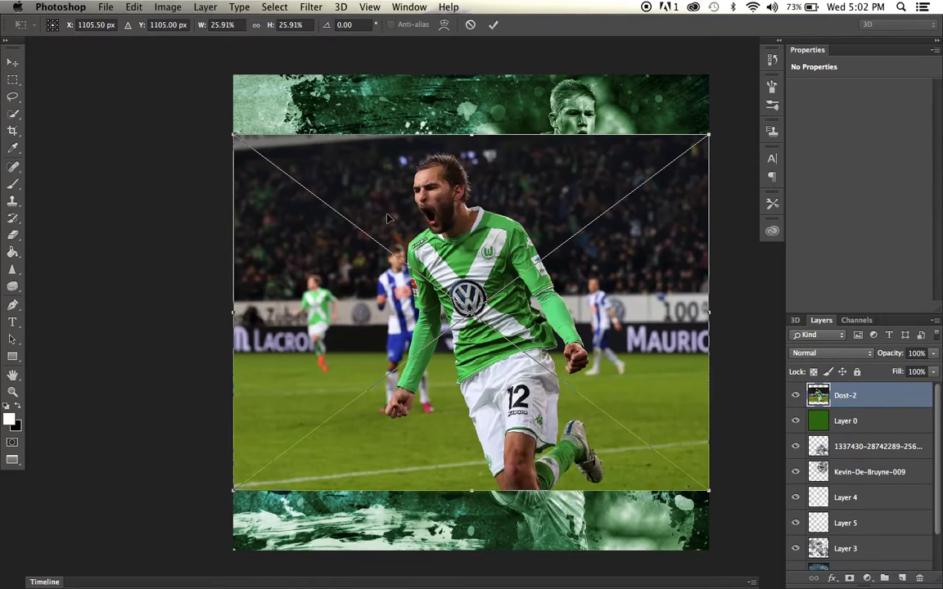
{"action": "key", "text": "Escape"}
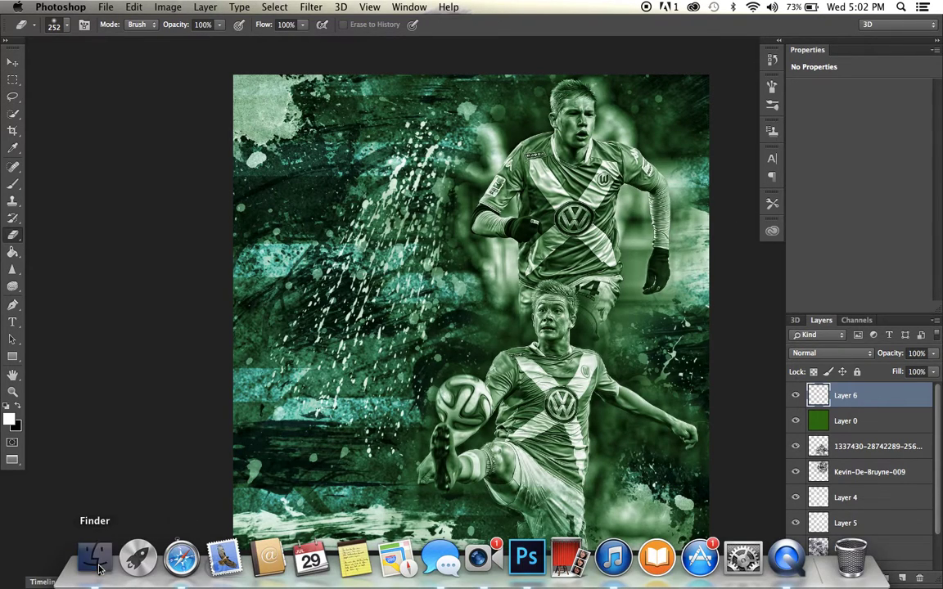
Place the kevin-de-bruyne-vfb-stuttgart photo from the Finder Downloads folder above Layer 0 in Photoshop and shift it up and to the left.
{"action": "left_click", "coordinate": [82, 550]}
{"action": "scroll", "coordinate": [379, 395], "scroll_direction": "down", "scroll_amount": 4}
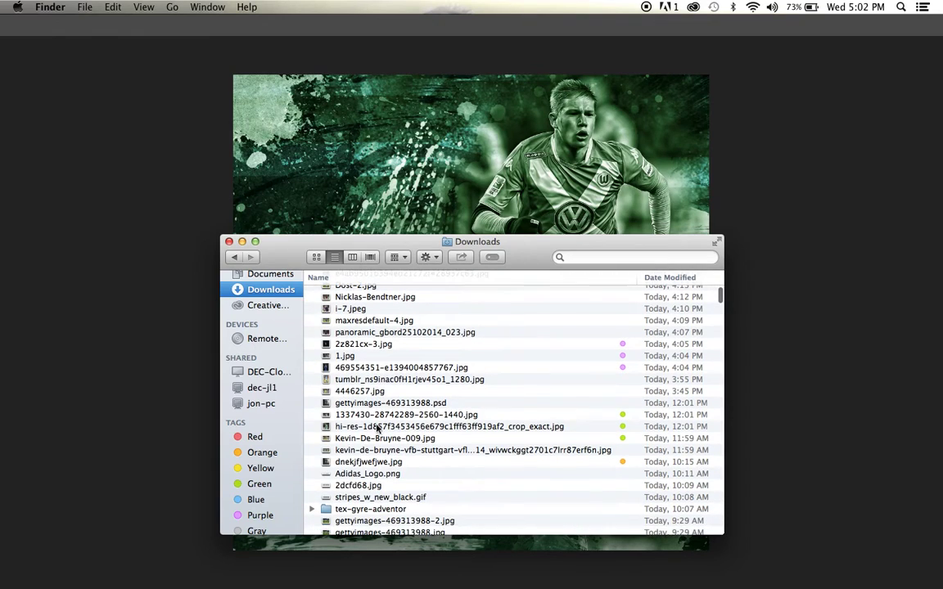
{"action": "left_click_drag", "start_coordinate": [372, 453], "coordinate": [339, 106]}
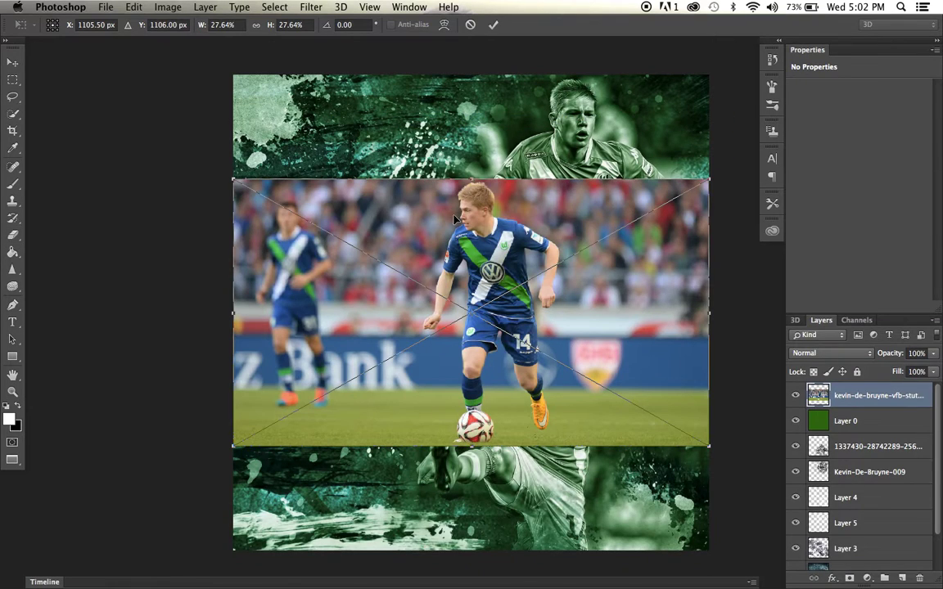
{"action": "left_click_drag", "start_coordinate": [390, 167], "coordinate": [389, 172]}
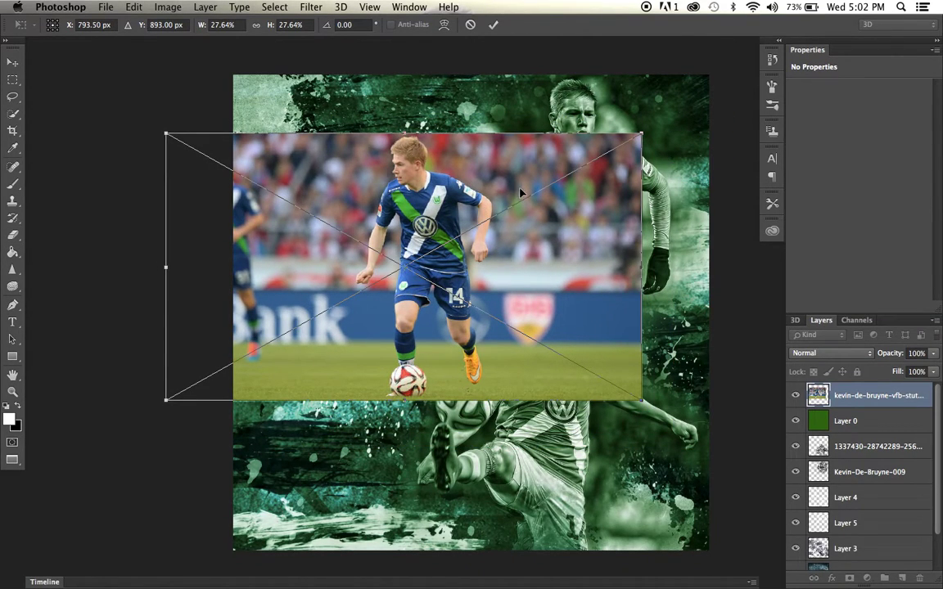
Enlarge the placed blue-kit photo to about 48.8% and position it so the player fills the canvas's left half.
{"action": "left_click_drag", "start_coordinate": [642, 400], "coordinate": [768, 472]}
{"action": "left_click_drag", "start_coordinate": [665, 428], "coordinate": [492, 369]}
{"action": "left_click_drag", "start_coordinate": [604, 414], "coordinate": [716, 479]}
{"action": "left_click_drag", "start_coordinate": [623, 404], "coordinate": [557, 465]}
{"action": "left_click_drag", "start_coordinate": [663, 127], "coordinate": [709, 74]}
{"action": "scroll", "coordinate": [565, 296], "scroll_direction": "down", "scroll_amount": 3}
{"action": "scroll", "coordinate": [565, 296], "scroll_direction": "up", "scroll_amount": 2}
{"action": "scroll", "coordinate": [565, 295], "scroll_direction": "down", "scroll_amount": 4}
{"action": "scroll", "coordinate": [564, 296], "scroll_direction": "up", "scroll_amount": 3}
{"action": "scroll", "coordinate": [565, 300], "scroll_direction": "down", "scroll_amount": 3}
{"action": "scroll", "coordinate": [565, 300], "scroll_direction": "left", "scroll_amount": 3}
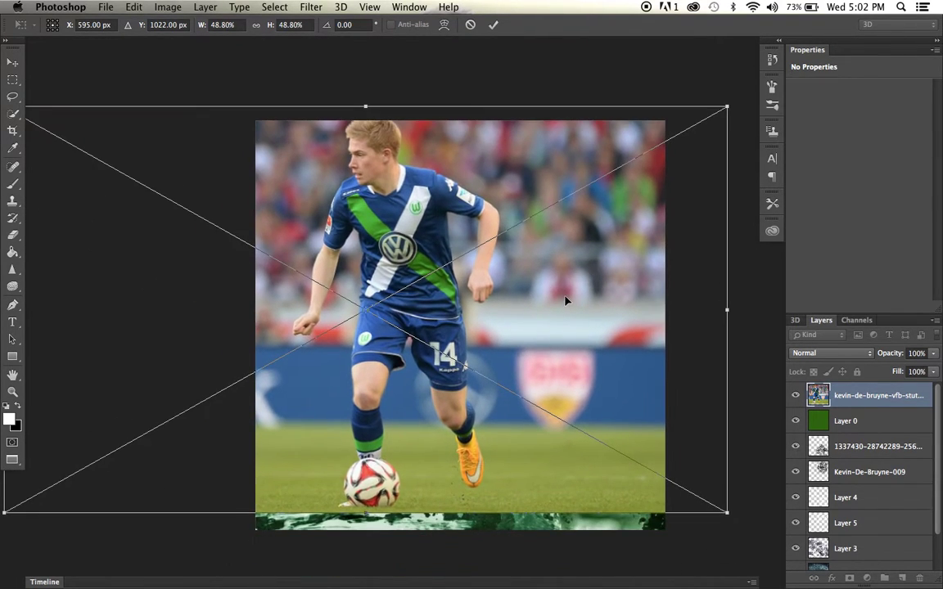
Scale the blue-kit photo to about 47%, align its lower edge with the canvas bottom, and commit the placement.
{"action": "left_click_drag", "start_coordinate": [731, 102], "coordinate": [680, 131]}
{"action": "scroll", "coordinate": [456, 250], "scroll_direction": "up", "scroll_amount": 2}
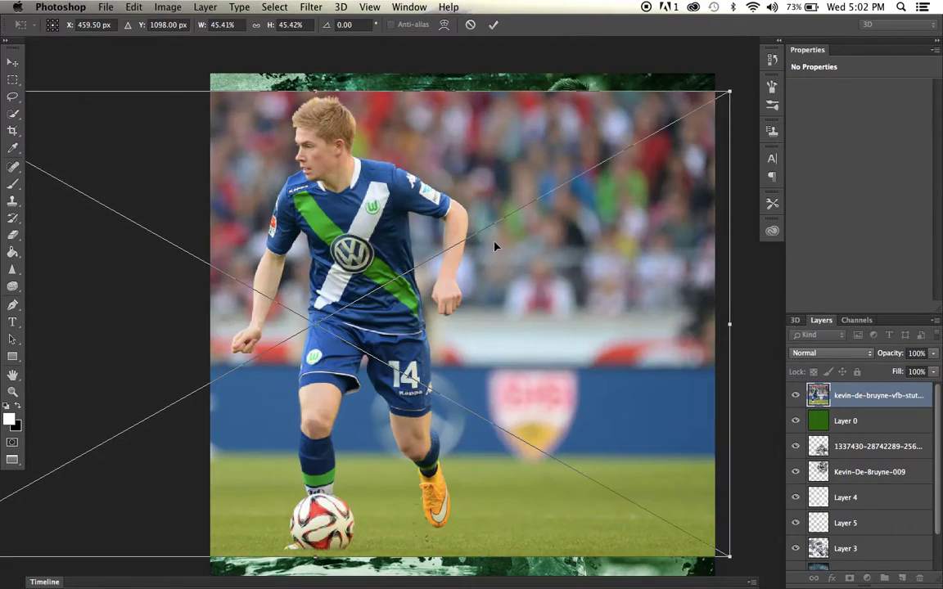
{"action": "left_click_drag", "start_coordinate": [495, 246], "coordinate": [480, 258]}
{"action": "scroll", "coordinate": [480, 259], "scroll_direction": "down", "scroll_amount": 2}
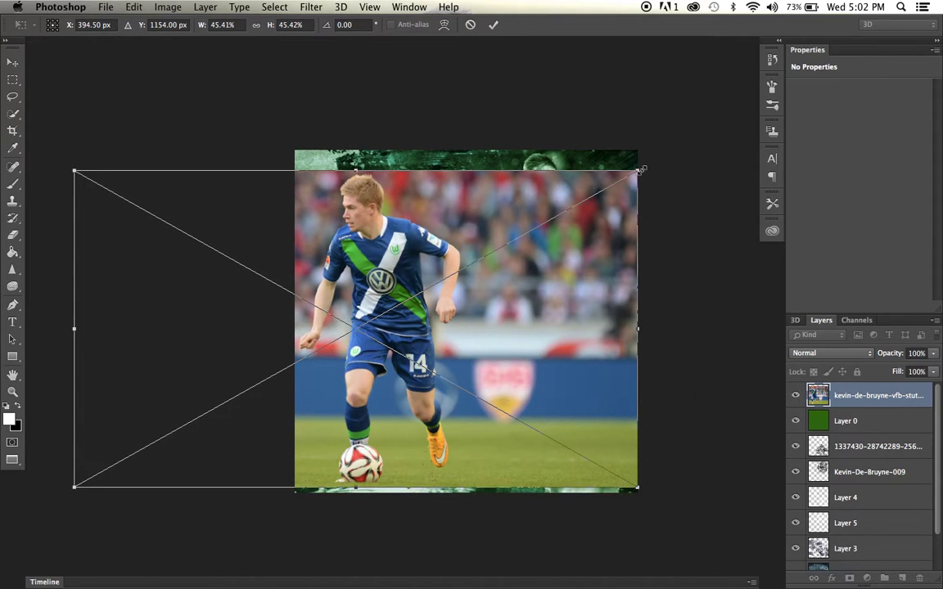
{"action": "left_click_drag", "start_coordinate": [638, 169], "coordinate": [659, 159]}
{"action": "left_click_drag", "start_coordinate": [601, 209], "coordinate": [603, 213]}
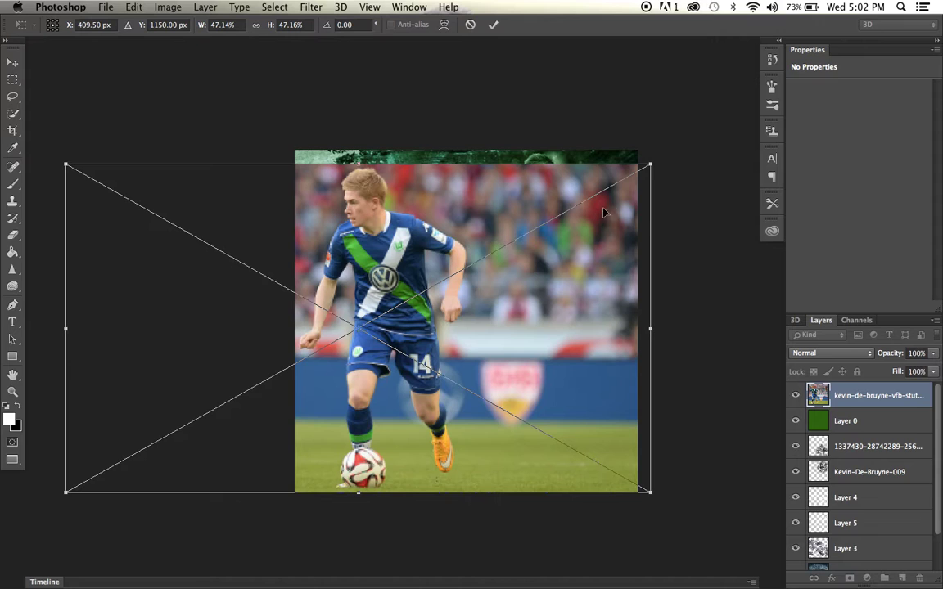
{"action": "key", "text": "Return"}
Run Topaz Adjust 5 on the placed photo and apply the HDR Collection's Dynamic Pop preset.
{"action": "key", "text": "e"}
{"action": "key", "text": "super+plus"}
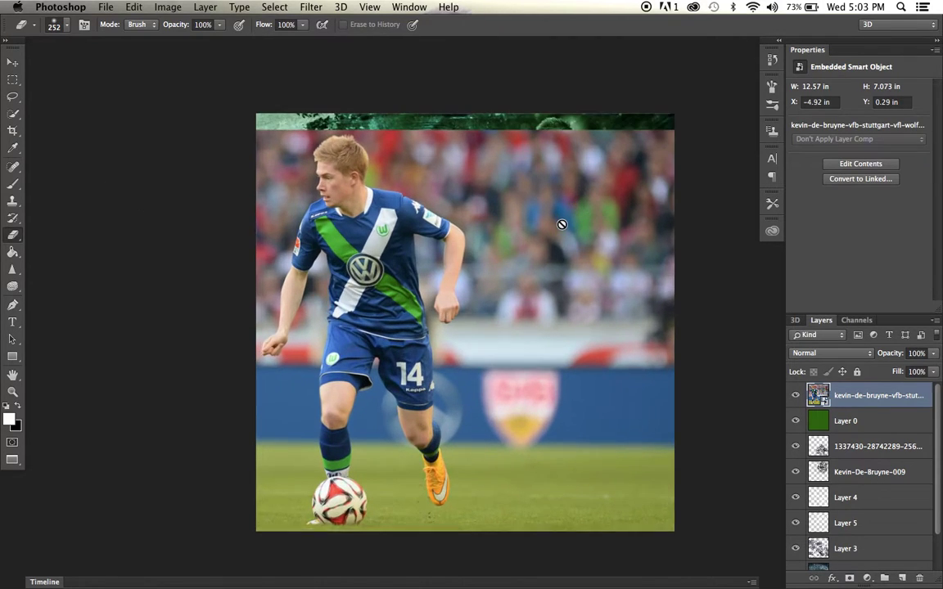
{"action": "key", "text": "super+minus"}
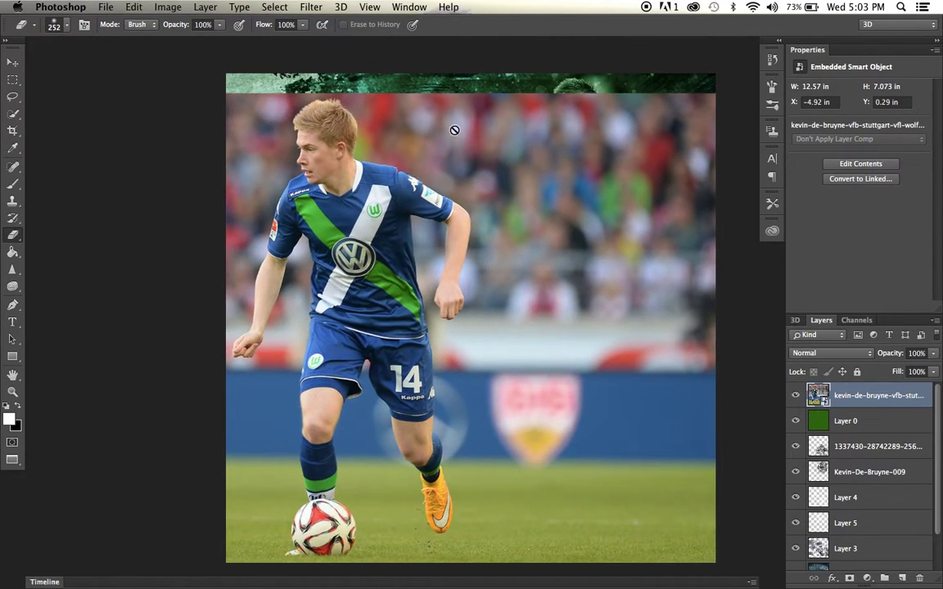
{"action": "scroll", "coordinate": [438, 142], "scroll_direction": "down", "scroll_amount": 2}
{"action": "scroll", "coordinate": [437, 143], "scroll_direction": "right", "scroll_amount": 2}
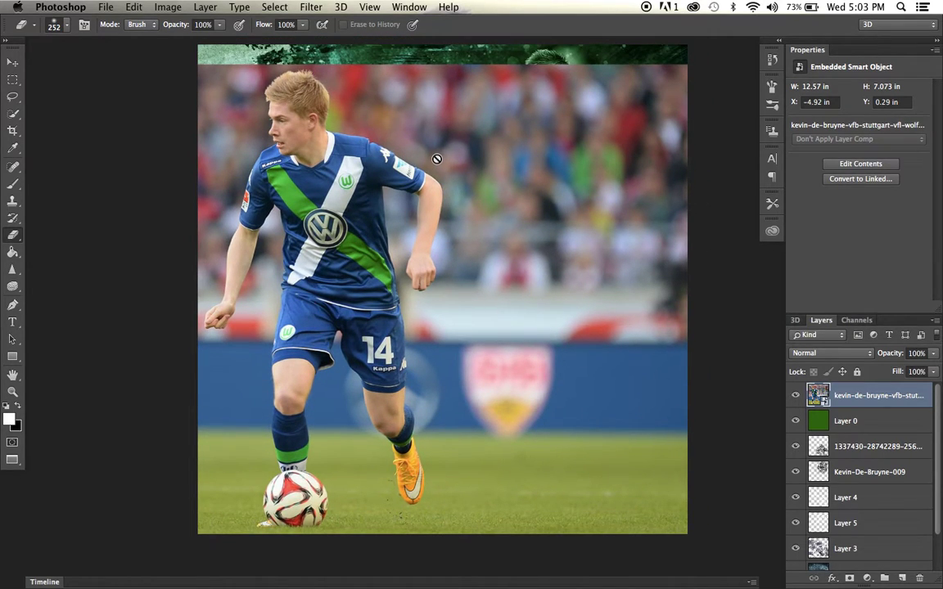
{"action": "left_click", "coordinate": [319, 8]}
{"action": "mouse_move", "coordinate": [327, 312]}
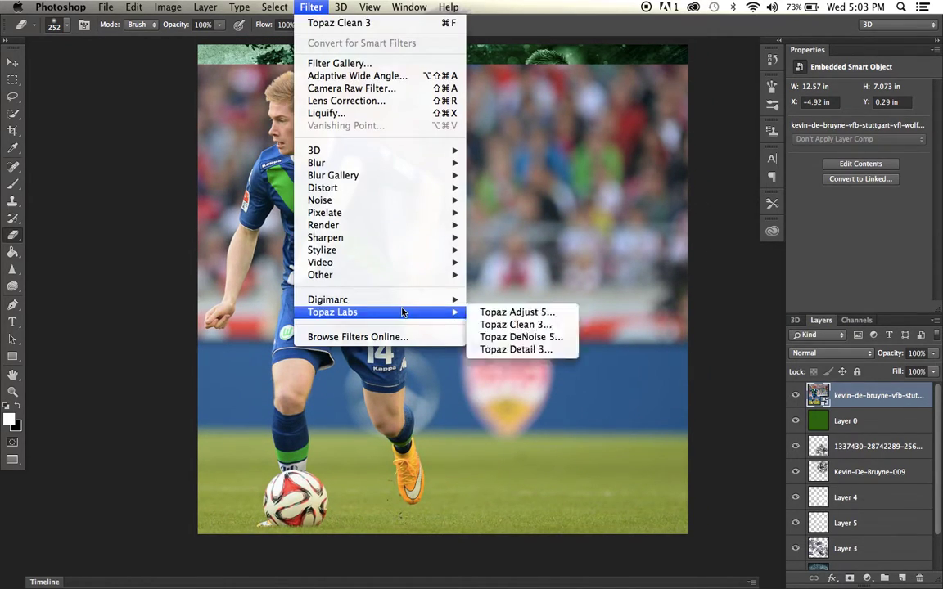
{"action": "left_click", "coordinate": [503, 312]}
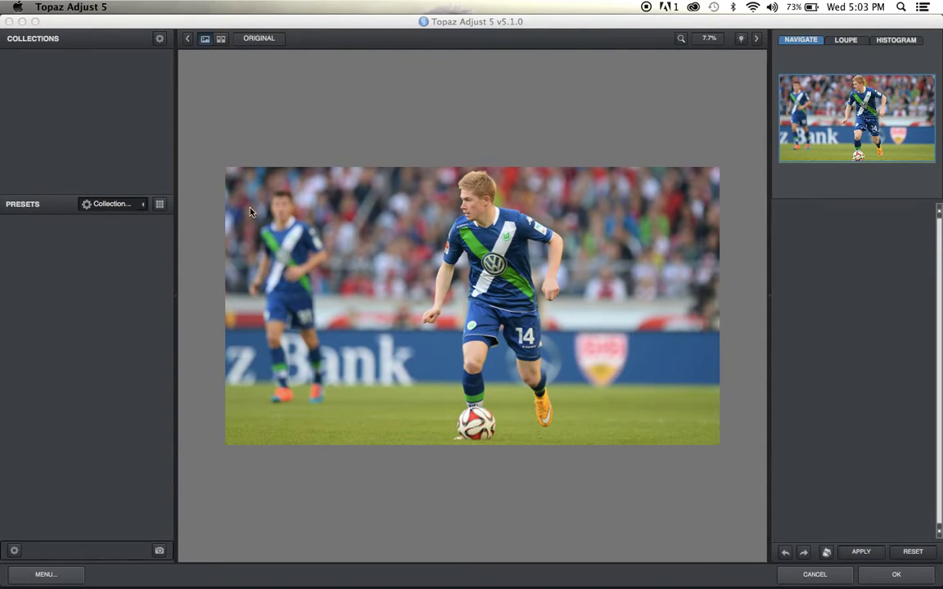
{"action": "left_click", "coordinate": [107, 112]}
{"action": "left_click", "coordinate": [118, 252]}
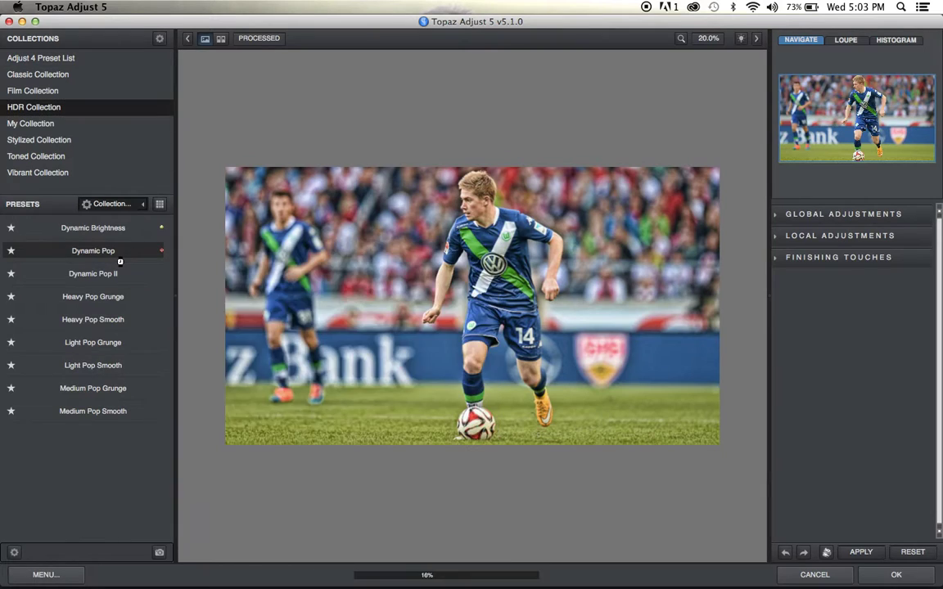
{"action": "left_click", "coordinate": [862, 552]}
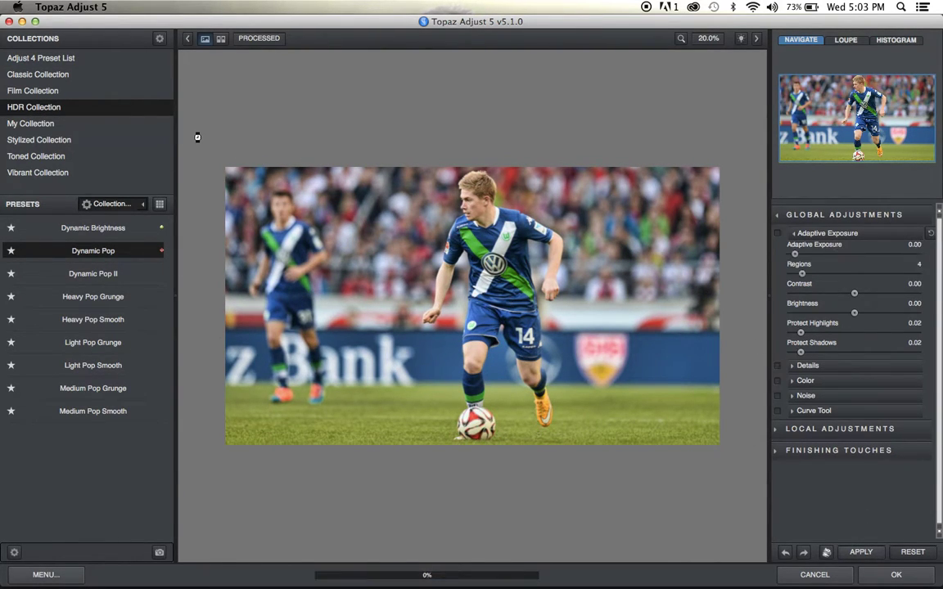
Add the Psychedelic preset from the Adjust 4 Preset List to the photo.
{"action": "left_click", "coordinate": [127, 57]}
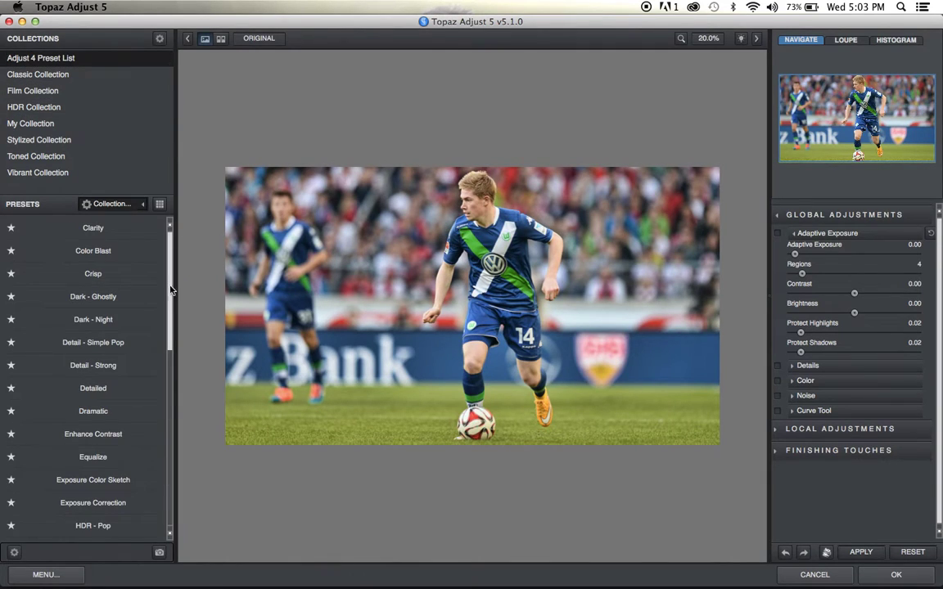
{"action": "scroll", "coordinate": [116, 369], "scroll_direction": "down", "scroll_amount": 5}
{"action": "mouse_move", "coordinate": [98, 435]}
{"action": "left_click", "coordinate": [94, 458]}
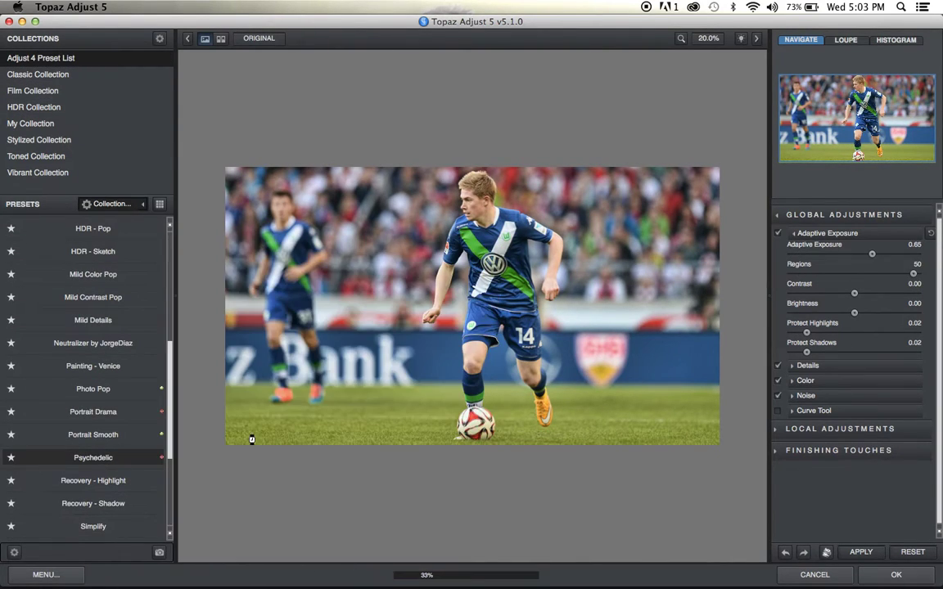
Set the finishing-touch Overall Transparency to 0.55 and accept the Topaz Adjust effect.
{"action": "left_click", "coordinate": [832, 450]}
{"action": "left_click", "coordinate": [819, 471]}
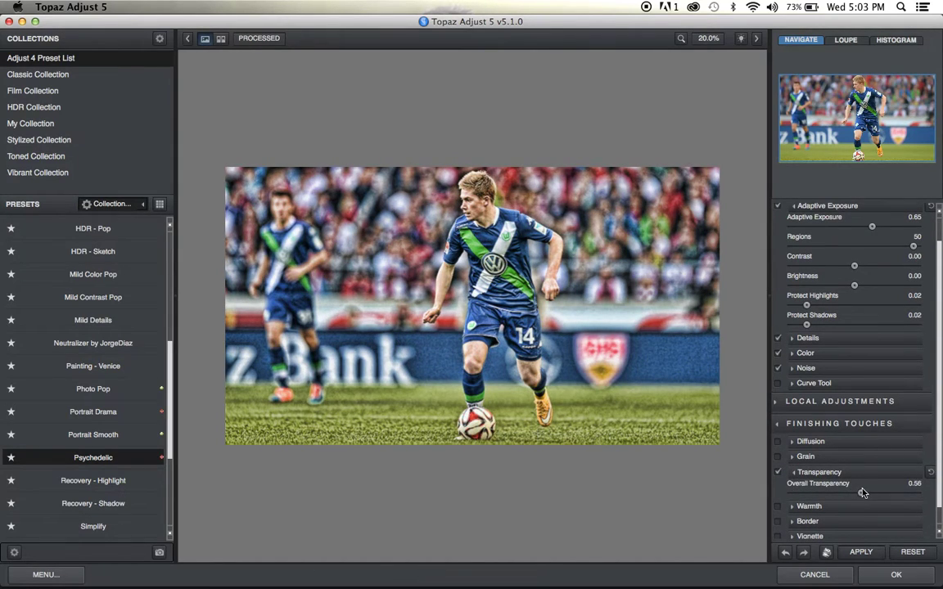
{"action": "left_click", "coordinate": [860, 495]}
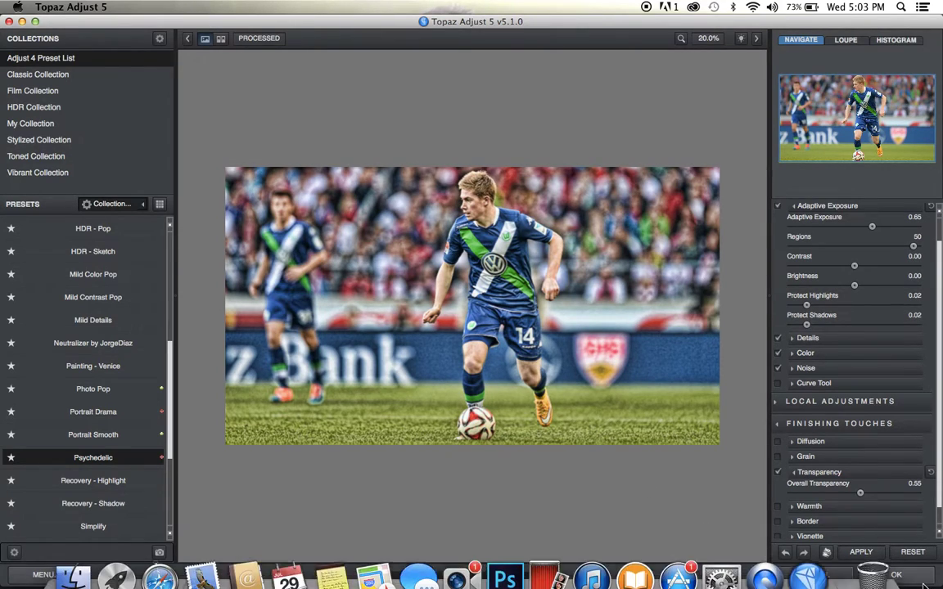
{"action": "key", "text": "Return"}
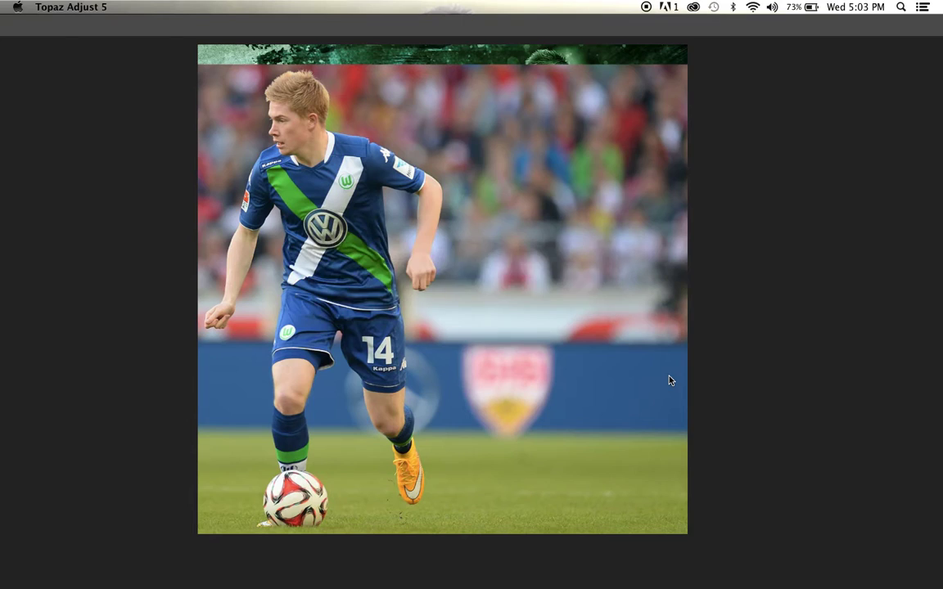
Run Topaz DeNoise 5 on the blue-kit photo with the noise reduction Overall Strength set to 0.50.
{"action": "left_click", "coordinate": [310, 6]}
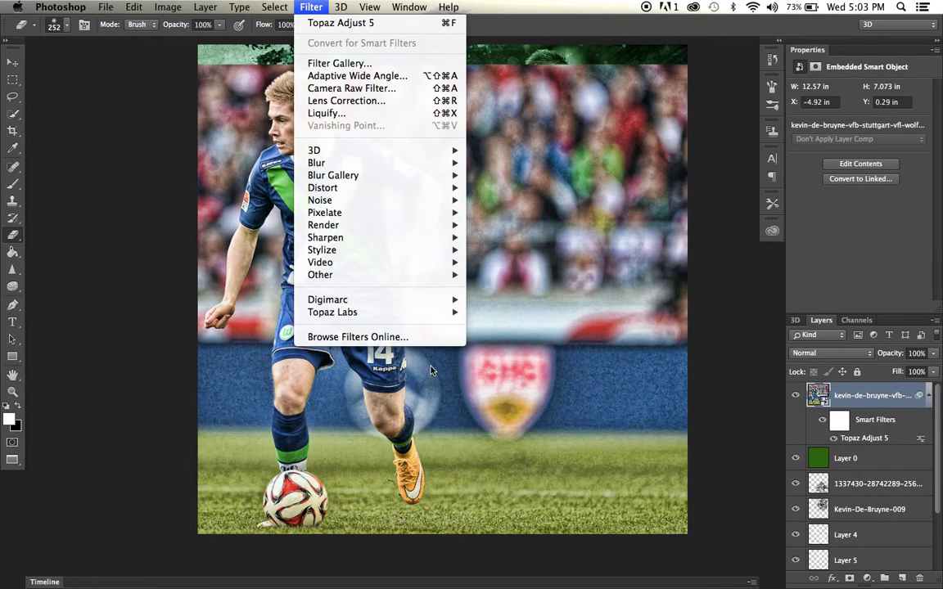
{"action": "mouse_move", "coordinate": [383, 282]}
{"action": "left_click", "coordinate": [483, 304]}
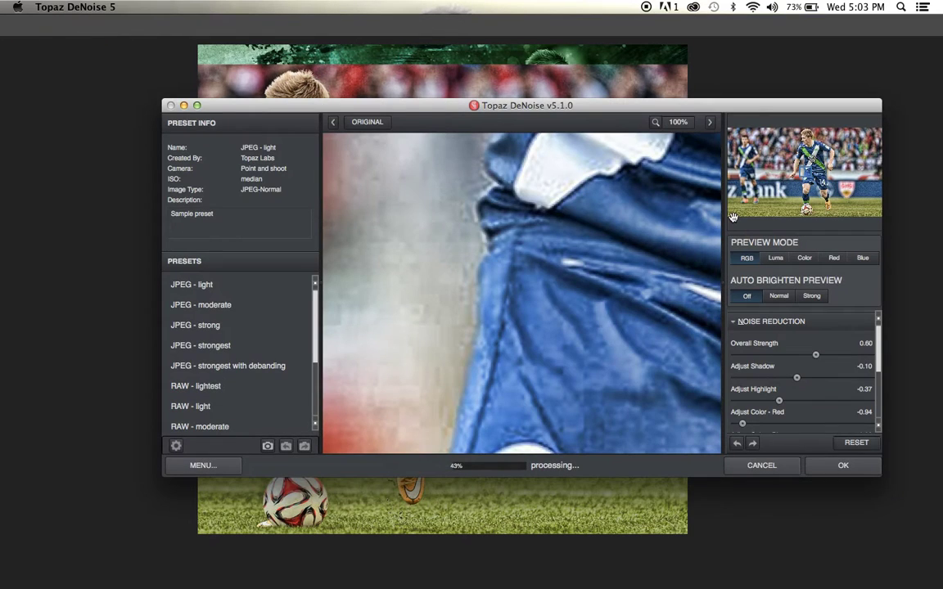
{"action": "left_click_drag", "start_coordinate": [822, 172], "coordinate": [793, 158]}
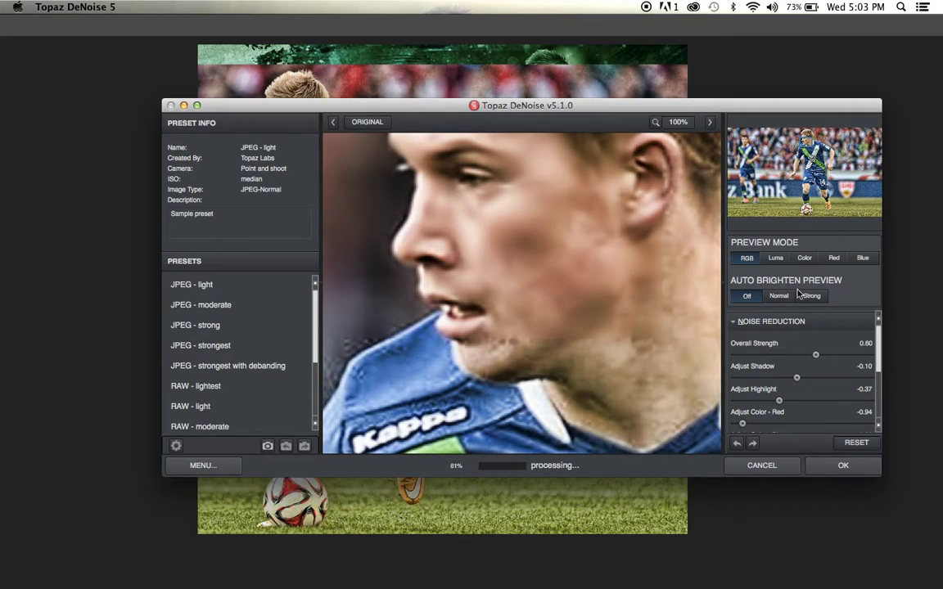
{"action": "left_click_drag", "start_coordinate": [816, 358], "coordinate": [806, 360]}
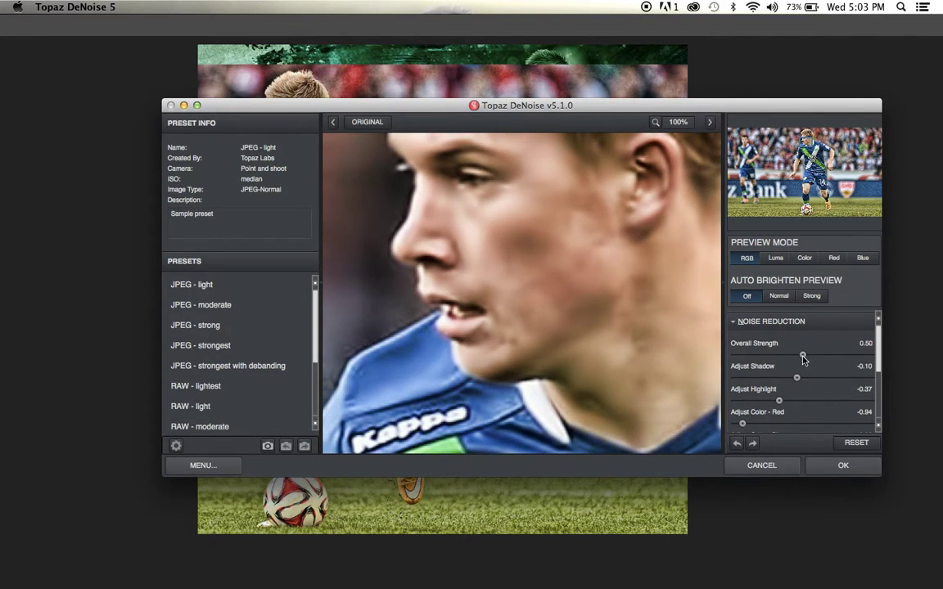
{"action": "left_click", "coordinate": [843, 464]}
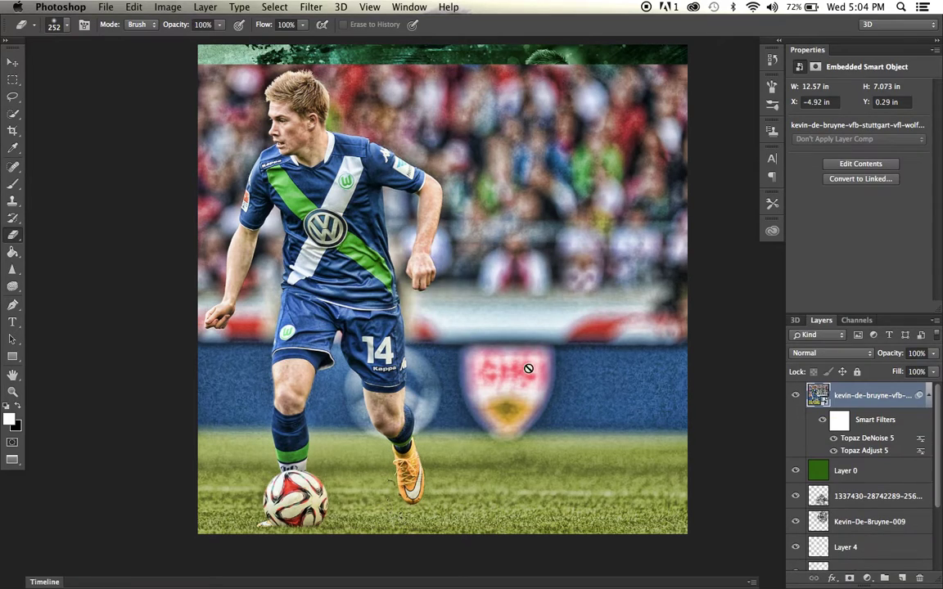
Run Topaz Clean 3 on the photo from the Stylized Edges Collection, checking the preview at 100% and accepting the current settings.
{"action": "scroll", "coordinate": [491, 279], "scroll_direction": "up", "scroll_amount": 3}
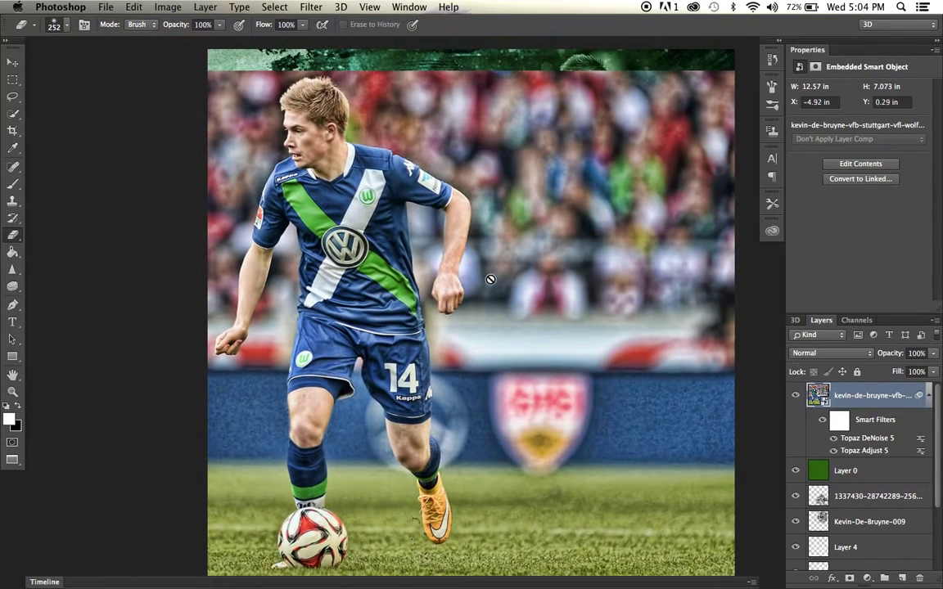
{"action": "left_click", "coordinate": [311, 7]}
{"action": "mouse_move", "coordinate": [459, 312]}
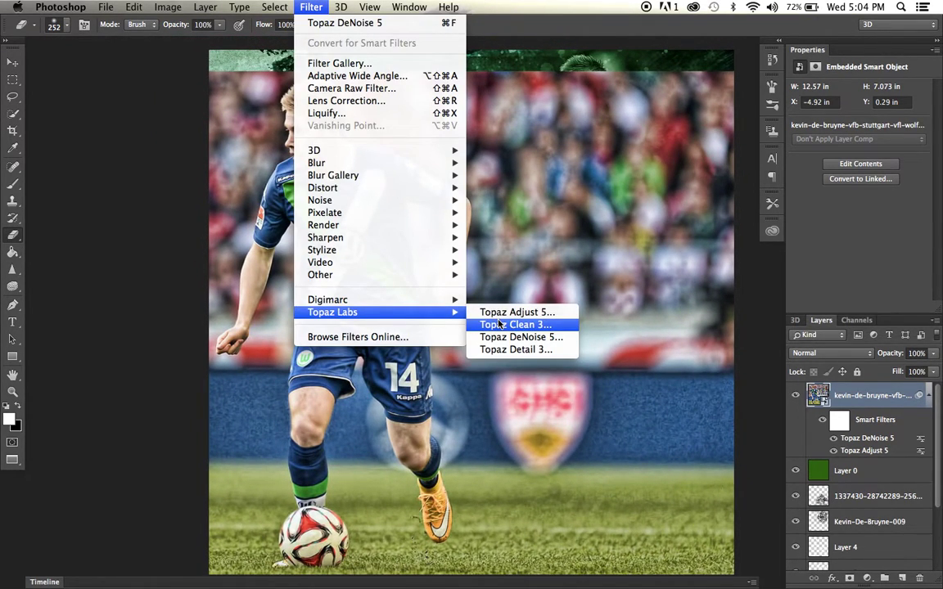
{"action": "left_click", "coordinate": [544, 326]}
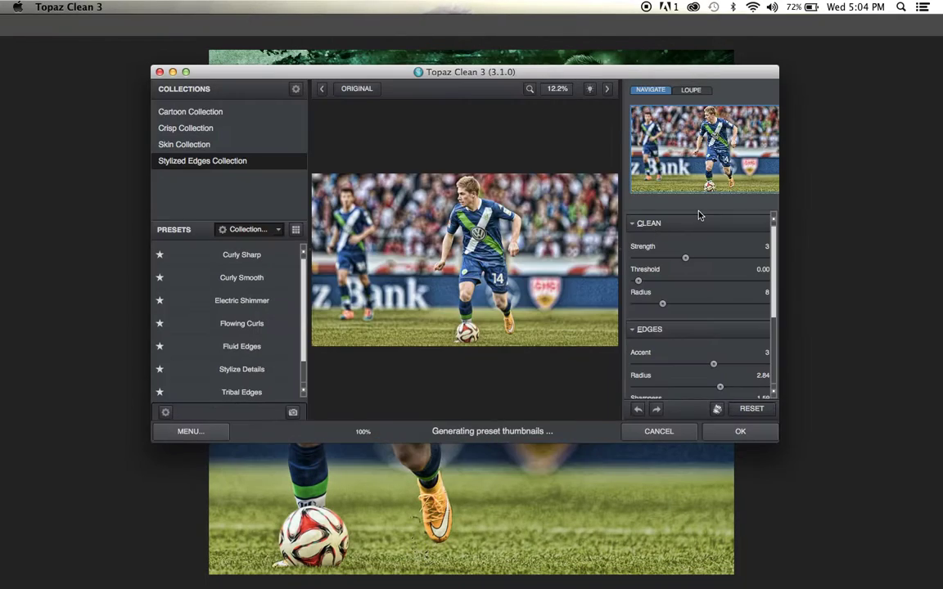
{"action": "left_click_drag", "start_coordinate": [710, 158], "coordinate": [747, 128]}
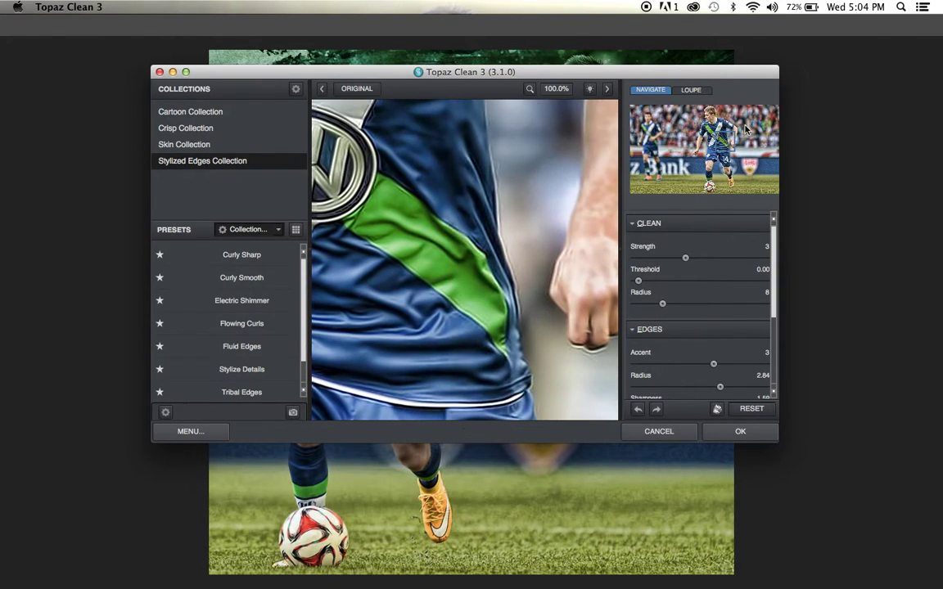
{"action": "left_click", "coordinate": [744, 434]}
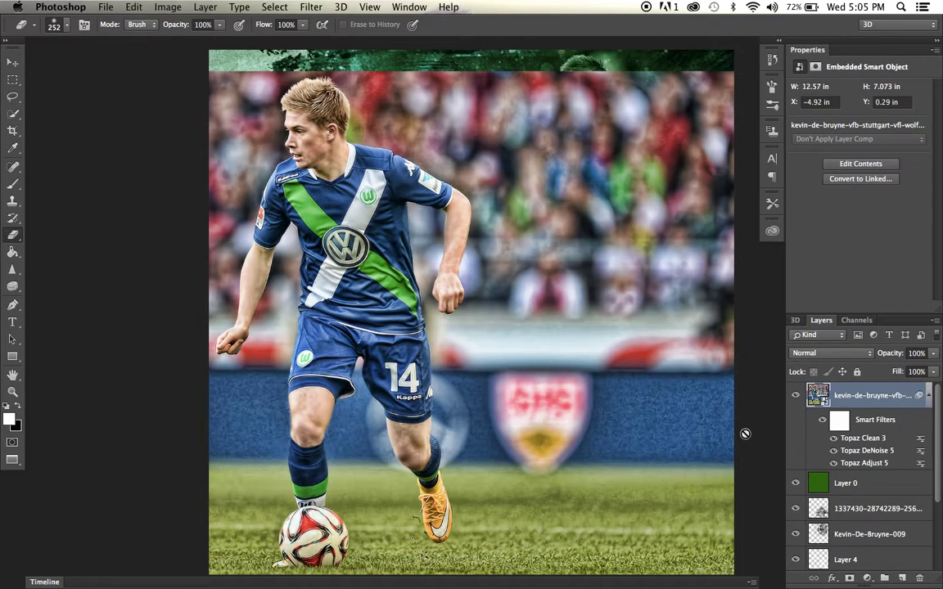
Add a layer mask to the photo and select the background around the player with the Quick Selection tool.
{"action": "scroll", "coordinate": [679, 411], "scroll_direction": "down", "scroll_amount": 3}
{"action": "scroll", "coordinate": [679, 411], "scroll_direction": "up", "scroll_amount": 2}
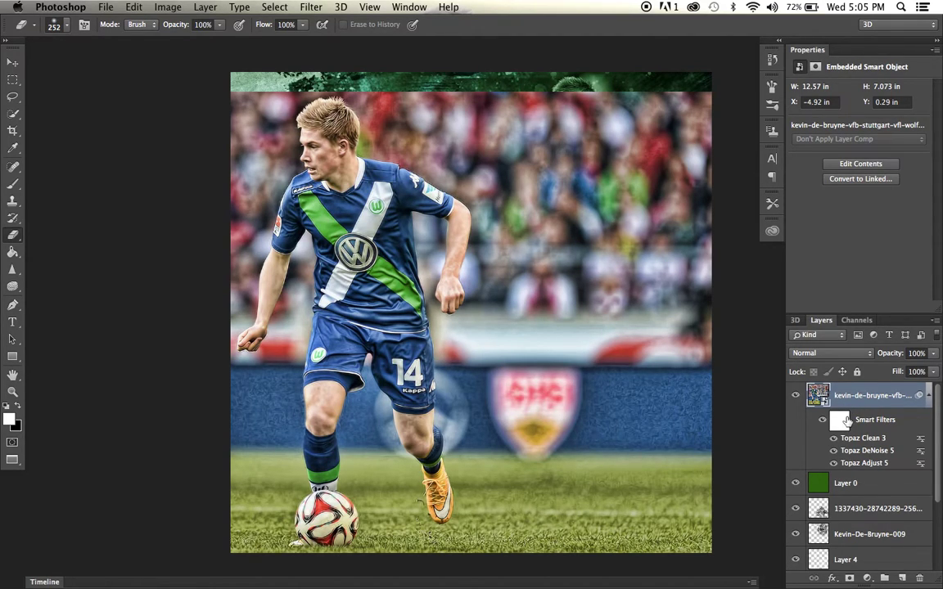
{"action": "left_click", "coordinate": [850, 578]}
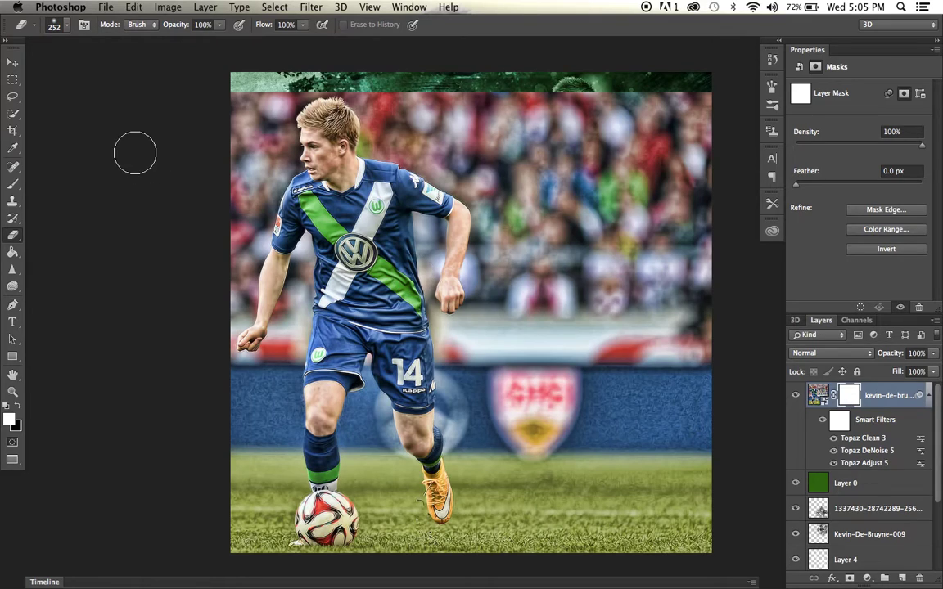
{"action": "left_click", "coordinate": [12, 114]}
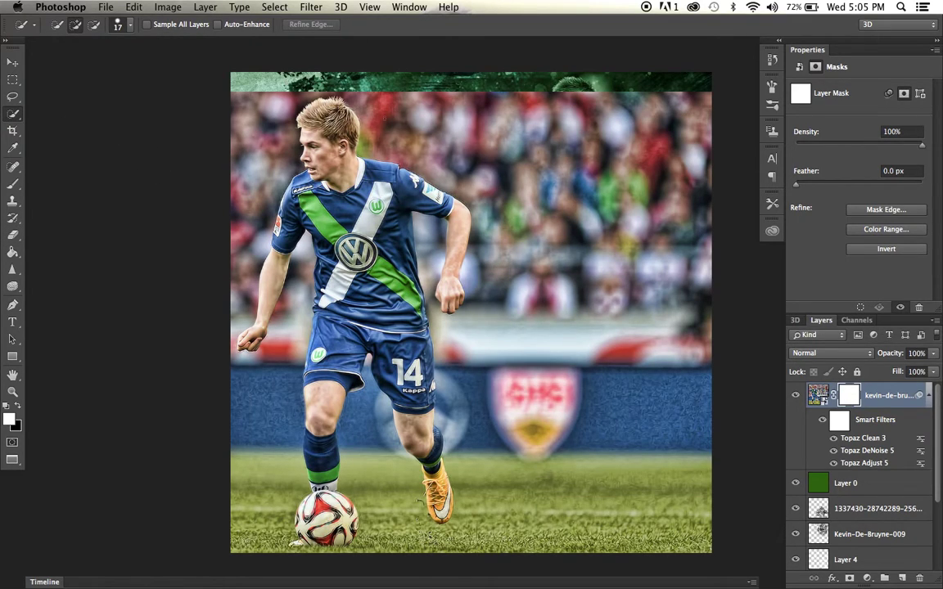
{"action": "mouse_move", "coordinate": [534, 127]}
{"action": "left_mouse_down"}
{"action": "mouse_move", "coordinate": [549, 149]}
{"action": "mouse_move", "coordinate": [548, 210]}
{"action": "mouse_move", "coordinate": [603, 329]}
{"action": "mouse_move", "coordinate": [607, 450]}
{"action": "left_mouse_up"}
{"action": "left_click_drag", "start_coordinate": [433, 539], "coordinate": [405, 531]}
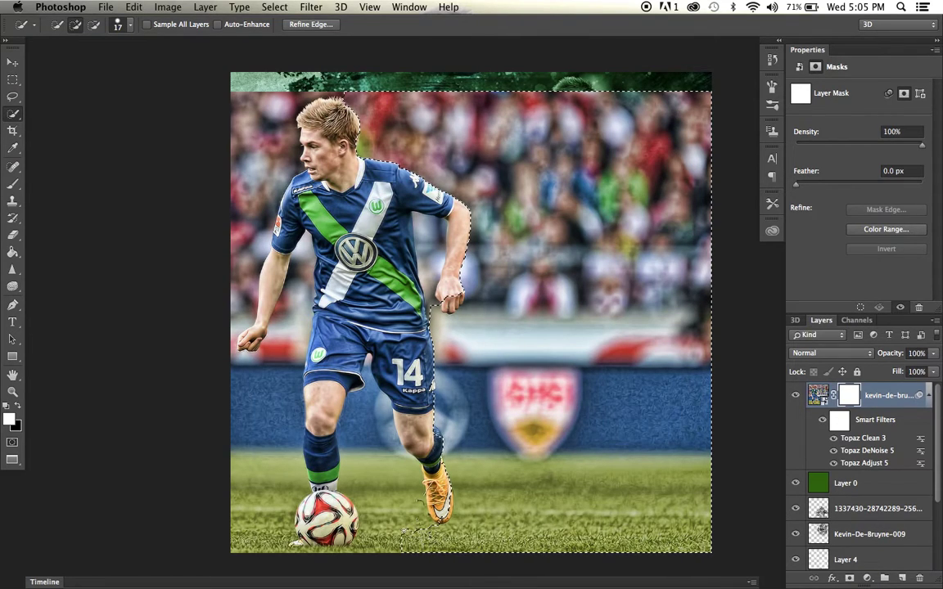
{"action": "left_click", "coordinate": [388, 467]}
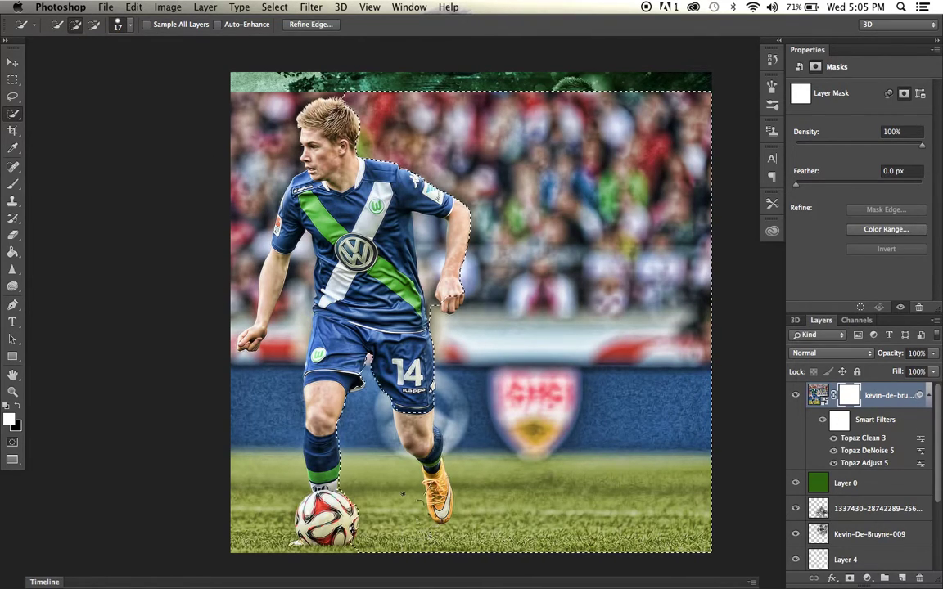
{"action": "left_click", "coordinate": [260, 519]}
{"action": "mouse_move", "coordinate": [260, 519]}
{"action": "left_mouse_down"}
{"action": "mouse_move", "coordinate": [250, 464]}
{"action": "mouse_move", "coordinate": [270, 409]}
{"action": "mouse_move", "coordinate": [246, 365]}
{"action": "mouse_move", "coordinate": [291, 326]}
{"action": "mouse_move", "coordinate": [262, 219]}
{"action": "left_mouse_up"}
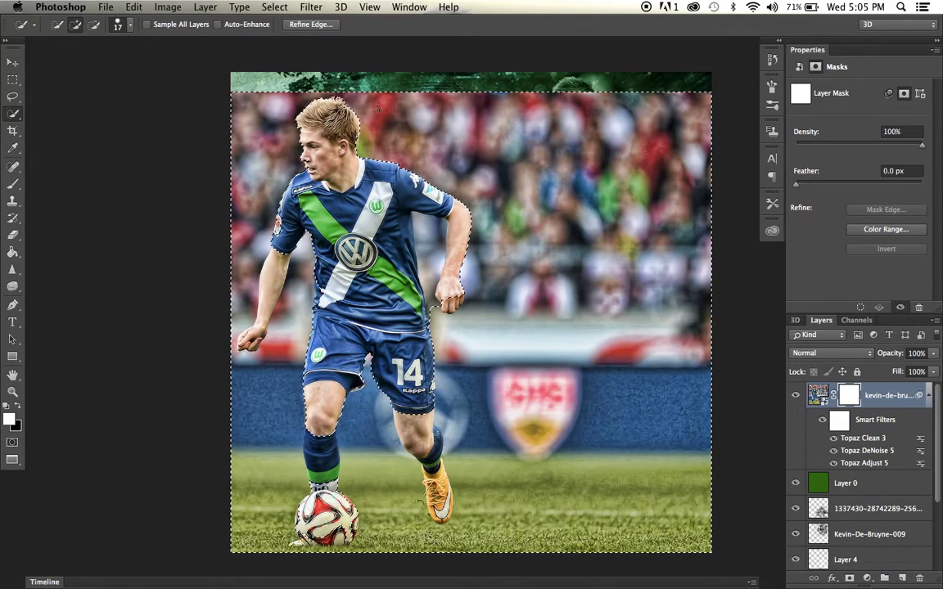
Subtract the player's trailing lower leg and orange boot from the background selection using a 95 px Quick Selection brush.
{"action": "key", "text": "super+plus"}
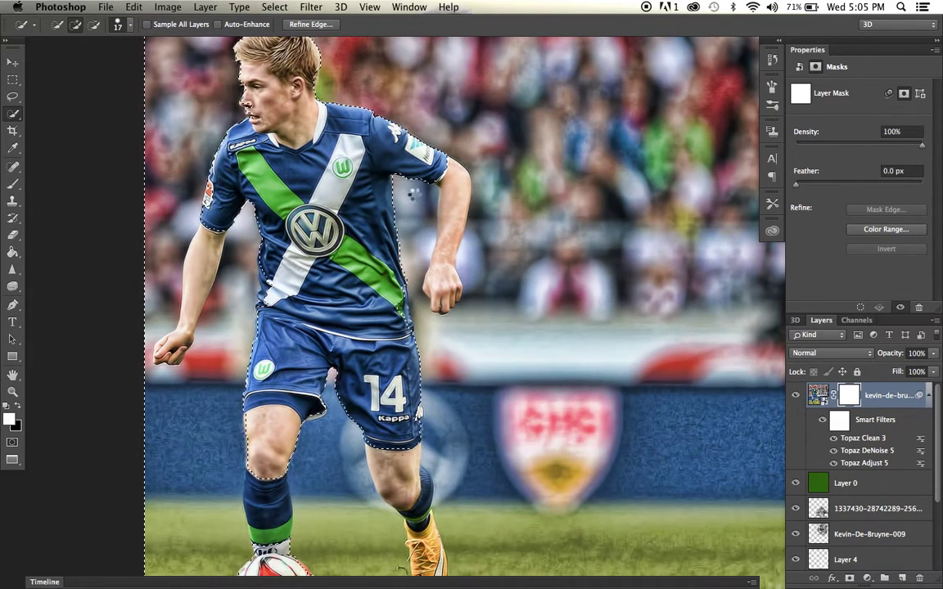
{"action": "key", "text": "super+plus"}
{"action": "key", "text": "super+plus"}
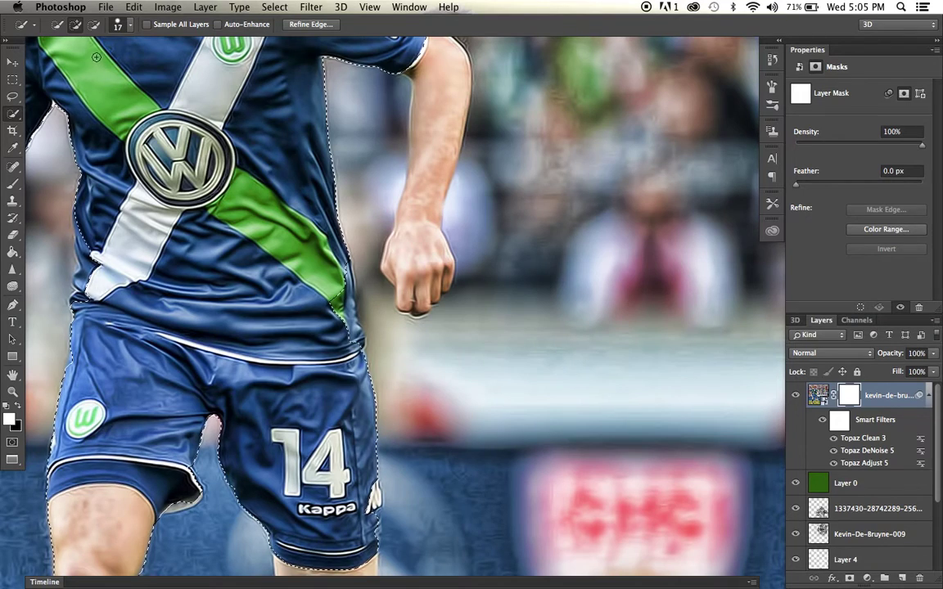
{"action": "left_click", "coordinate": [117, 26]}
{"action": "left_click", "coordinate": [118, 60]}
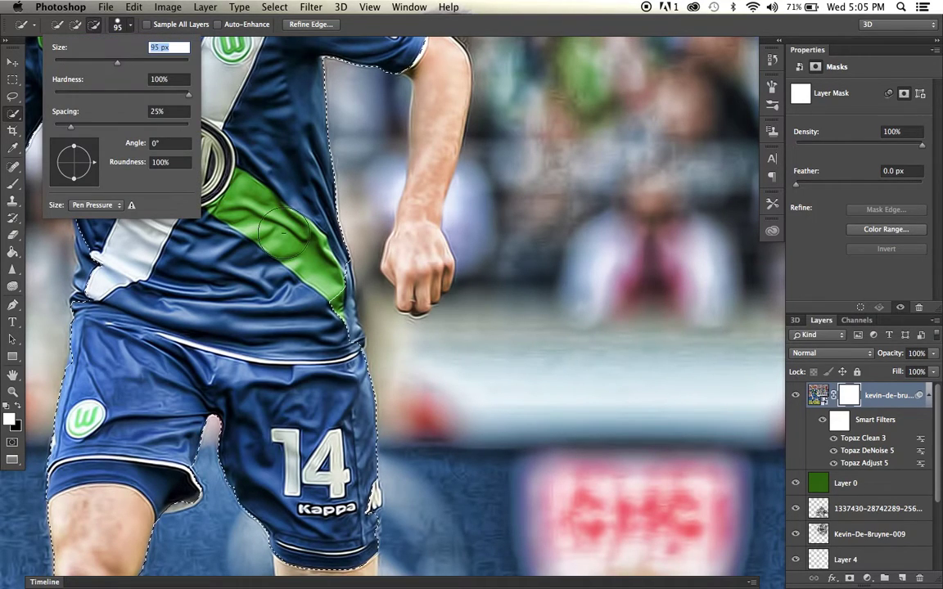
{"action": "key", "text": "Return"}
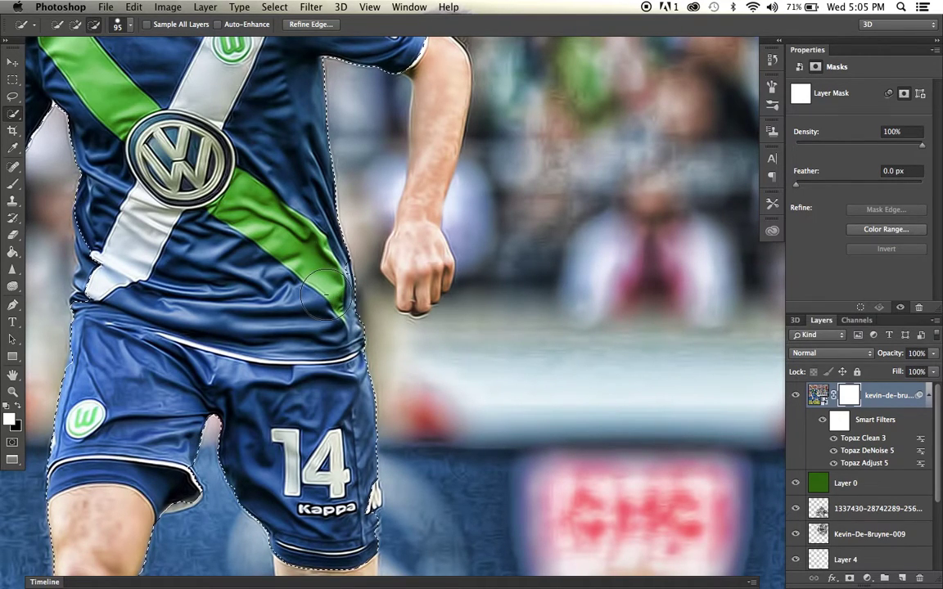
{"action": "scroll", "coordinate": [323, 328], "scroll_direction": "down", "scroll_amount": 5}
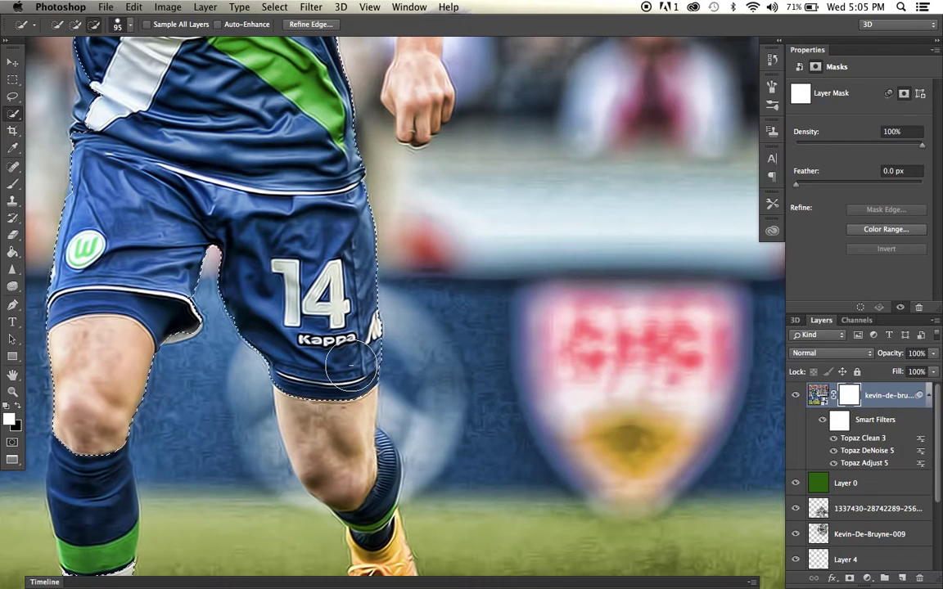
{"action": "mouse_move", "coordinate": [337, 382]}
{"action": "left_mouse_down"}
{"action": "mouse_move", "coordinate": [332, 419]}
{"action": "mouse_move", "coordinate": [361, 454]}
{"action": "left_mouse_up"}
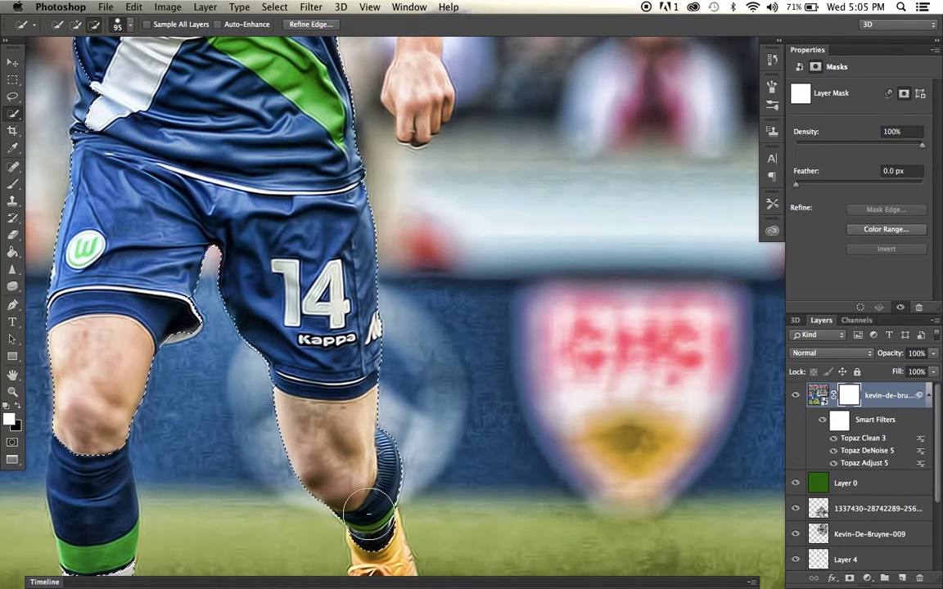
{"action": "scroll", "coordinate": [360, 491], "scroll_direction": "down", "scroll_amount": 5}
{"action": "mouse_move", "coordinate": [370, 442]}
{"action": "left_mouse_down"}
{"action": "mouse_move", "coordinate": [369, 466]}
{"action": "mouse_move", "coordinate": [393, 521]}
{"action": "left_mouse_up"}
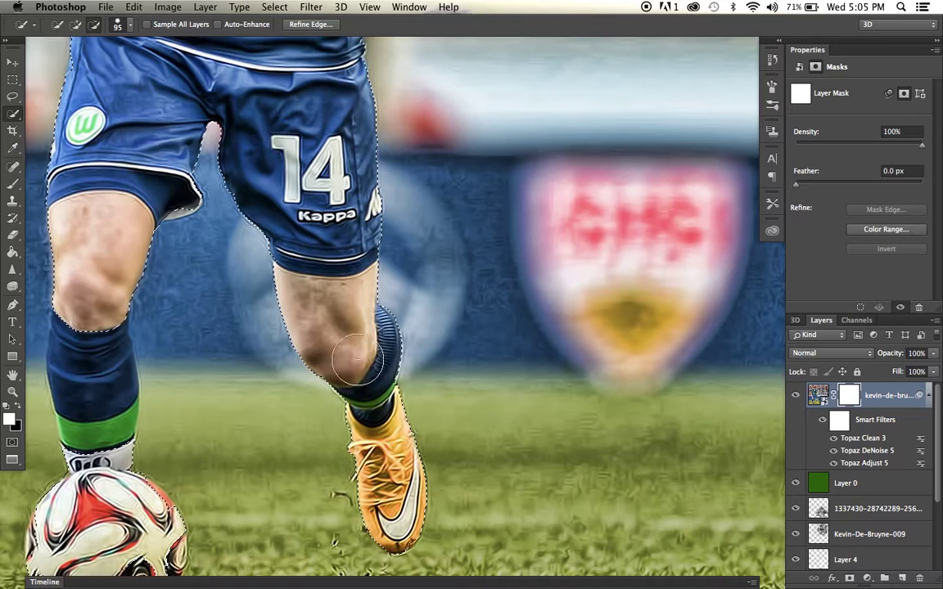
Subtract the sock of the leg beside the ball, and the ball itself, from the background selection.
{"action": "scroll", "coordinate": [342, 329], "scroll_direction": "left", "scroll_amount": 4}
{"action": "scroll", "coordinate": [342, 329], "scroll_direction": "up", "scroll_amount": 3}
{"action": "scroll", "coordinate": [342, 329], "scroll_direction": "left", "scroll_amount": 2}
{"action": "scroll", "coordinate": [342, 329], "scroll_direction": "up", "scroll_amount": 1}
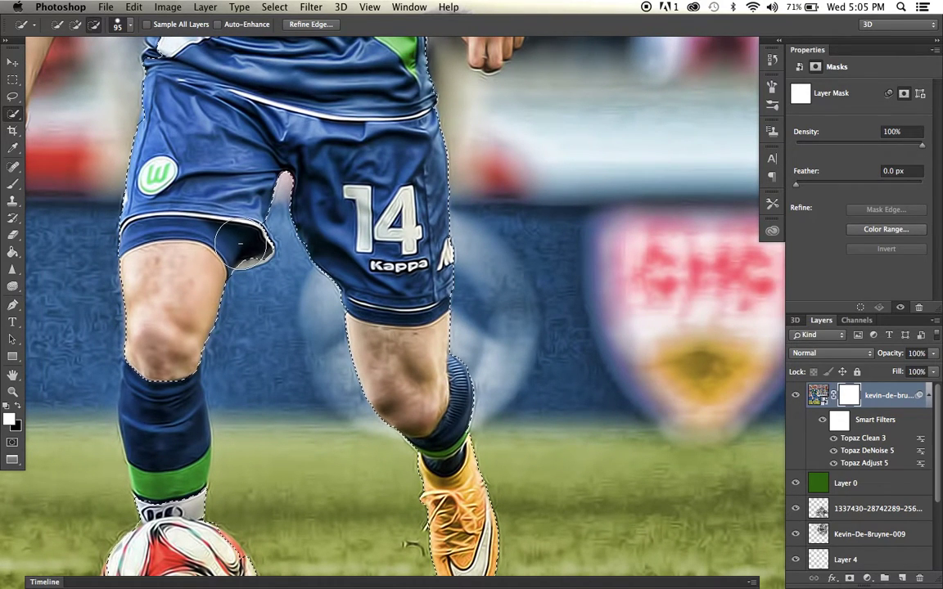
{"action": "scroll", "coordinate": [181, 266], "scroll_direction": "down", "scroll_amount": 8}
{"action": "scroll", "coordinate": [181, 266], "scroll_direction": "left", "scroll_amount": 1}
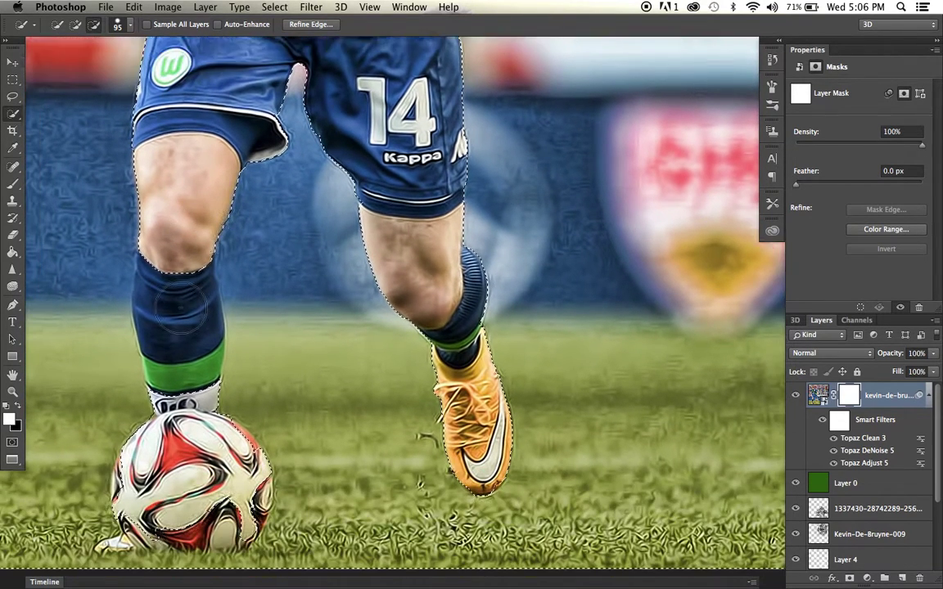
{"action": "left_click", "coordinate": [180, 276]}
{"action": "left_click", "coordinate": [177, 337]}
{"action": "left_click", "coordinate": [173, 348]}
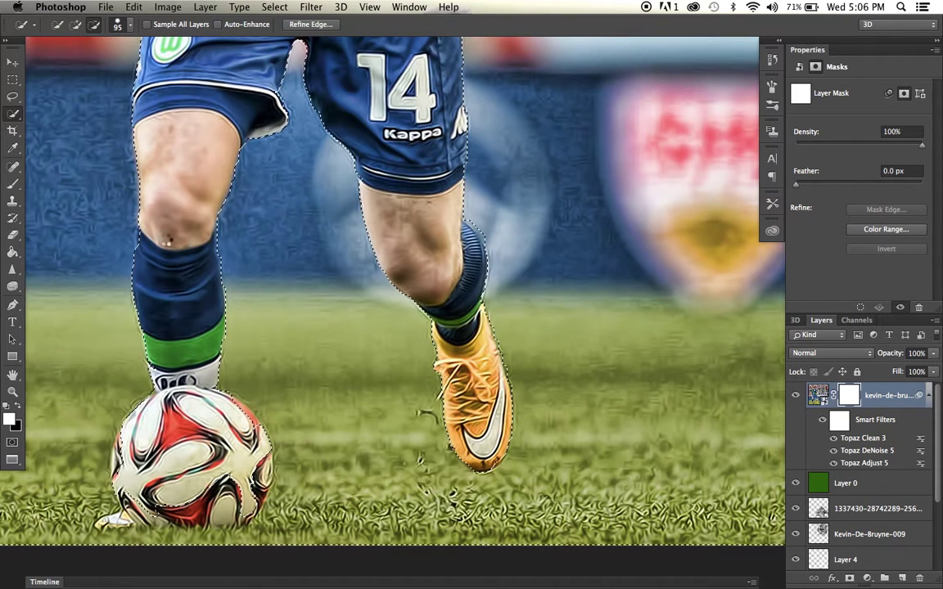
{"action": "scroll", "coordinate": [200, 366], "scroll_direction": "down", "scroll_amount": 3}
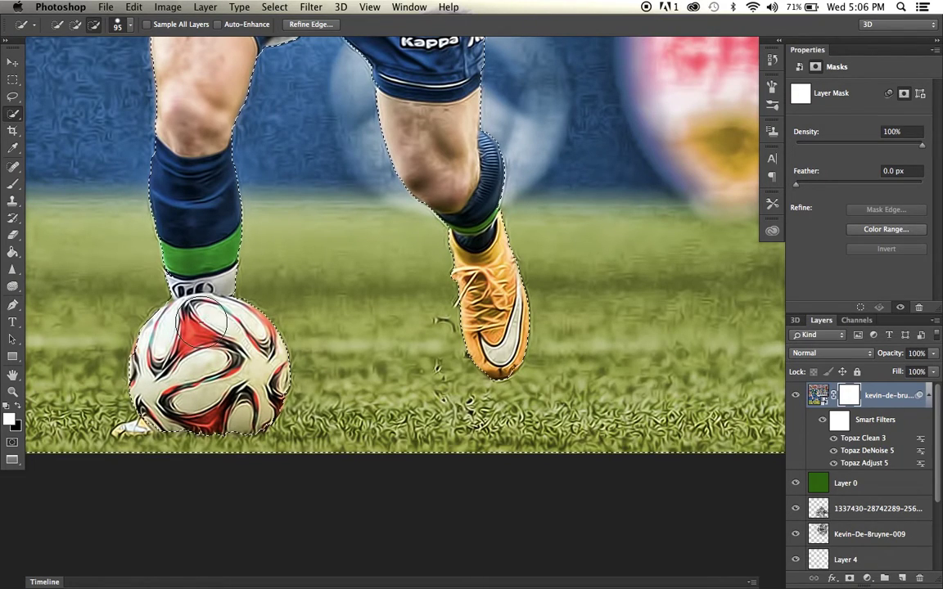
Reduce the Quick Selection brush to 48 px and subtract the badge and outer edge of the player's sleeve from the selection.
{"action": "scroll", "coordinate": [205, 299], "scroll_direction": "up", "scroll_amount": 15}
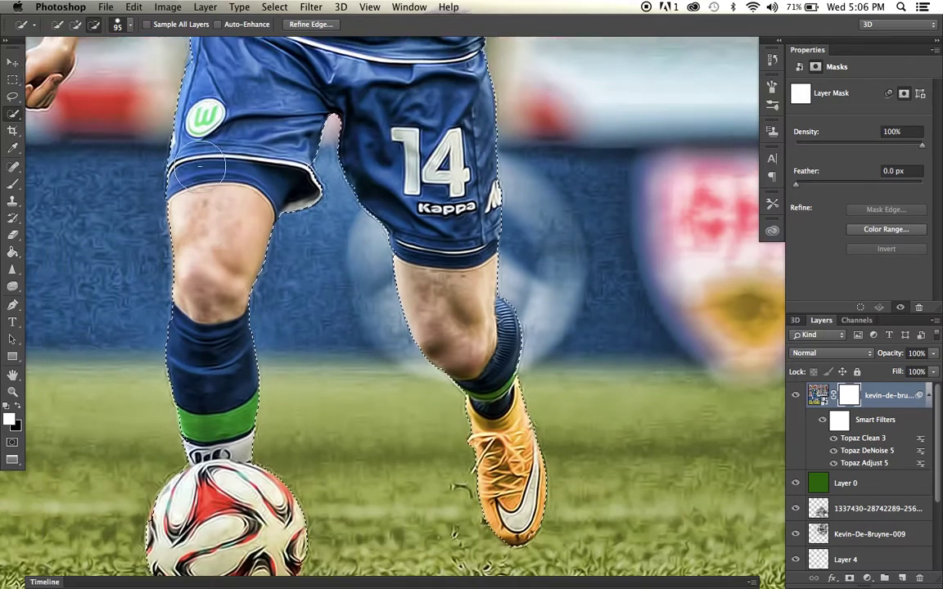
{"action": "scroll", "coordinate": [272, 232], "scroll_direction": "up", "scroll_amount": 2}
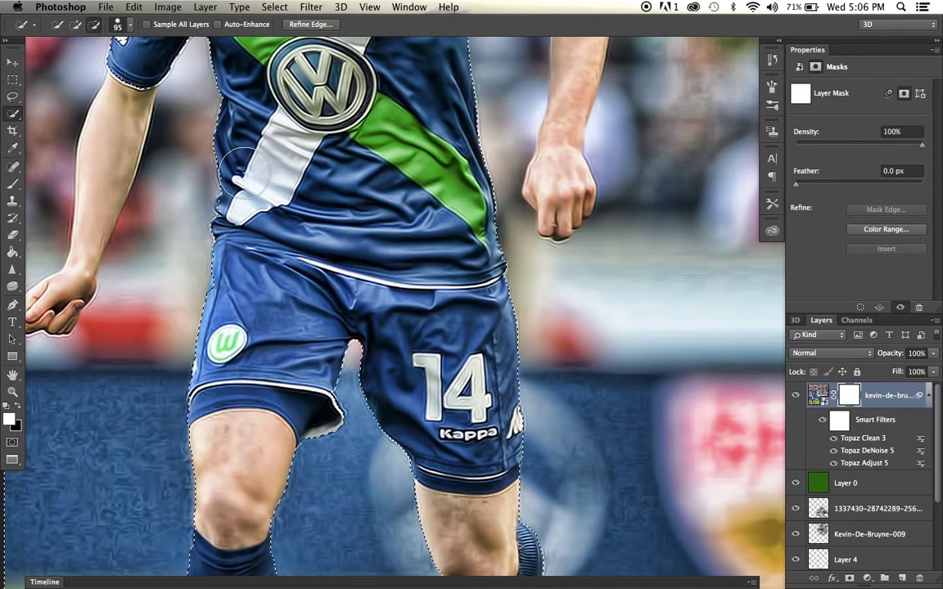
{"action": "scroll", "coordinate": [190, 146], "scroll_direction": "up", "scroll_amount": 3}
{"action": "scroll", "coordinate": [189, 146], "scroll_direction": "left", "scroll_amount": 2}
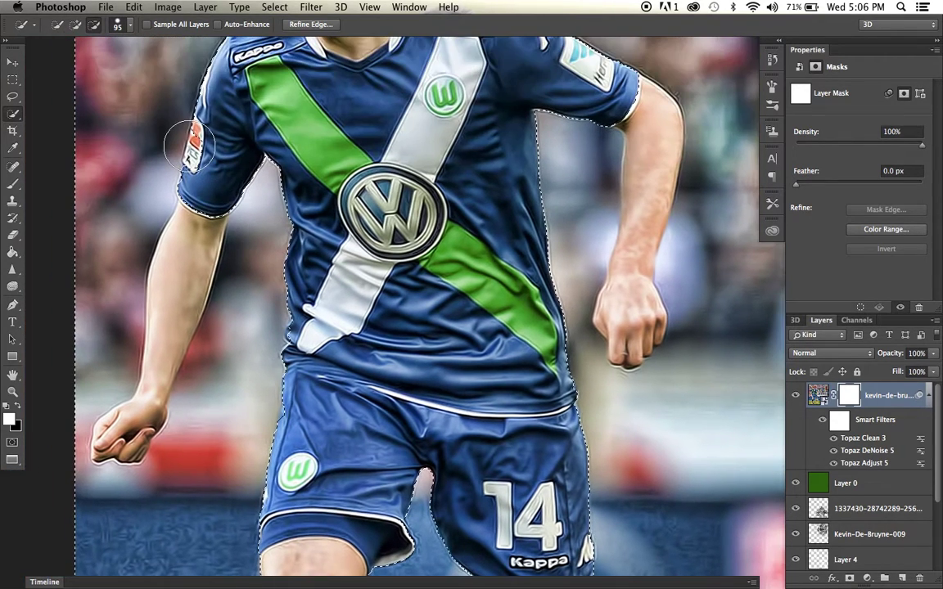
{"action": "left_click", "coordinate": [129, 24]}
{"action": "left_click_drag", "start_coordinate": [110, 62], "coordinate": [86, 66]}
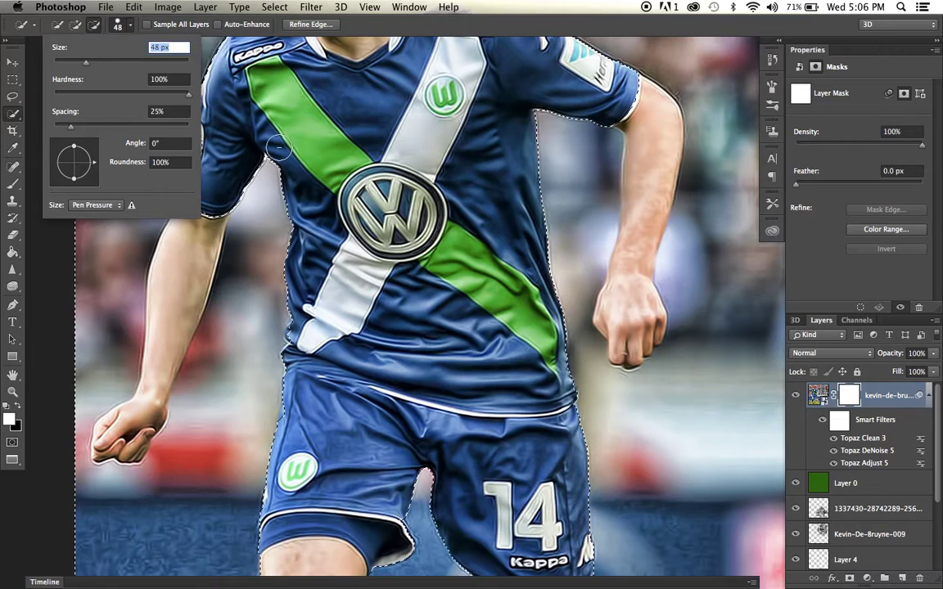
{"action": "scroll", "coordinate": [241, 133], "scroll_direction": "up", "scroll_amount": 3}
{"action": "key", "text": "super+plus"}
{"action": "scroll", "coordinate": [274, 147], "scroll_direction": "left", "scroll_amount": 3}
{"action": "scroll", "coordinate": [273, 147], "scroll_direction": "up", "scroll_amount": 2}
{"action": "left_click_drag", "start_coordinate": [233, 238], "coordinate": [214, 258]}
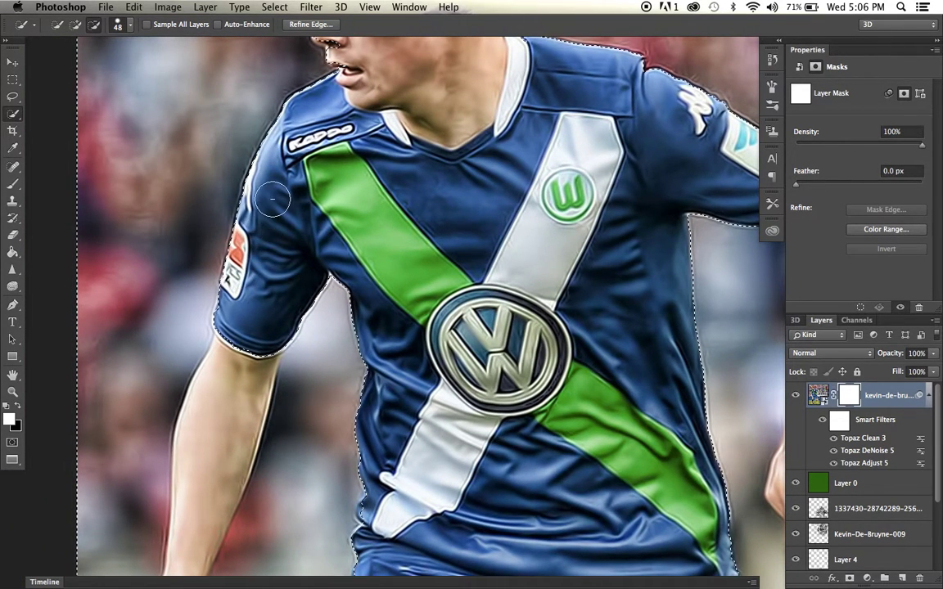
Reduce the Quick Selection brush to 19 px and subtract the edge of the player's nose and mouth from the background selection.
{"action": "scroll", "coordinate": [269, 194], "scroll_direction": "up", "scroll_amount": 3}
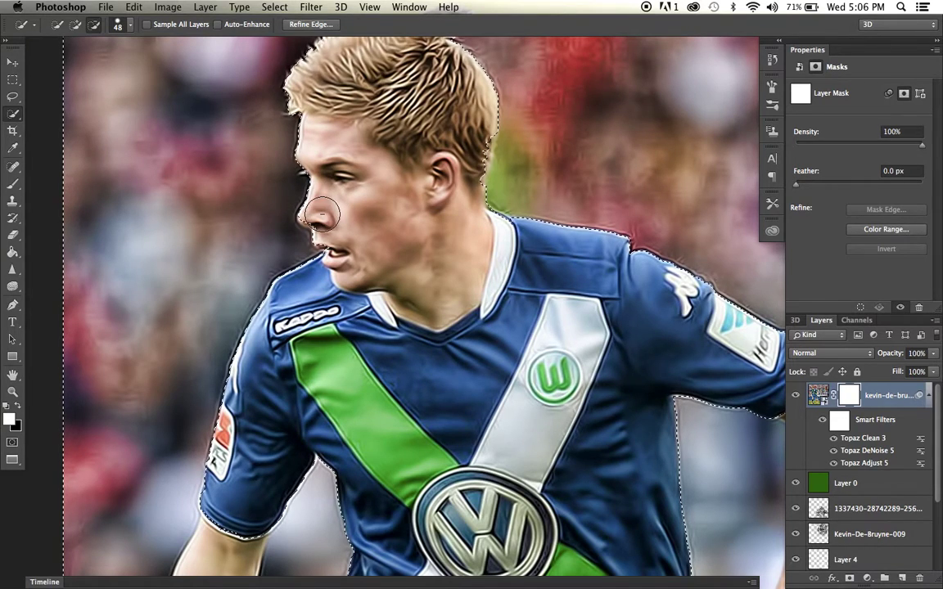
{"action": "left_click", "coordinate": [127, 27]}
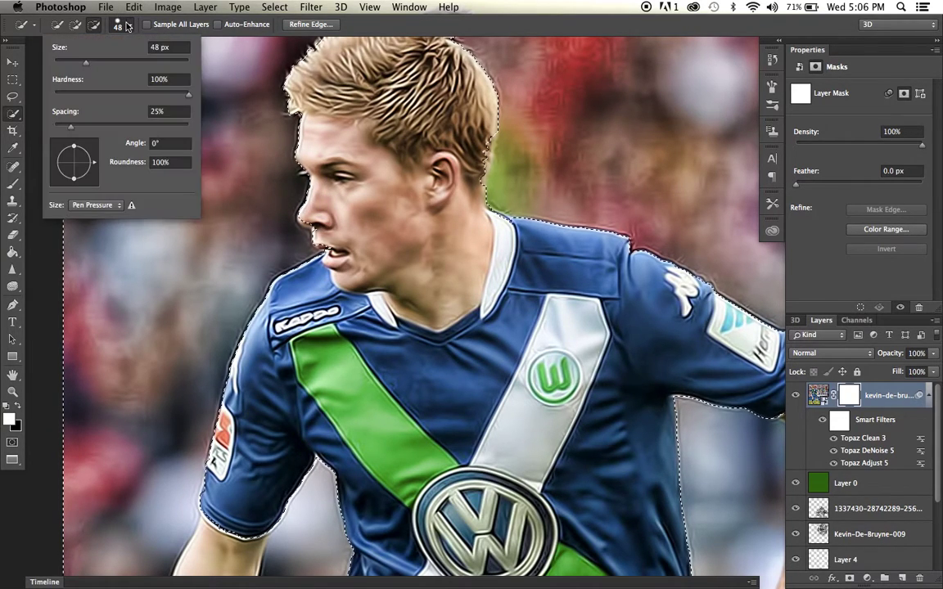
{"action": "left_click", "coordinate": [68, 61]}
{"action": "left_click", "coordinate": [306, 219]}
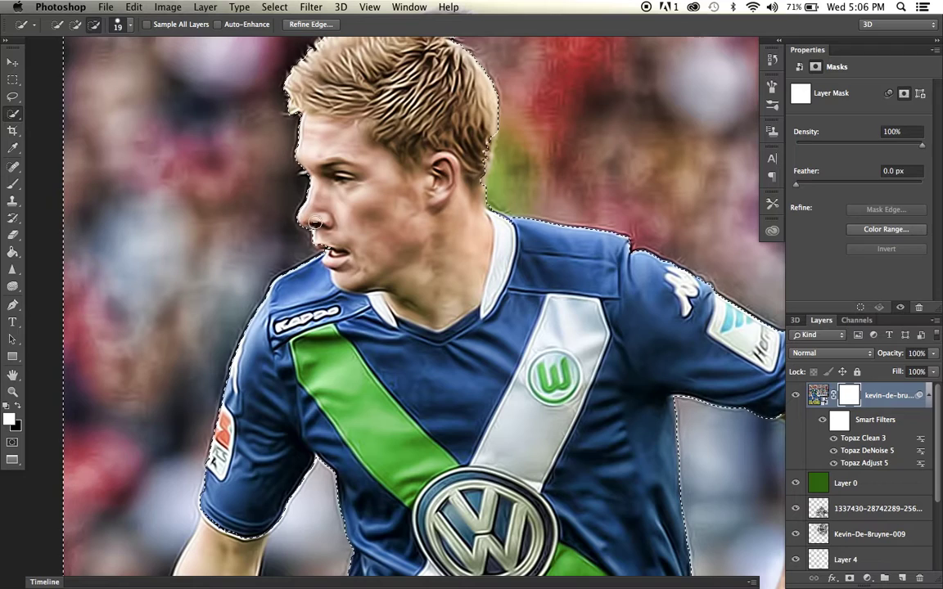
{"action": "scroll", "coordinate": [337, 124], "scroll_direction": "up", "scroll_amount": 3}
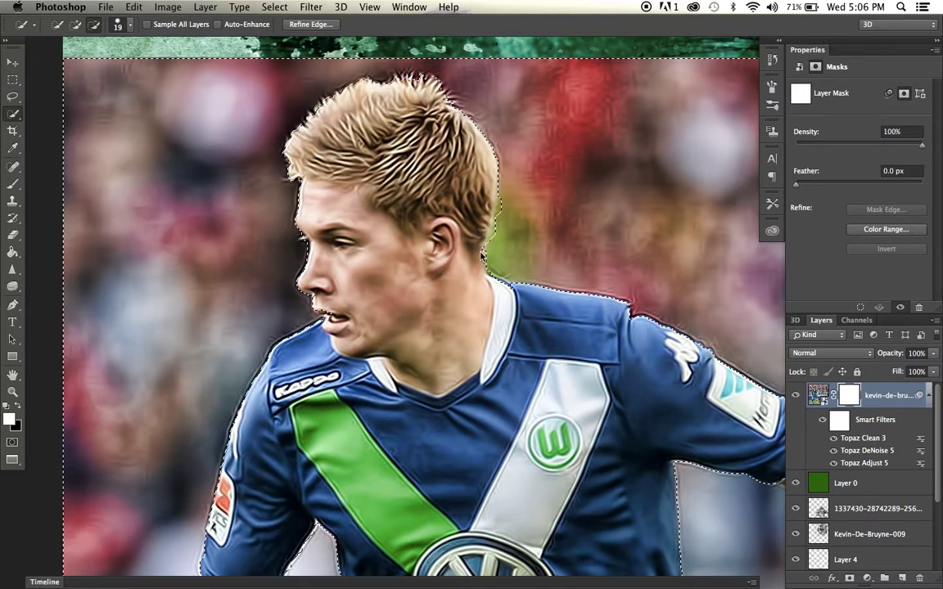
{"action": "scroll", "coordinate": [438, 296], "scroll_direction": "down", "scroll_amount": 3}
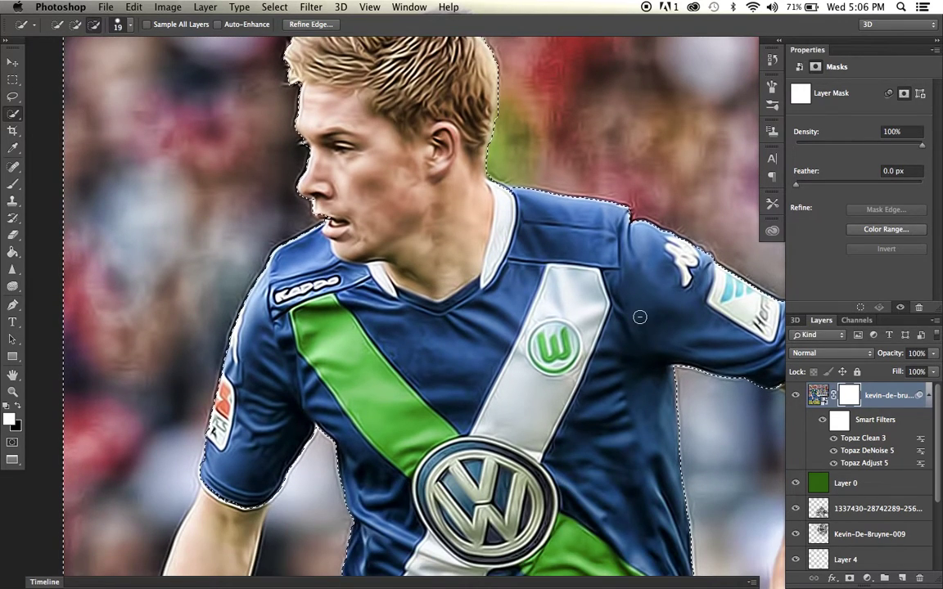
Subtract the bare forearm and fist of the player's bent, outstretched arm from the background selection.
{"action": "scroll", "coordinate": [638, 316], "scroll_direction": "right", "scroll_amount": 3}
{"action": "mouse_move", "coordinate": [659, 318]}
{"action": "left_mouse_down"}
{"action": "mouse_move", "coordinate": [669, 360]}
{"action": "mouse_move", "coordinate": [663, 479]}
{"action": "left_mouse_up"}
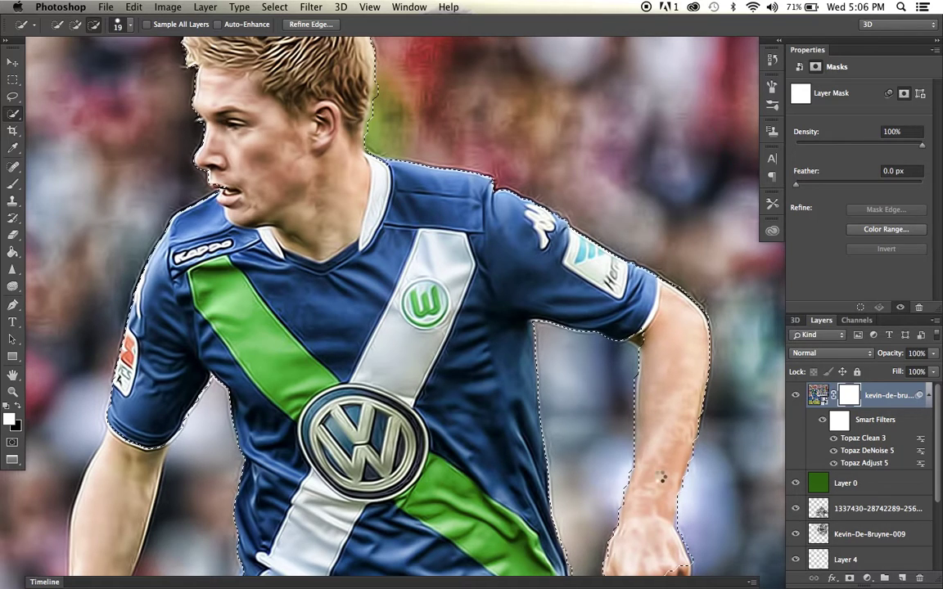
{"action": "scroll", "coordinate": [663, 480], "scroll_direction": "down", "scroll_amount": 5}
{"action": "left_click", "coordinate": [655, 421]}
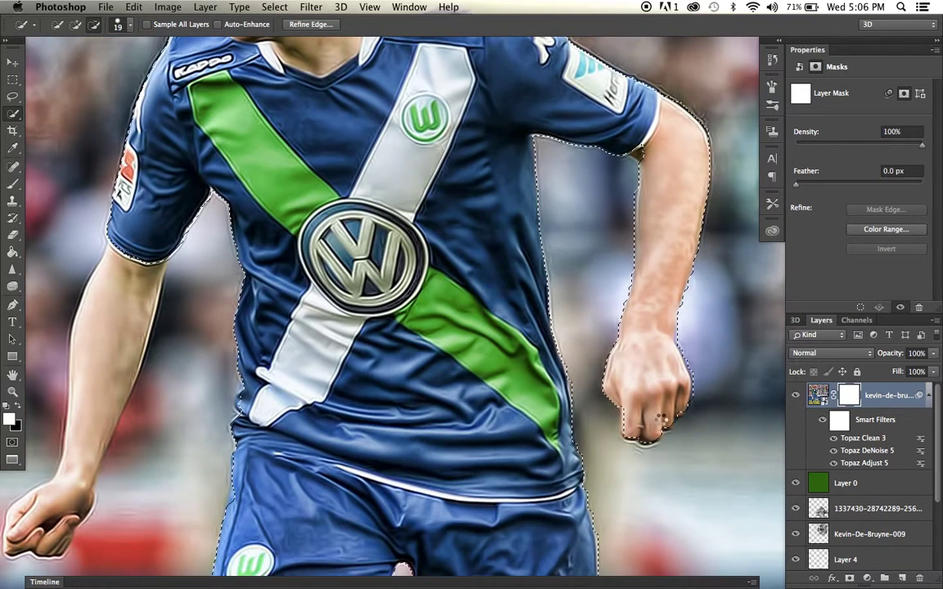
{"action": "scroll", "coordinate": [657, 367], "scroll_direction": "up", "scroll_amount": 3}
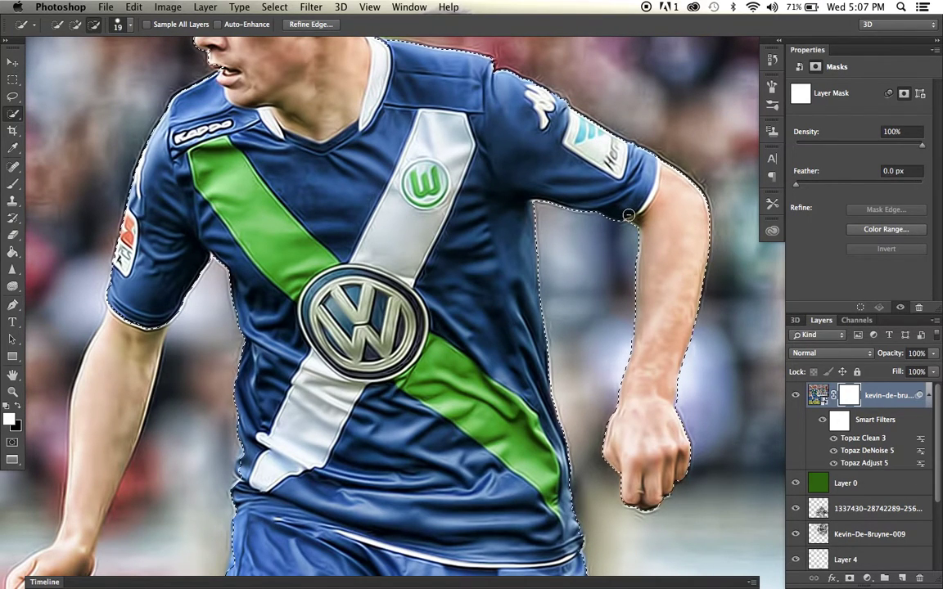
{"action": "scroll", "coordinate": [661, 268], "scroll_direction": "down", "scroll_amount": 2}
{"action": "scroll", "coordinate": [661, 268], "scroll_direction": "down", "scroll_amount": 5}
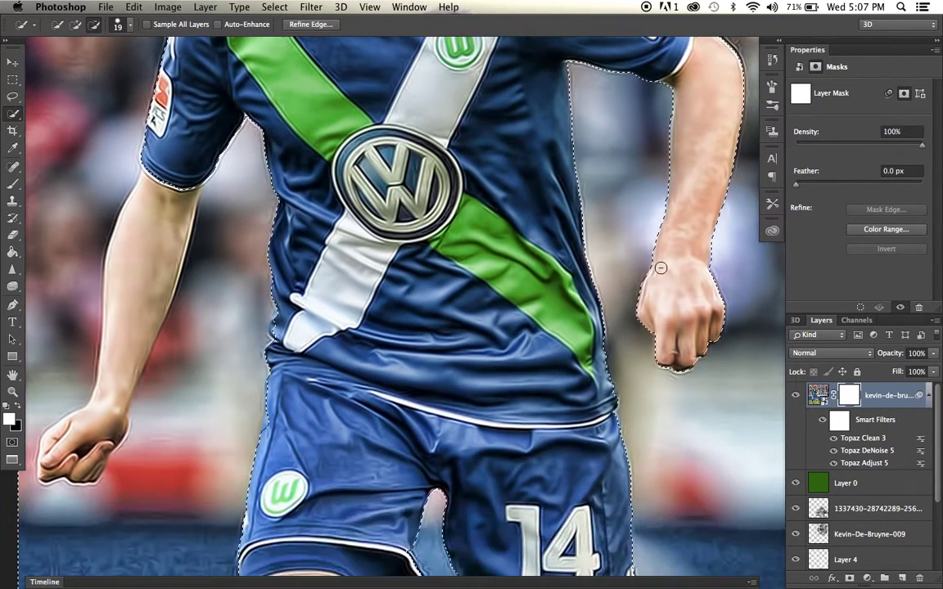
Subtract the other forearm and its clenched fist, on the side the player is facing, from the background selection.
{"action": "scroll", "coordinate": [660, 268], "scroll_direction": "left", "scroll_amount": 2}
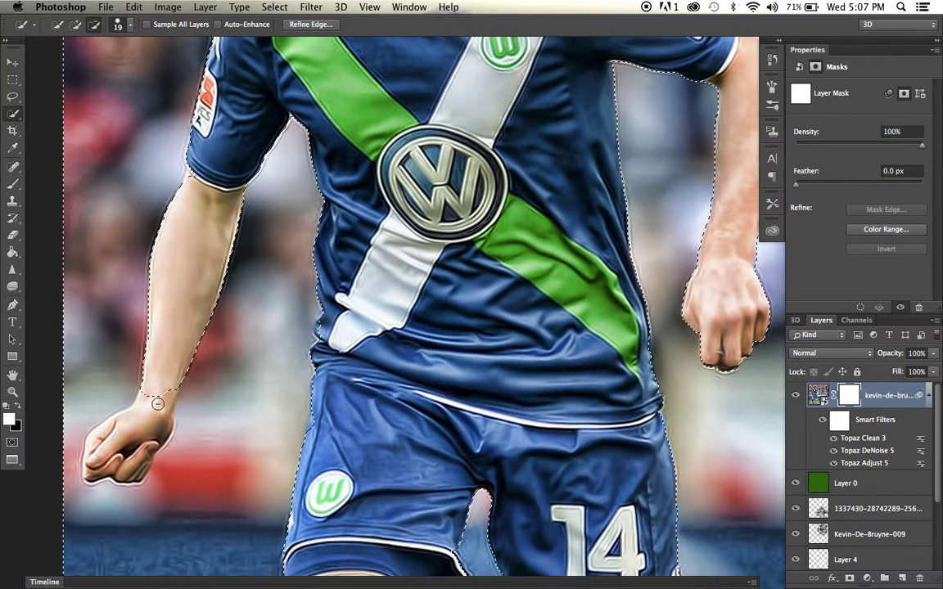
{"action": "mouse_move", "coordinate": [154, 406]}
{"action": "left_mouse_down"}
{"action": "mouse_move", "coordinate": [133, 440]}
{"action": "mouse_move", "coordinate": [134, 463]}
{"action": "mouse_move", "coordinate": [98, 460]}
{"action": "mouse_move", "coordinate": [90, 472]}
{"action": "mouse_move", "coordinate": [93, 447]}
{"action": "left_mouse_up"}
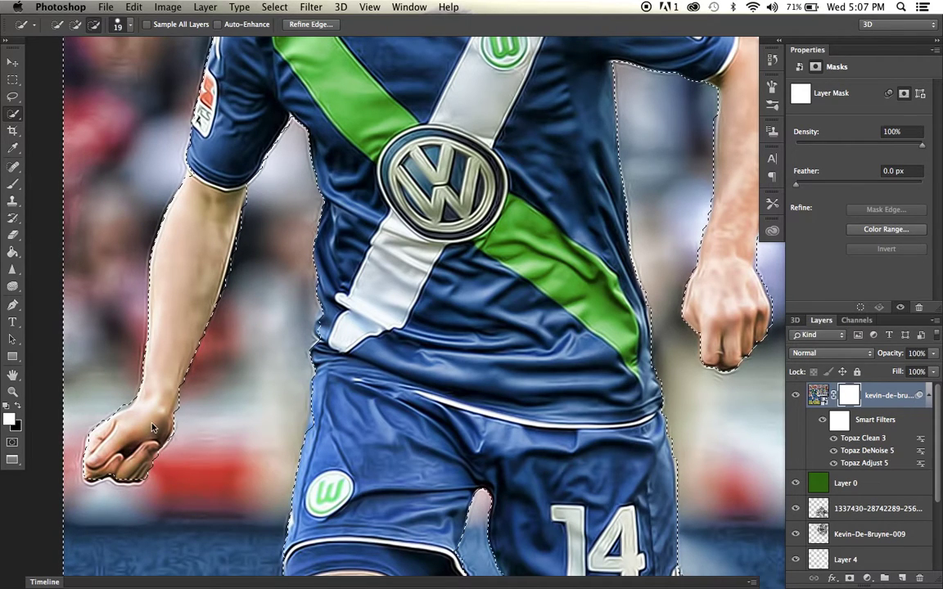
{"action": "scroll", "coordinate": [199, 229], "scroll_direction": "up", "scroll_amount": 5}
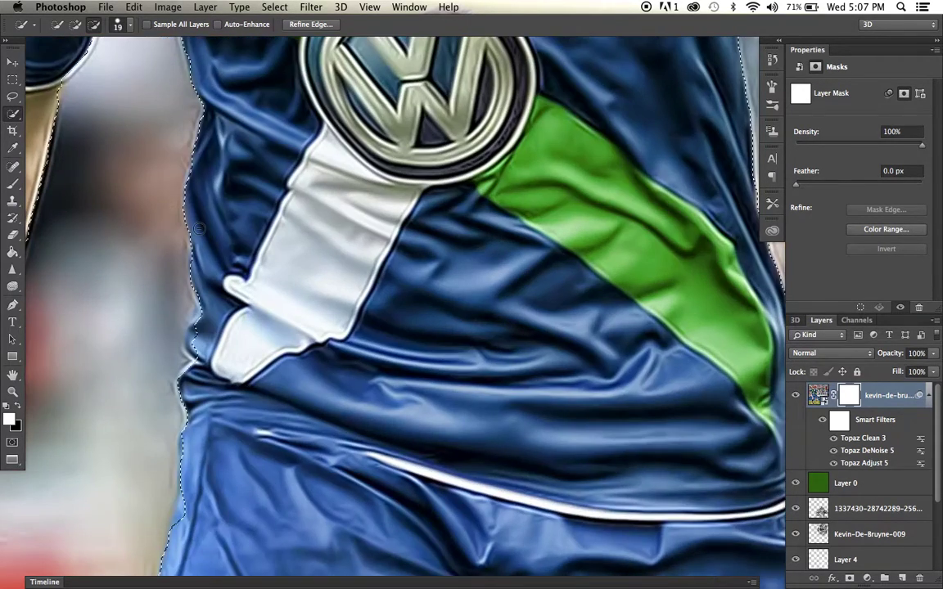
{"action": "scroll", "coordinate": [263, 222], "scroll_direction": "down", "scroll_amount": 5}
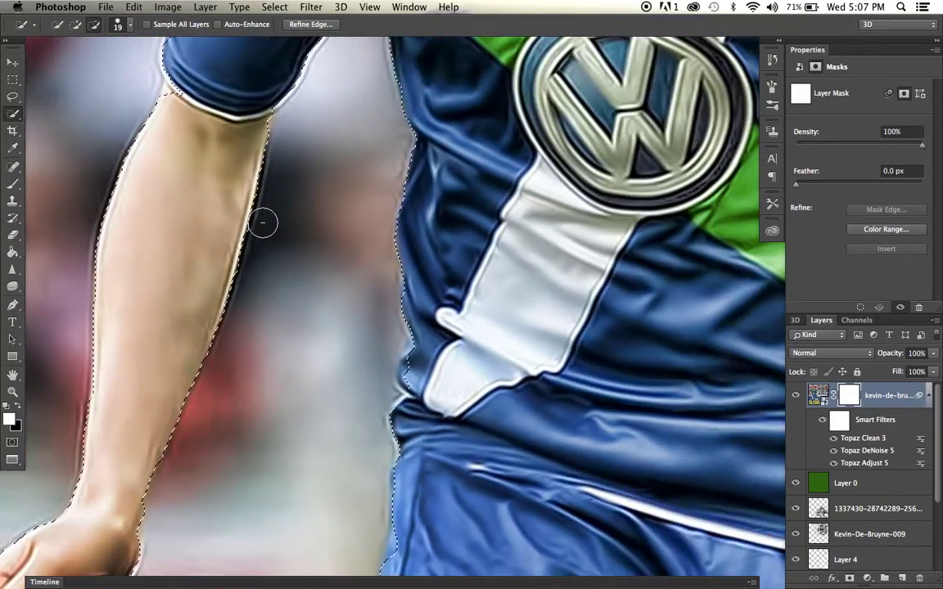
Hide the photo's background by filling the selected area of the layer mask with black, and deselect.
{"action": "scroll", "coordinate": [263, 222], "scroll_direction": "down", "scroll_amount": 10}
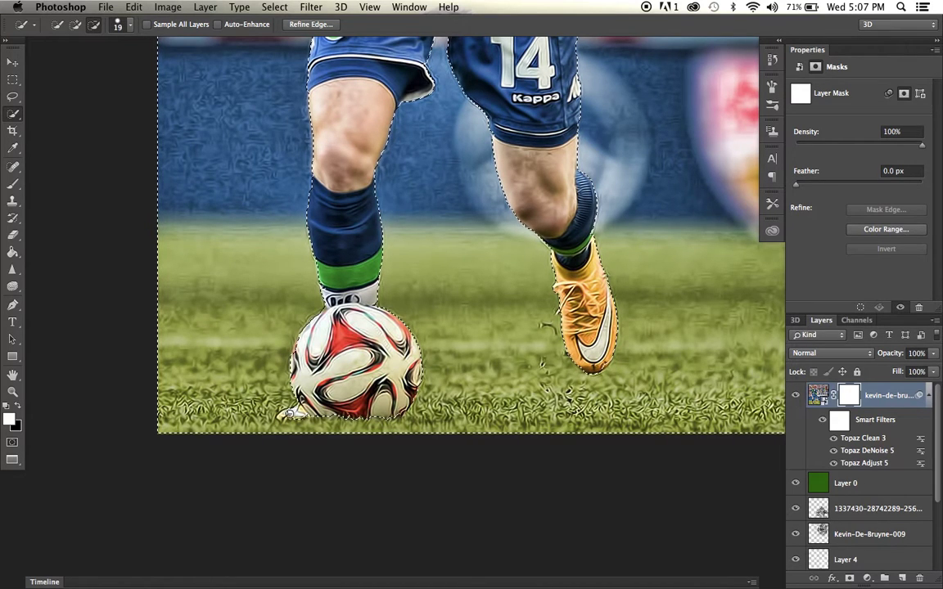
{"action": "scroll", "coordinate": [464, 378], "scroll_direction": "up", "scroll_amount": 10}
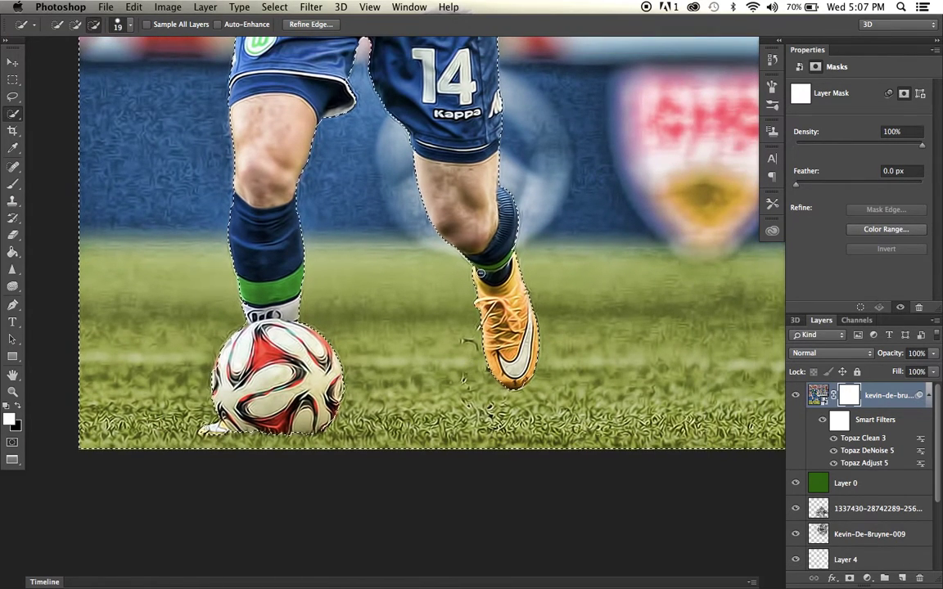
{"action": "scroll", "coordinate": [480, 274], "scroll_direction": "down", "scroll_amount": 2}
{"action": "scroll", "coordinate": [480, 274], "scroll_direction": "left", "scroll_amount": 2}
{"action": "key", "text": "super+minus"}
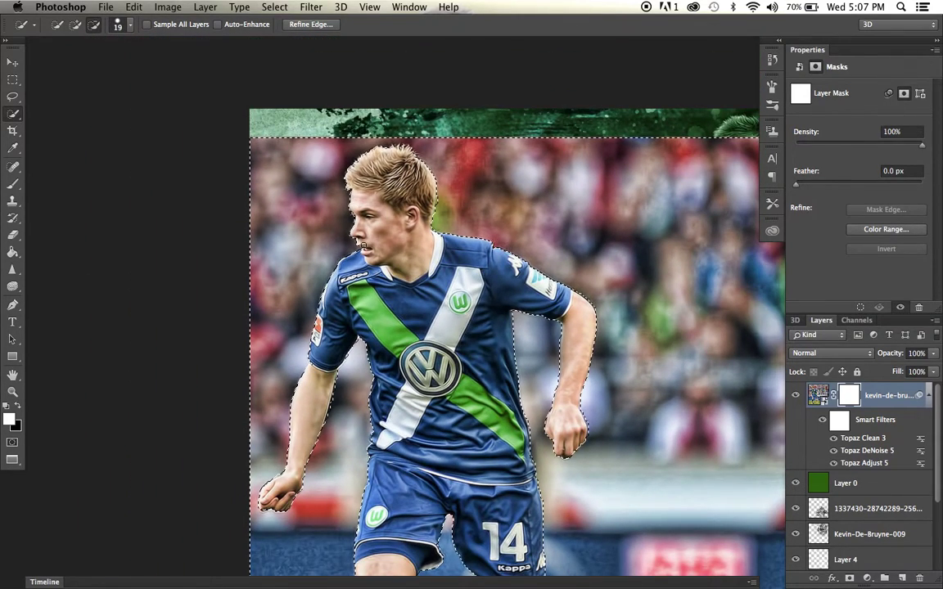
{"action": "key", "text": "super+BackSpace"}
{"action": "key", "text": "super+d"}
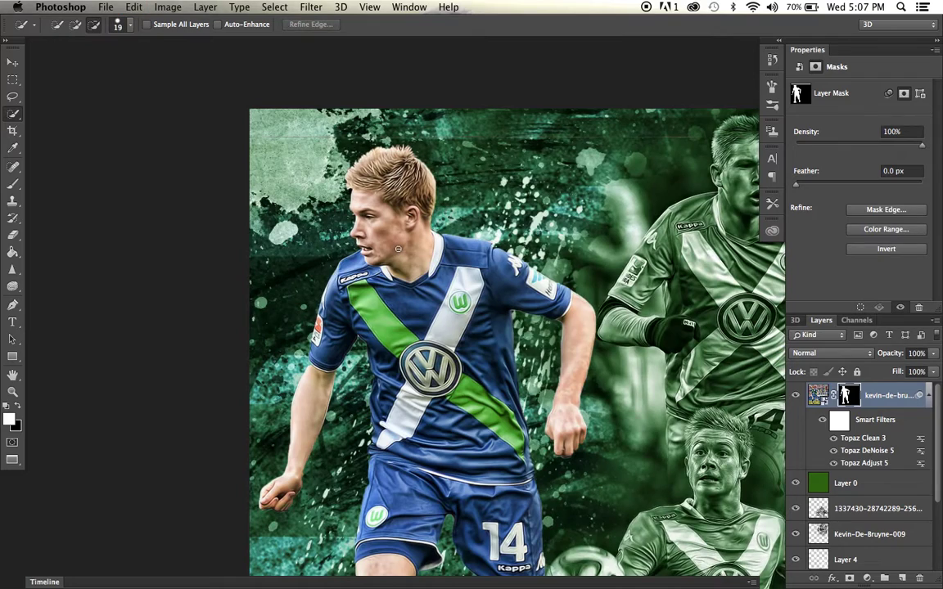
{"action": "key", "text": "super+minus"}
{"action": "key", "text": "super+minus"}
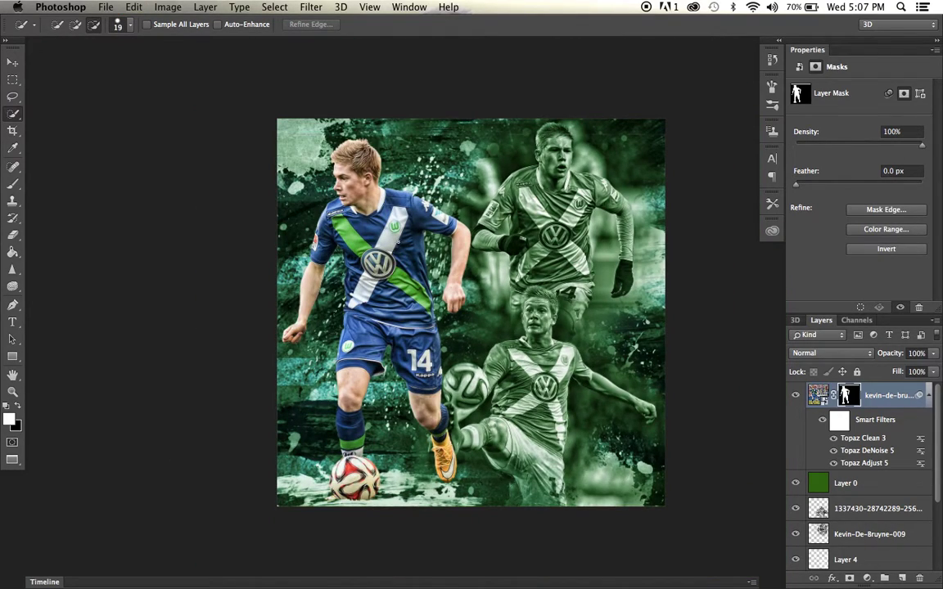
{"action": "key", "text": "super+plus"}
{"action": "key", "text": "super+plus"}
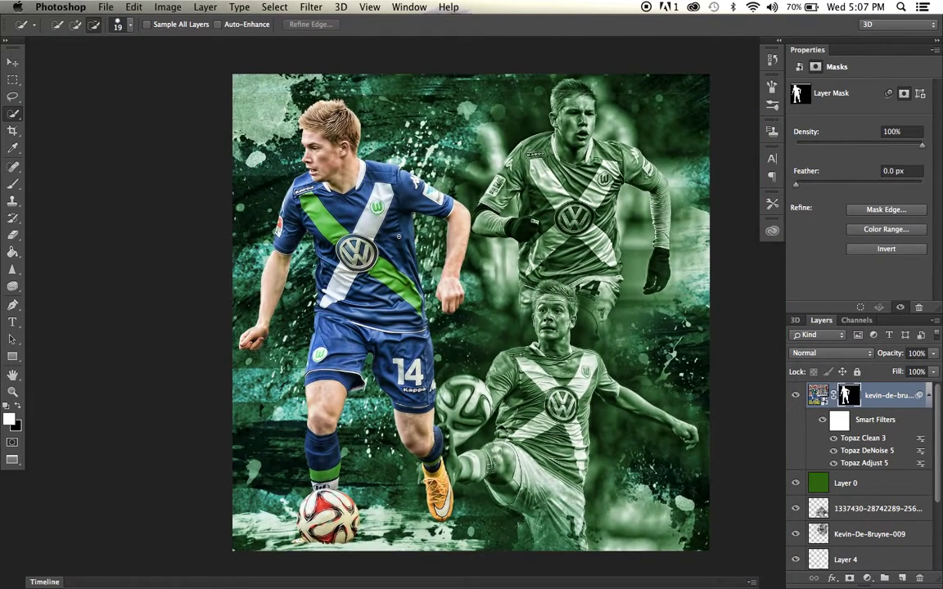
Shift the cut-out player toward the canvas's left edge and erase the exposed photo strip along the right edge with a hard 508 px eraser.
{"action": "left_click", "coordinate": [12, 62]}
{"action": "left_click_drag", "start_coordinate": [246, 114], "coordinate": [234, 115]}
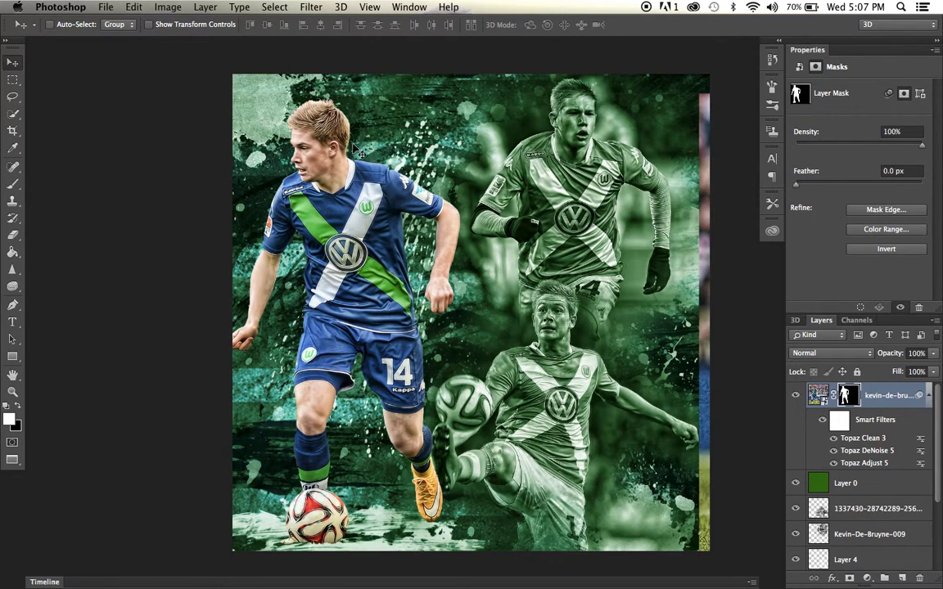
{"action": "mouse_move", "coordinate": [357, 152]}
{"action": "left_mouse_down"}
{"action": "mouse_move", "coordinate": [376, 151]}
{"action": "mouse_move", "coordinate": [362, 154]}
{"action": "left_mouse_up"}
{"action": "left_click_drag", "start_coordinate": [302, 250], "coordinate": [267, 247]}
{"action": "left_click", "coordinate": [14, 233]}
{"action": "left_click", "coordinate": [59, 24]}
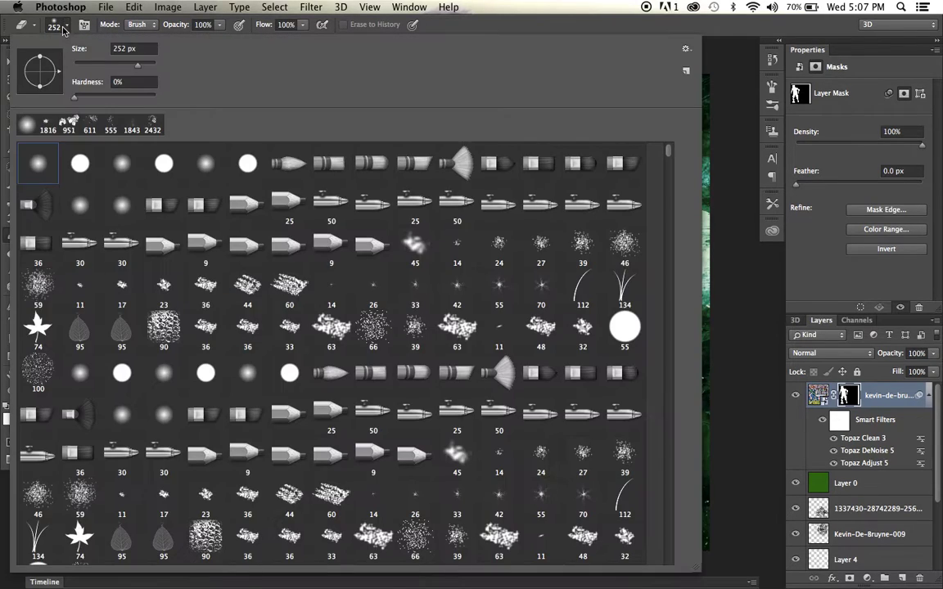
{"action": "left_click_drag", "start_coordinate": [146, 69], "coordinate": [150, 68]}
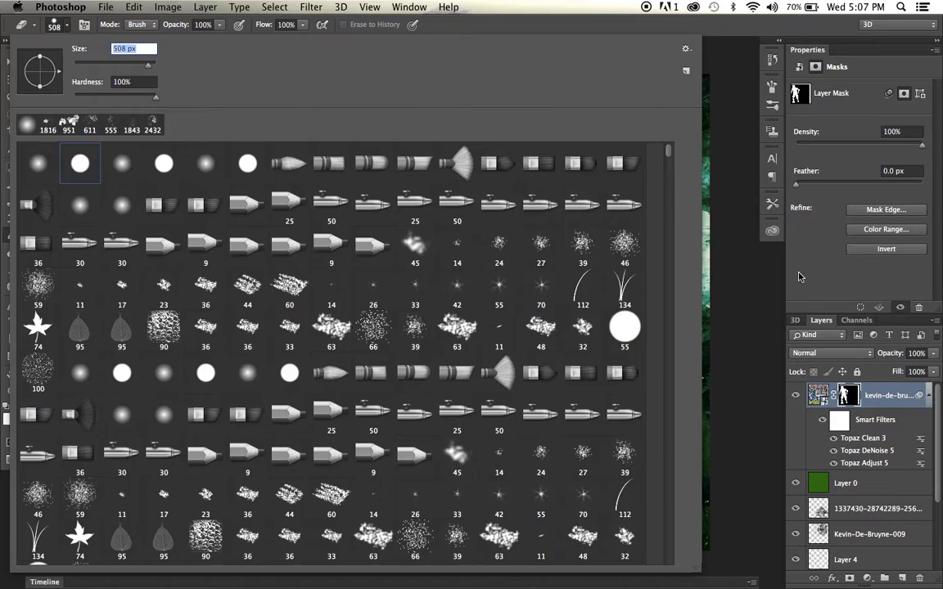
{"action": "left_click", "coordinate": [744, 276]}
{"action": "mouse_move", "coordinate": [706, 278]}
{"action": "left_mouse_down"}
{"action": "mouse_move", "coordinate": [708, 537]}
{"action": "mouse_move", "coordinate": [666, 511]}
{"action": "left_mouse_up"}
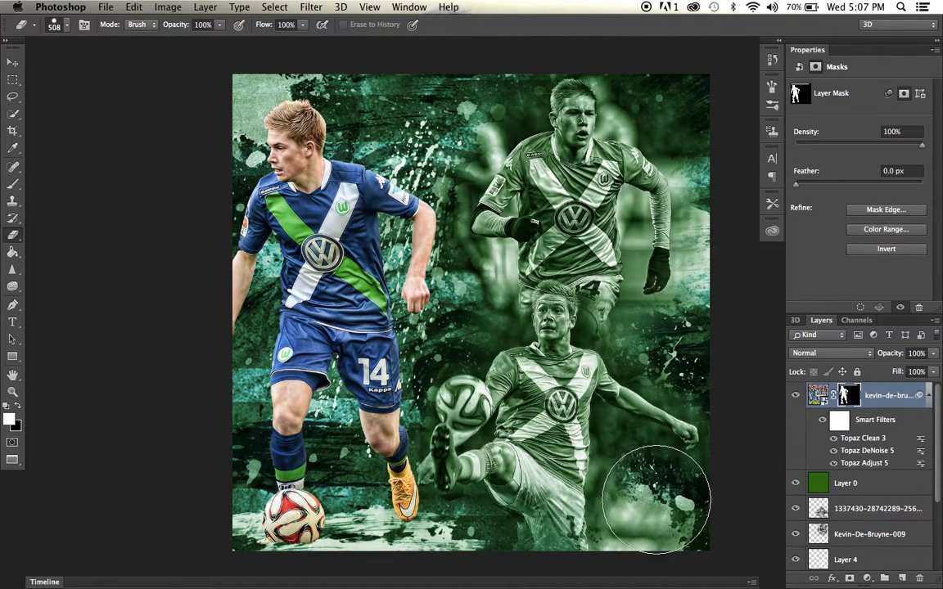
Move the cut-out player to the right and erase the leftover photo strip exposed along the canvas's left edge.
{"action": "left_click", "coordinate": [13, 62]}
{"action": "left_click_drag", "start_coordinate": [307, 182], "coordinate": [415, 181]}
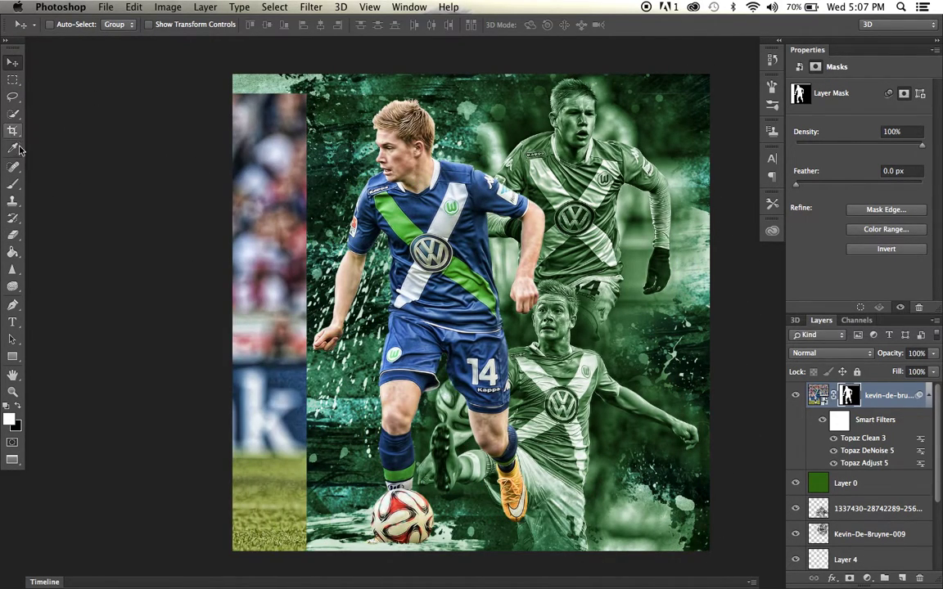
{"action": "left_click", "coordinate": [12, 235]}
{"action": "mouse_move", "coordinate": [275, 504]}
{"action": "left_mouse_down"}
{"action": "mouse_move", "coordinate": [215, 459]}
{"action": "mouse_move", "coordinate": [234, 401]}
{"action": "mouse_move", "coordinate": [209, 442]}
{"action": "mouse_move", "coordinate": [240, 492]}
{"action": "mouse_move", "coordinate": [235, 504]}
{"action": "mouse_move", "coordinate": [257, 421]}
{"action": "mouse_move", "coordinate": [242, 327]}
{"action": "mouse_move", "coordinate": [269, 105]}
{"action": "mouse_move", "coordinate": [321, 99]}
{"action": "left_mouse_up"}
{"action": "left_click", "coordinate": [12, 62]}
{"action": "left_click", "coordinate": [12, 235]}
{"action": "mouse_move", "coordinate": [254, 436]}
{"action": "left_mouse_down"}
{"action": "mouse_move", "coordinate": [242, 495]}
{"action": "mouse_move", "coordinate": [257, 444]}
{"action": "mouse_move", "coordinate": [257, 309]}
{"action": "mouse_move", "coordinate": [273, 169]}
{"action": "mouse_move", "coordinate": [273, 95]}
{"action": "mouse_move", "coordinate": [247, 96]}
{"action": "left_mouse_up"}
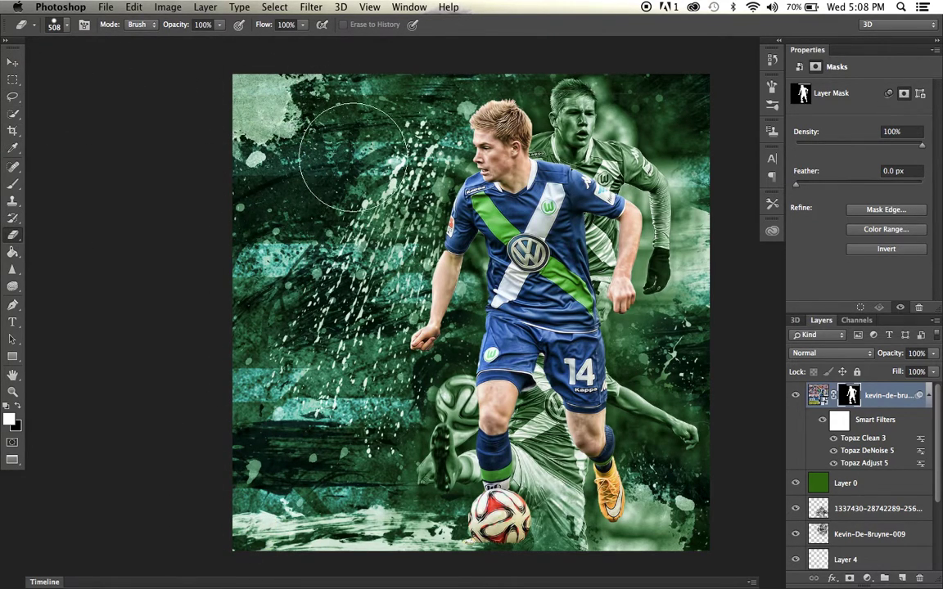
Reposition the cut-out player on the left half of the canvas, with both fists inside the canvas edge.
{"action": "key", "text": "v"}
{"action": "left_click_drag", "start_coordinate": [449, 187], "coordinate": [314, 187]}
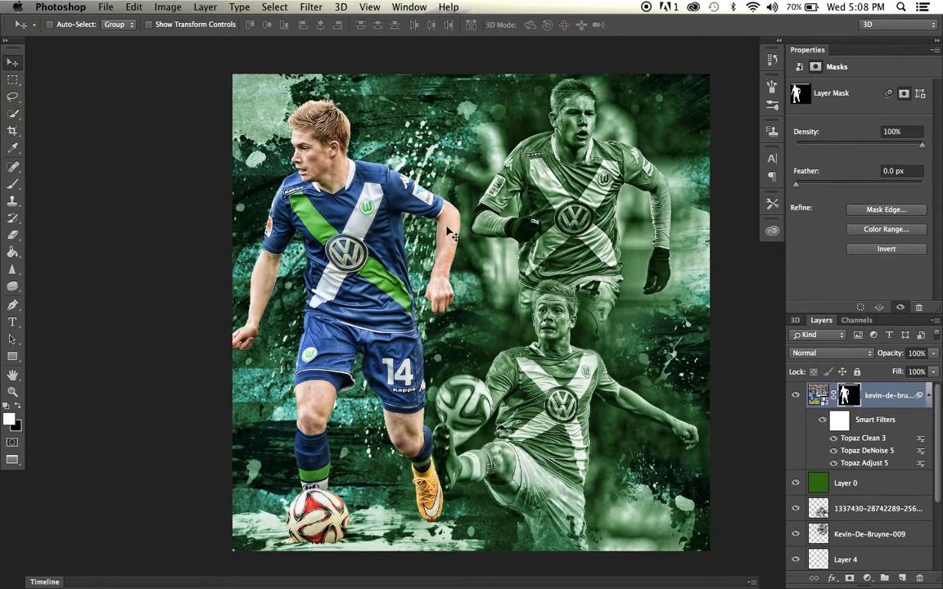
{"action": "left_click_drag", "start_coordinate": [426, 226], "coordinate": [434, 225]}
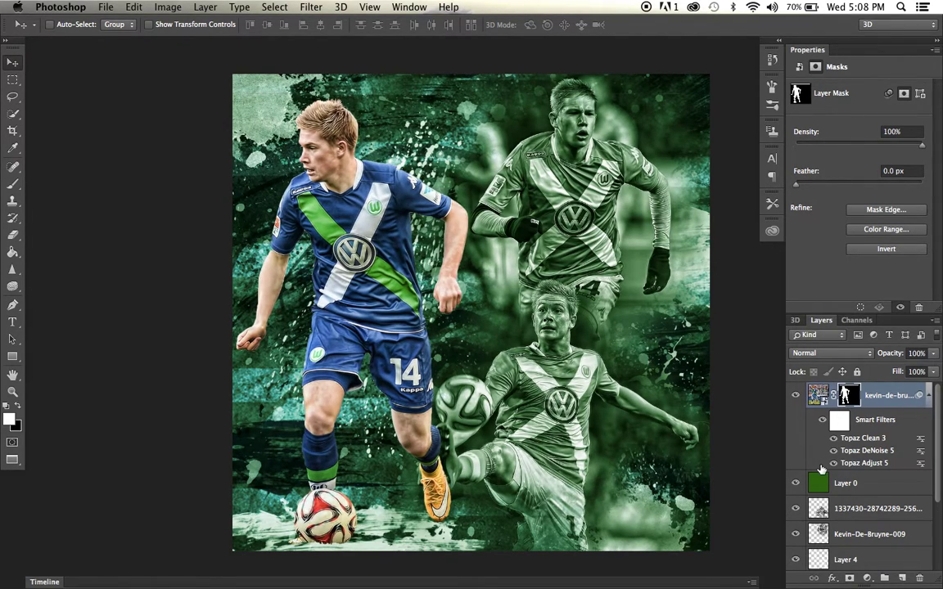
Compare the composition with the green Layer 0 and the lower kicking-player photo hidden, and show both layers again.
{"action": "left_click", "coordinate": [803, 484]}
{"action": "left_click", "coordinate": [796, 508]}
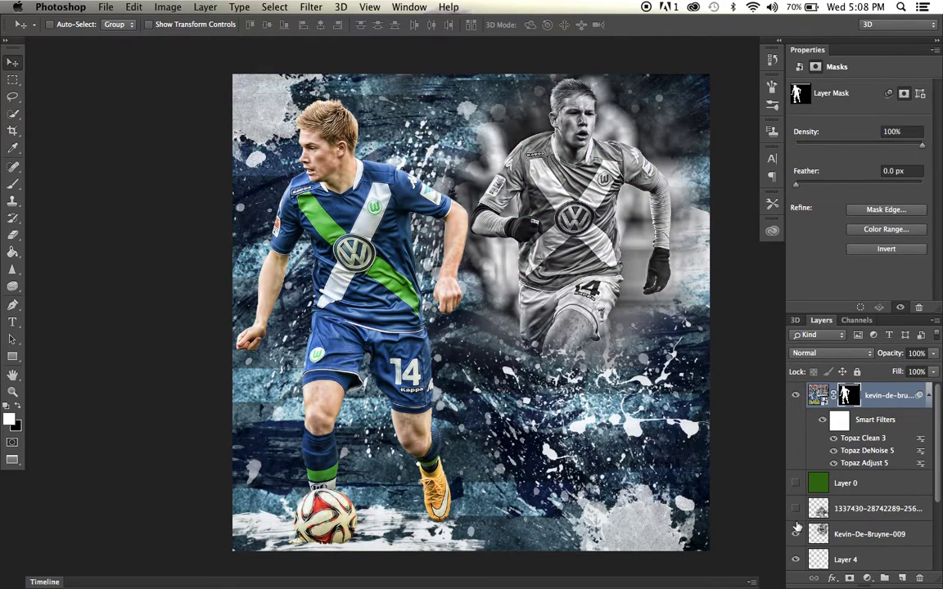
{"action": "left_click", "coordinate": [796, 509]}
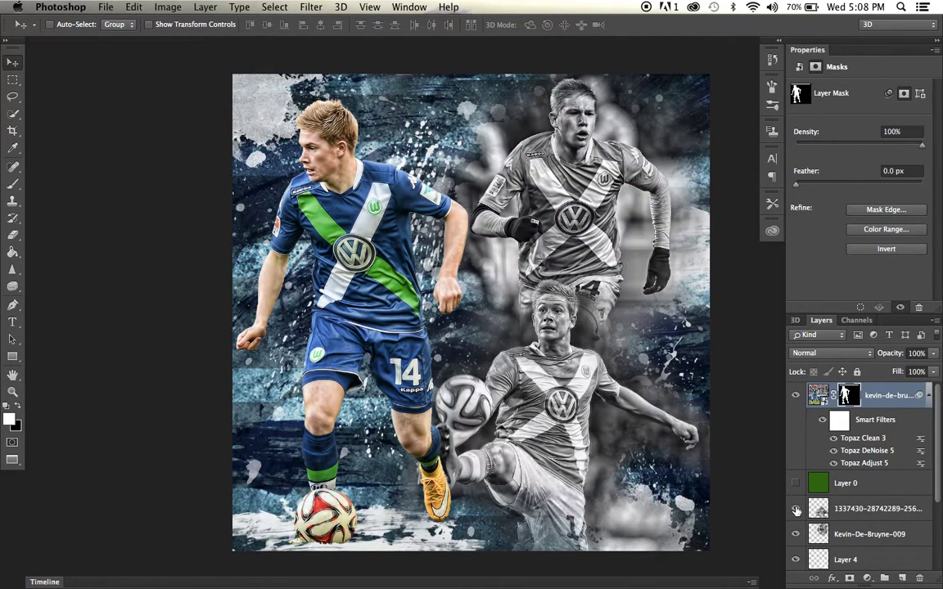
{"action": "left_click", "coordinate": [797, 486]}
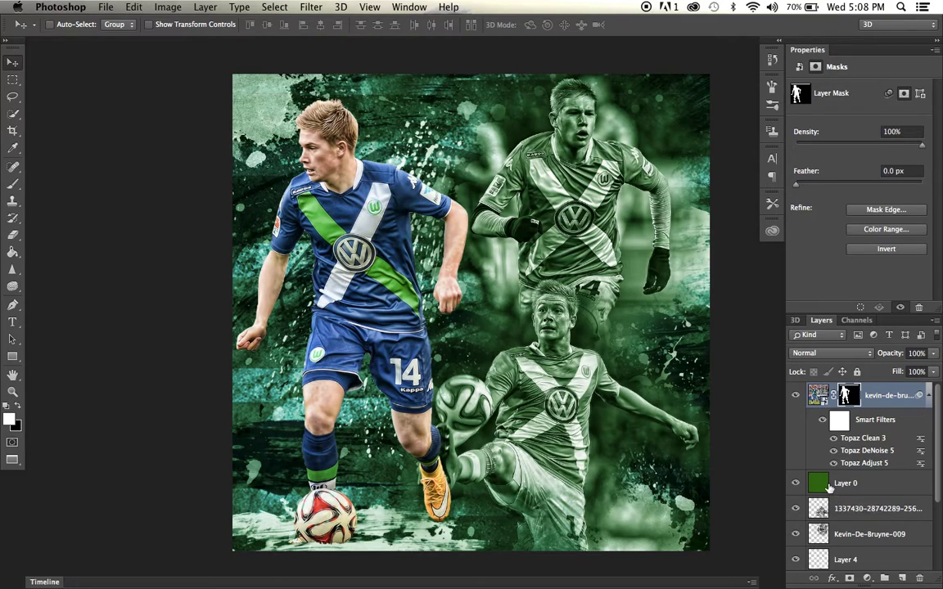
{"action": "left_click", "coordinate": [116, 10]}
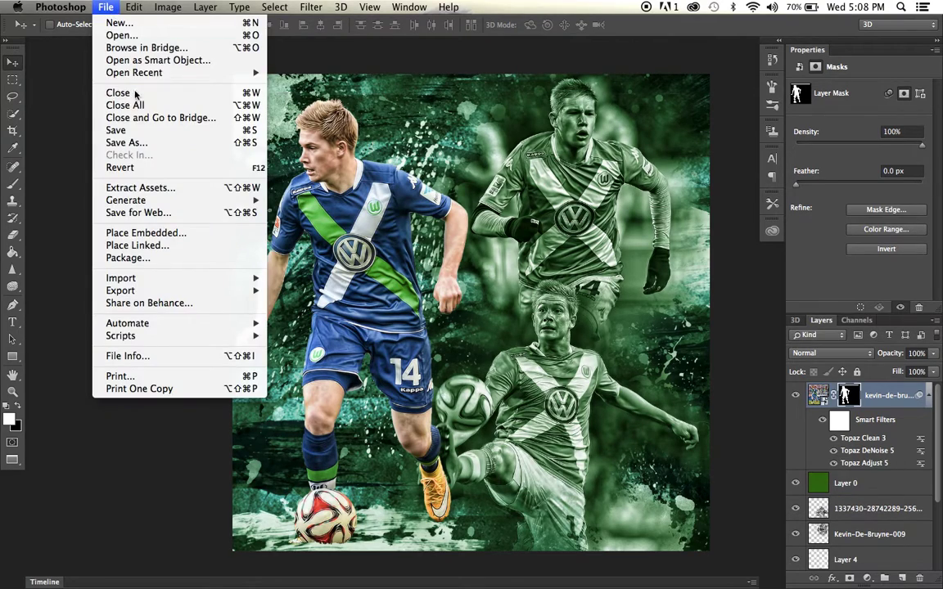
{"action": "left_click", "coordinate": [131, 143]}
{"action": "left_click", "coordinate": [463, 202]}
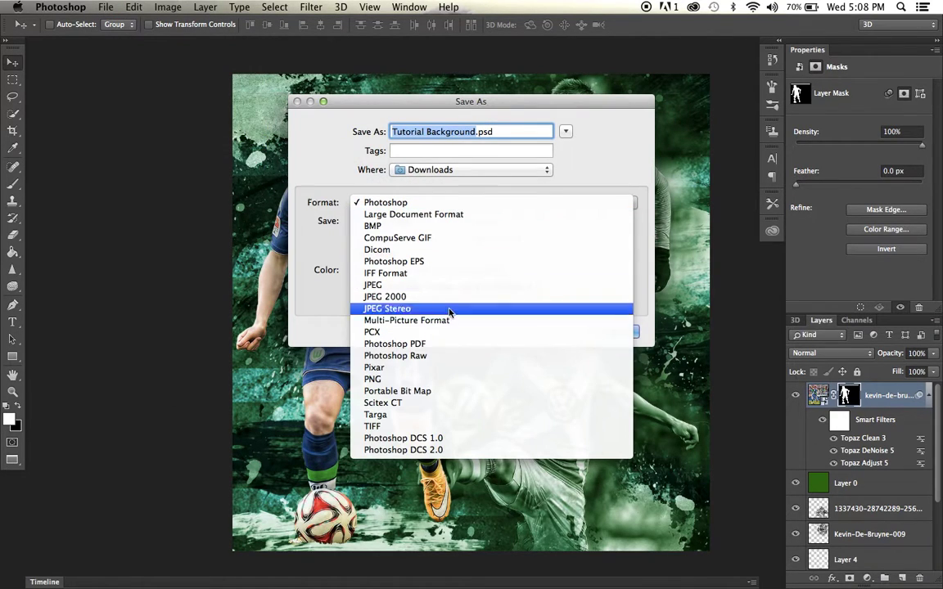
{"action": "key", "text": "Escape"}
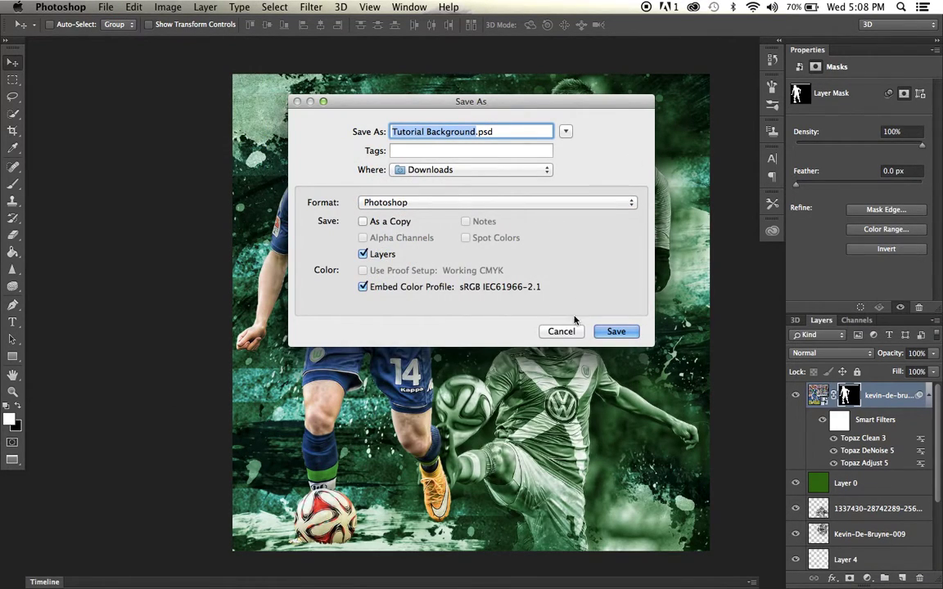
{"action": "left_click", "coordinate": [563, 330]}
Add a new empty layer directly above the green Layer 0, beneath the cut-out player.
{"action": "left_click", "coordinate": [878, 491]}
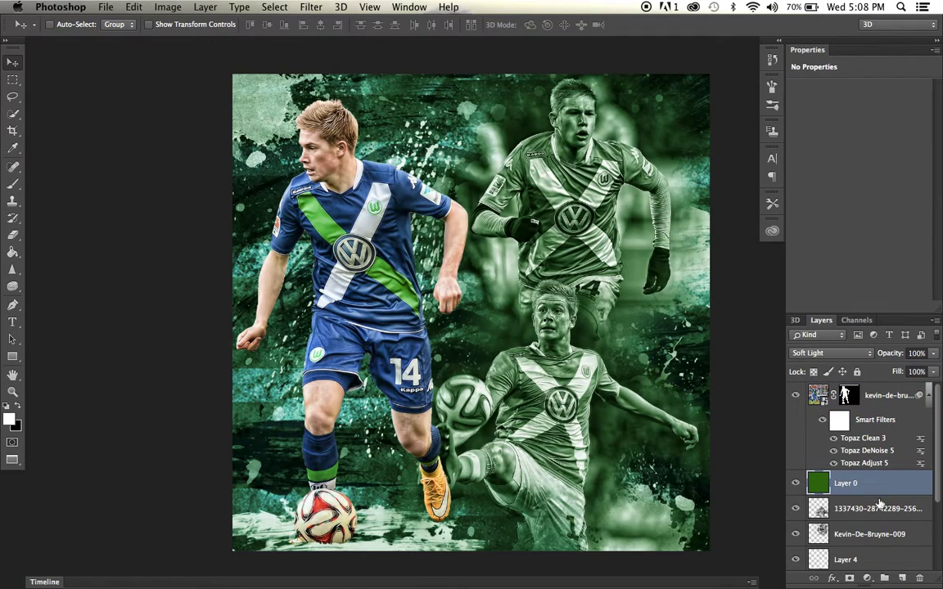
{"action": "left_click", "coordinate": [902, 579]}
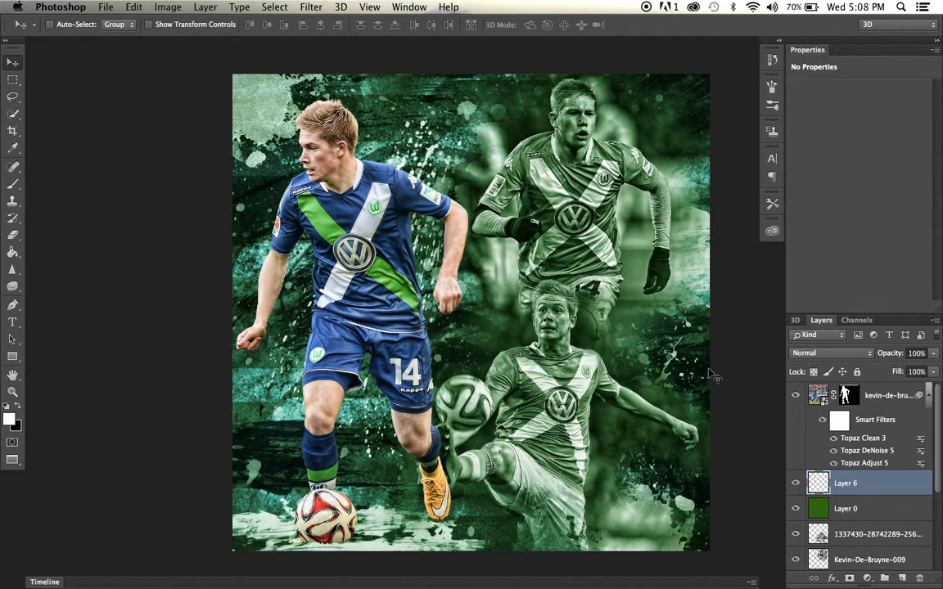
Set the opacity of the green Soft Light Layer 0 to 83%.
{"action": "left_click", "coordinate": [851, 508]}
{"action": "left_click", "coordinate": [932, 356]}
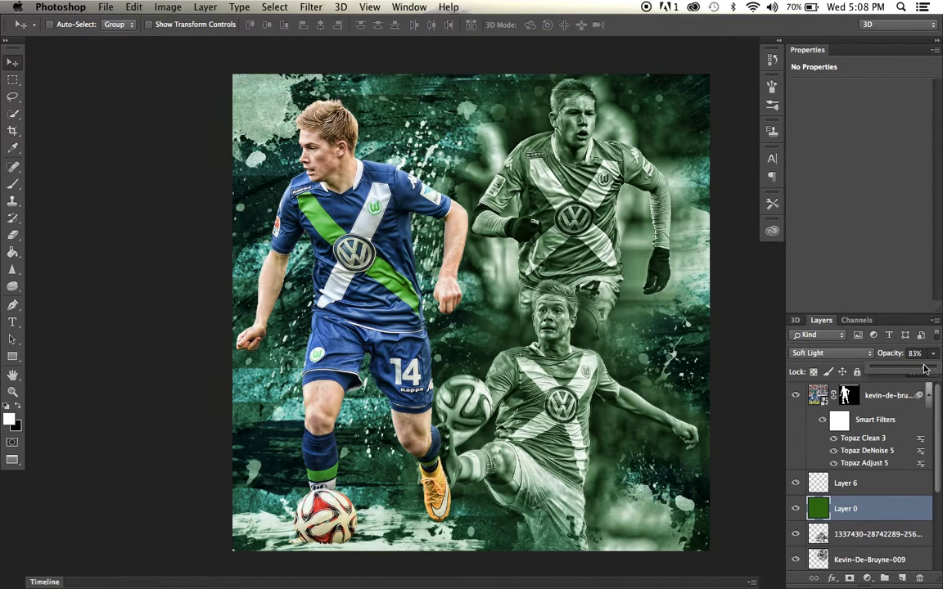
{"action": "scroll", "coordinate": [514, 284], "scroll_direction": "up", "scroll_amount": 2}
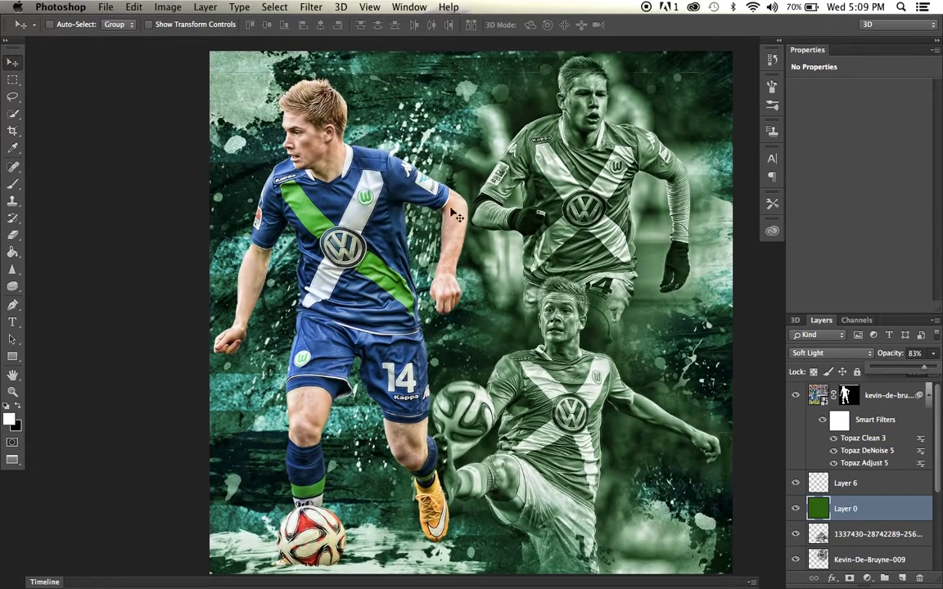
Select Layer 6 and set up the Brush tool with the 422 grunge texture brush at 1400 px.
{"action": "left_click", "coordinate": [844, 484]}
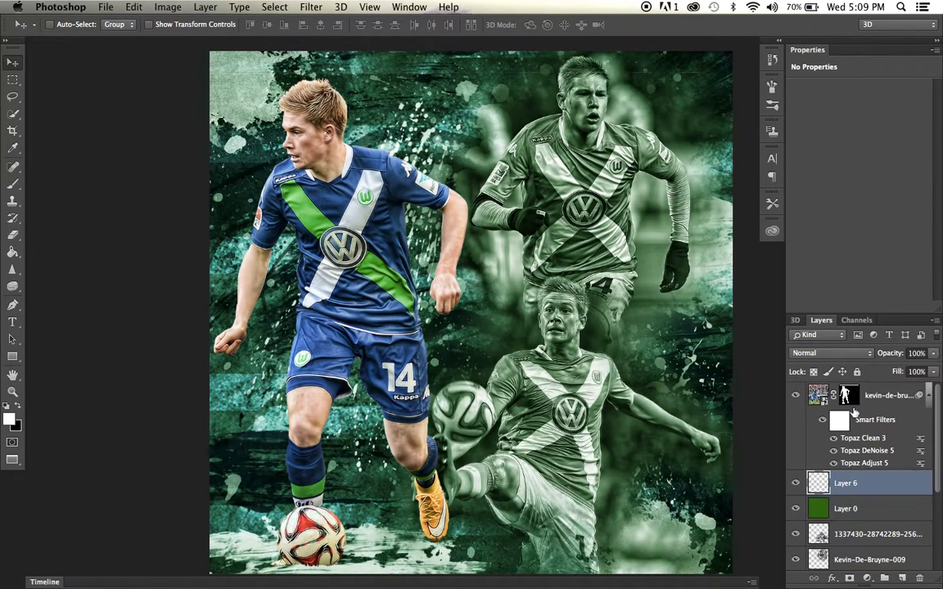
{"action": "left_click", "coordinate": [849, 396]}
{"action": "left_click", "coordinate": [835, 484]}
{"action": "left_click", "coordinate": [12, 184]}
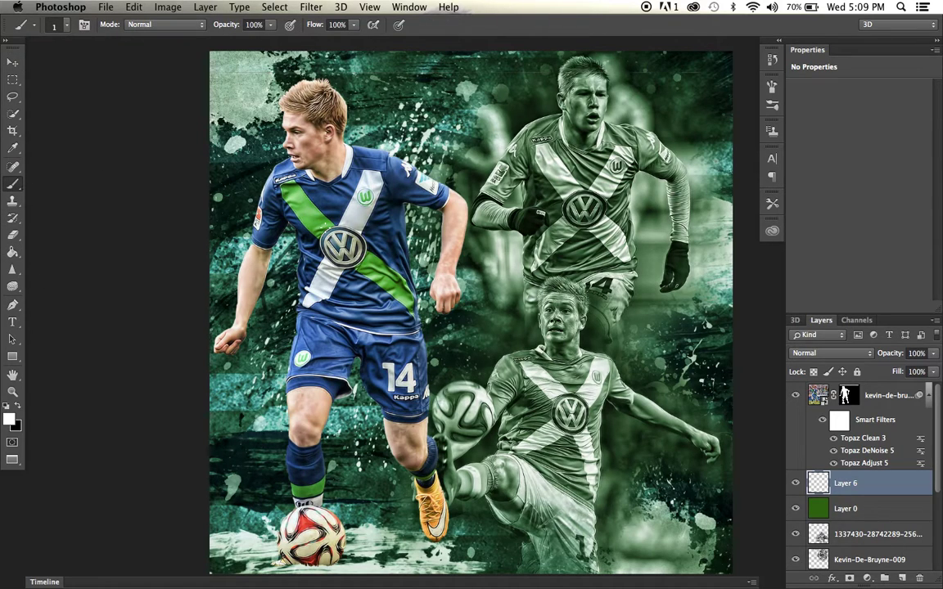
{"action": "right_click", "coordinate": [698, 232]}
{"action": "left_click_drag", "start_coordinate": [670, 206], "coordinate": [670, 384]}
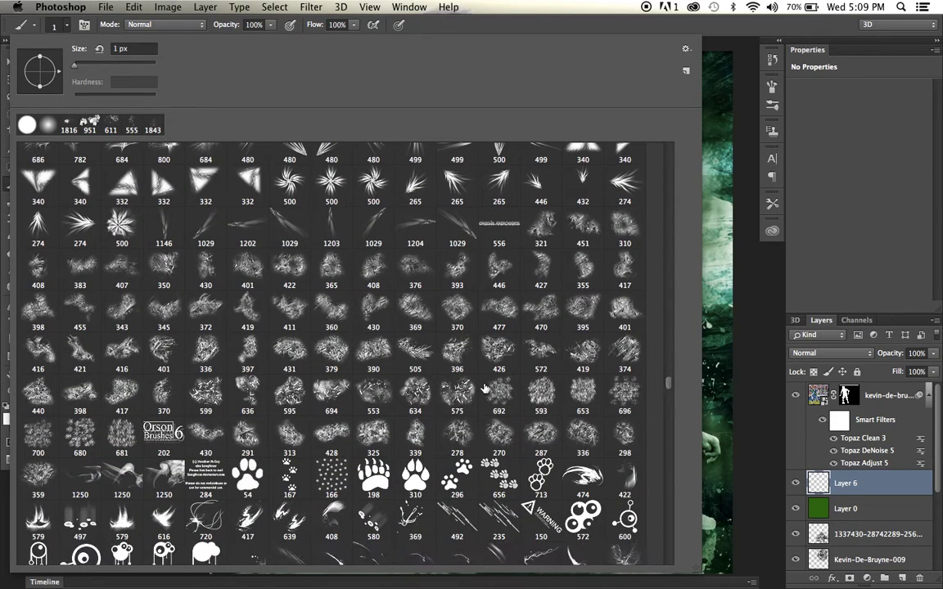
{"action": "left_click", "coordinate": [237, 260]}
{"action": "left_click", "coordinate": [279, 281]}
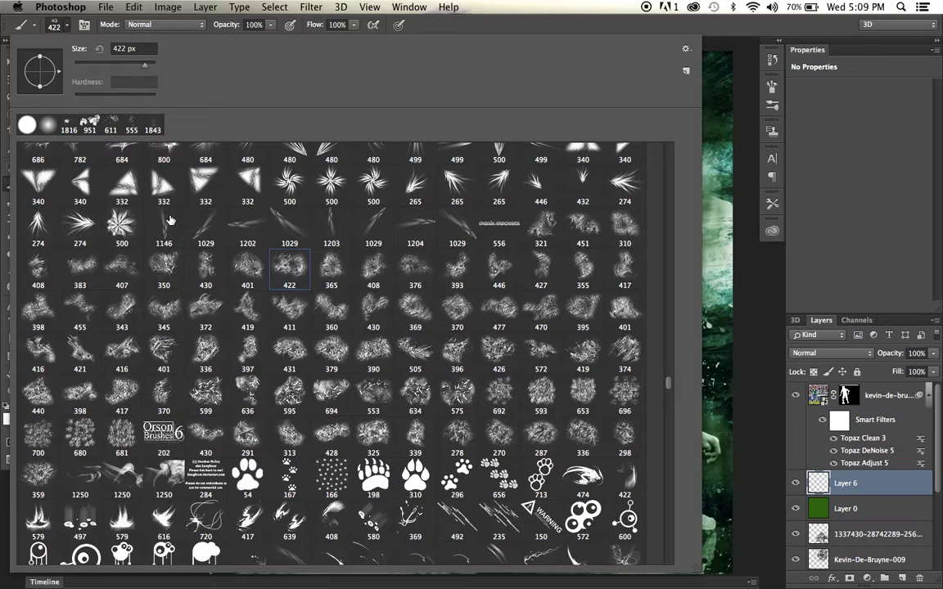
{"action": "left_click", "coordinate": [174, 442]}
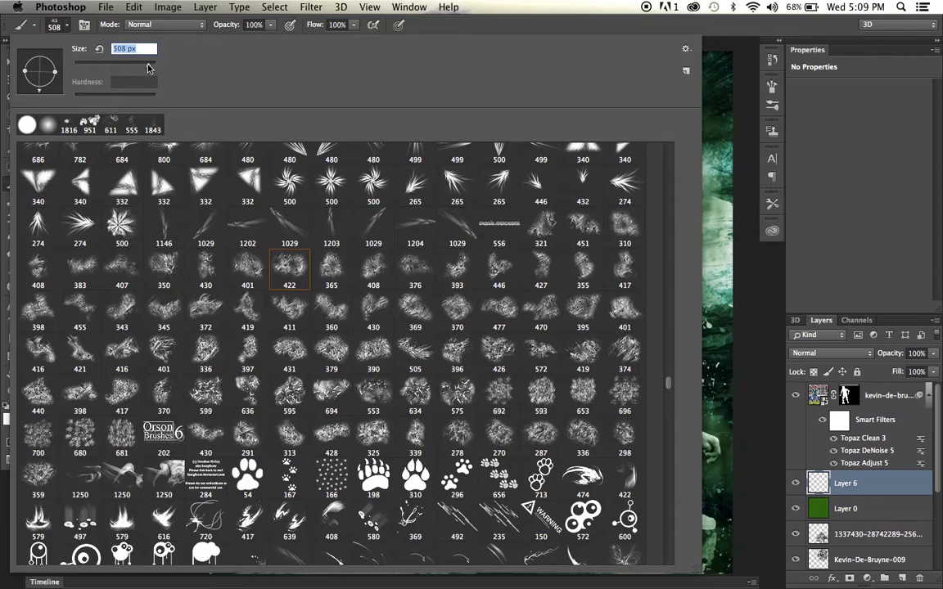
{"action": "left_click", "coordinate": [790, 181]}
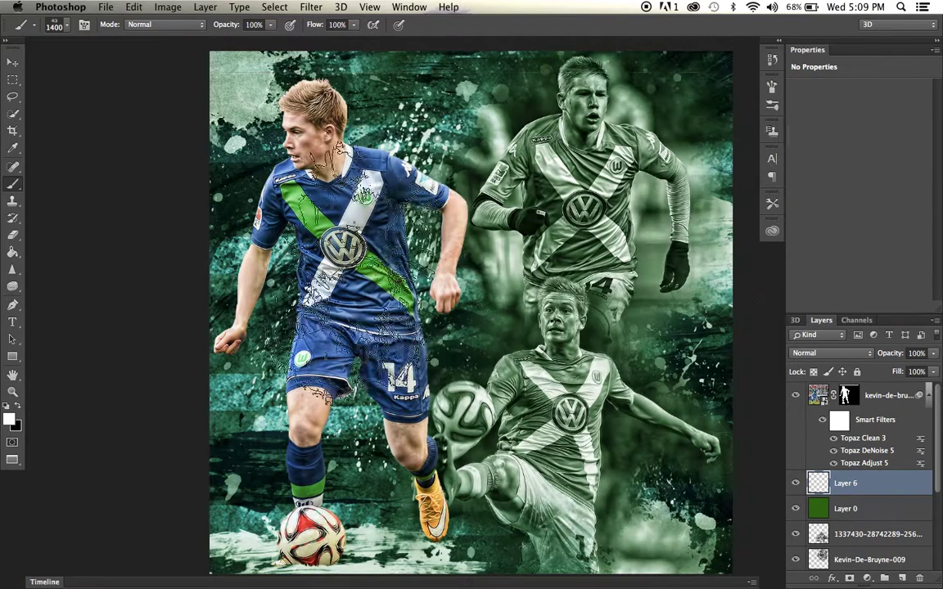
Try stamping green 3dc71e grunge texture behind the colour player on Layer 6, and undo the stamp.
{"action": "left_click", "coordinate": [11, 419]}
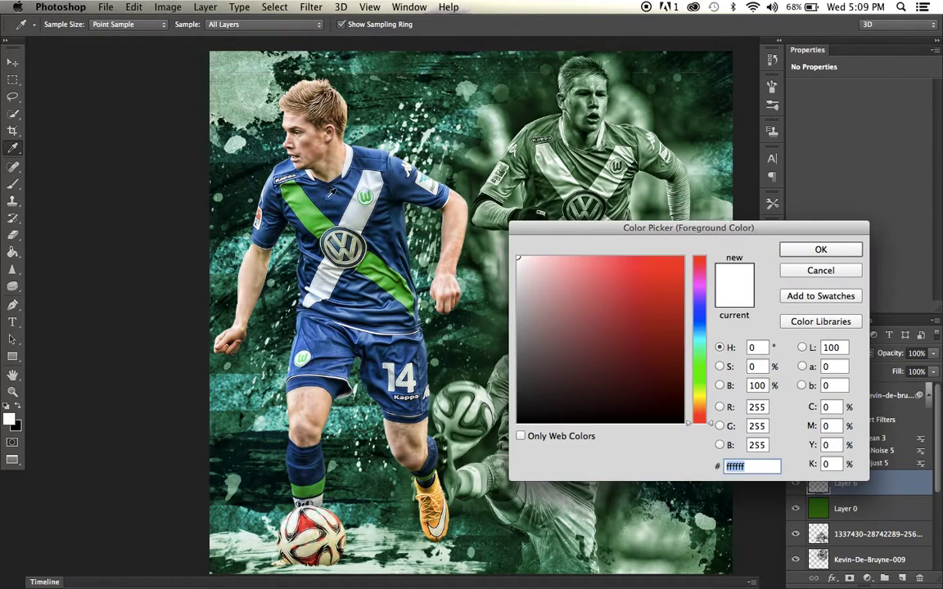
{"action": "left_click", "coordinate": [672, 286]}
{"action": "key", "text": "Return"}
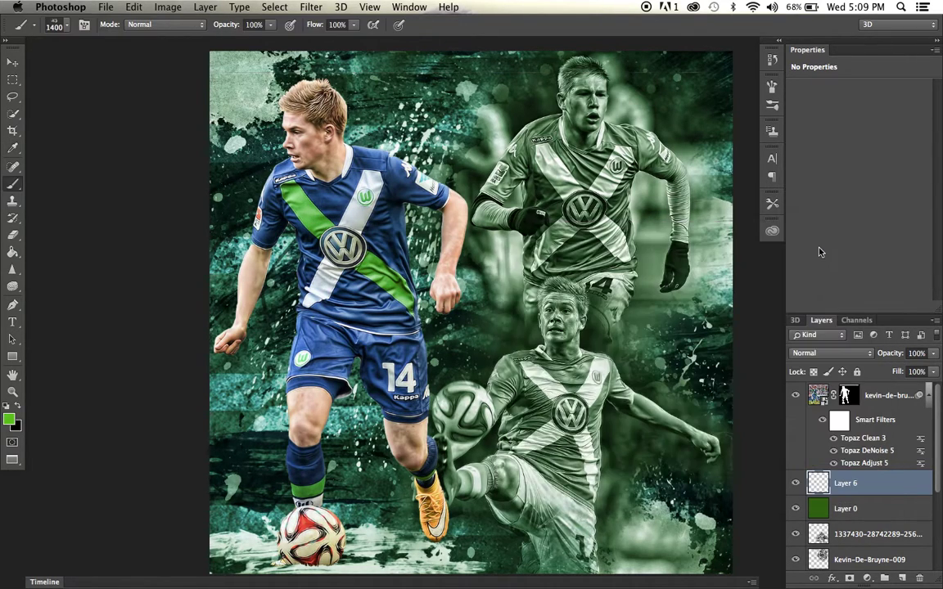
{"action": "left_click", "coordinate": [331, 315]}
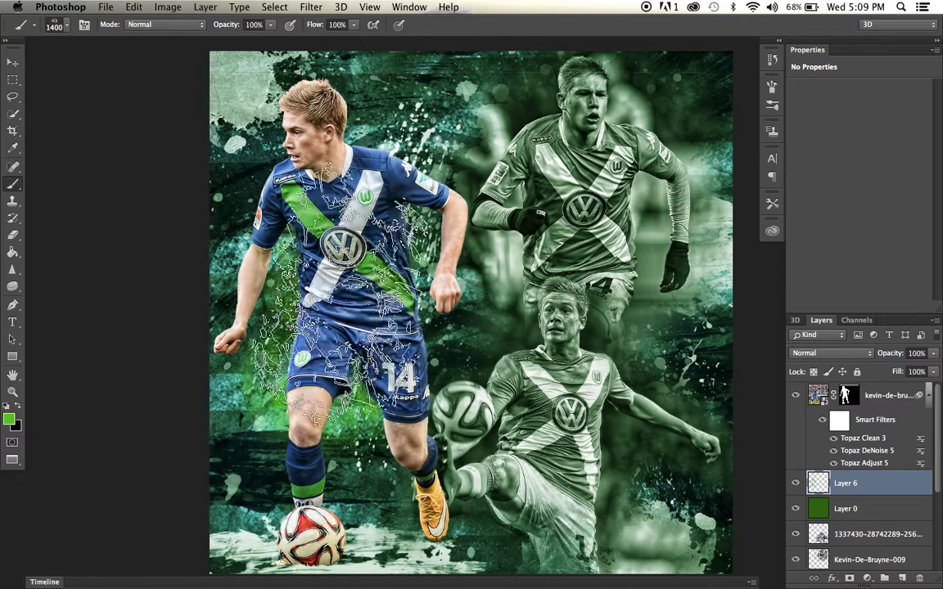
{"action": "key", "text": "super+z"}
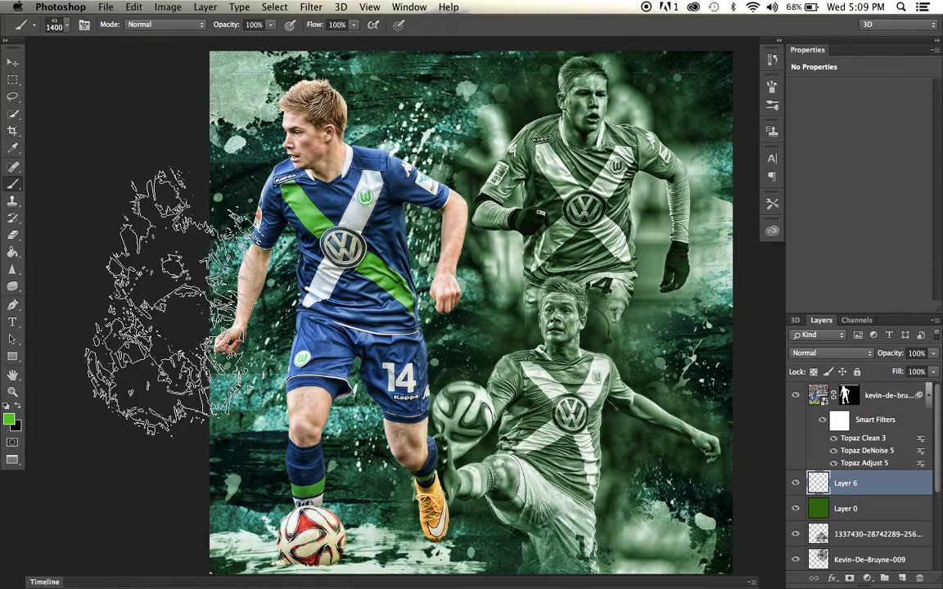
Try stamping a brighter green grunge texture around the colour player's torso, and delete the painted Layer 6.
{"action": "left_click", "coordinate": [9, 419]}
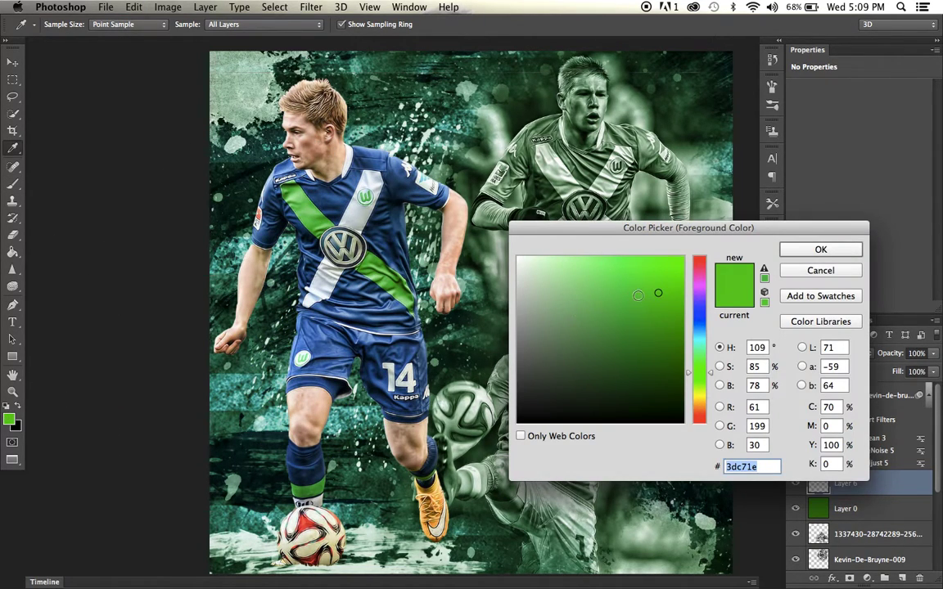
{"action": "left_click", "coordinate": [821, 249]}
{"action": "left_click", "coordinate": [294, 262]}
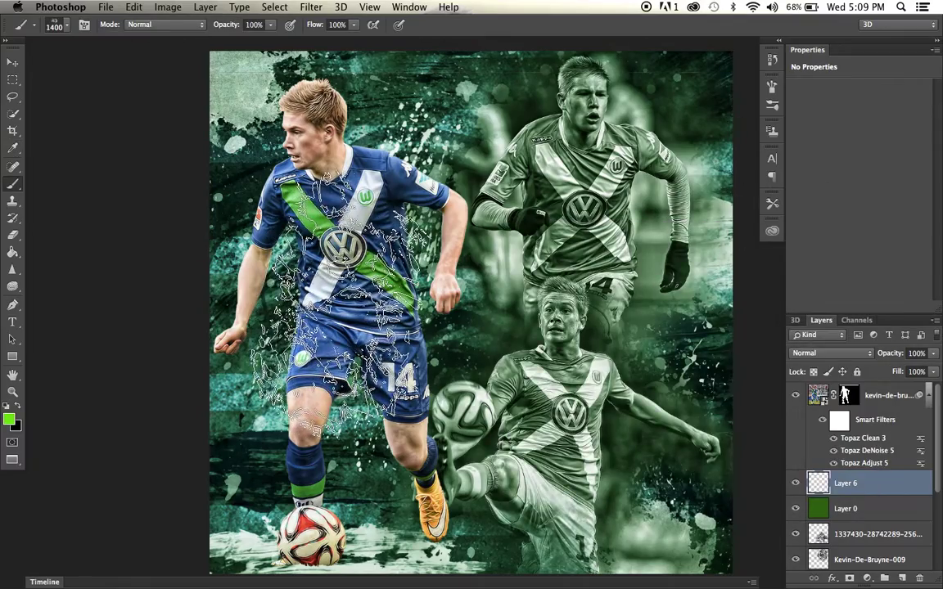
{"action": "left_click", "coordinate": [364, 291]}
{"action": "left_click", "coordinate": [344, 307]}
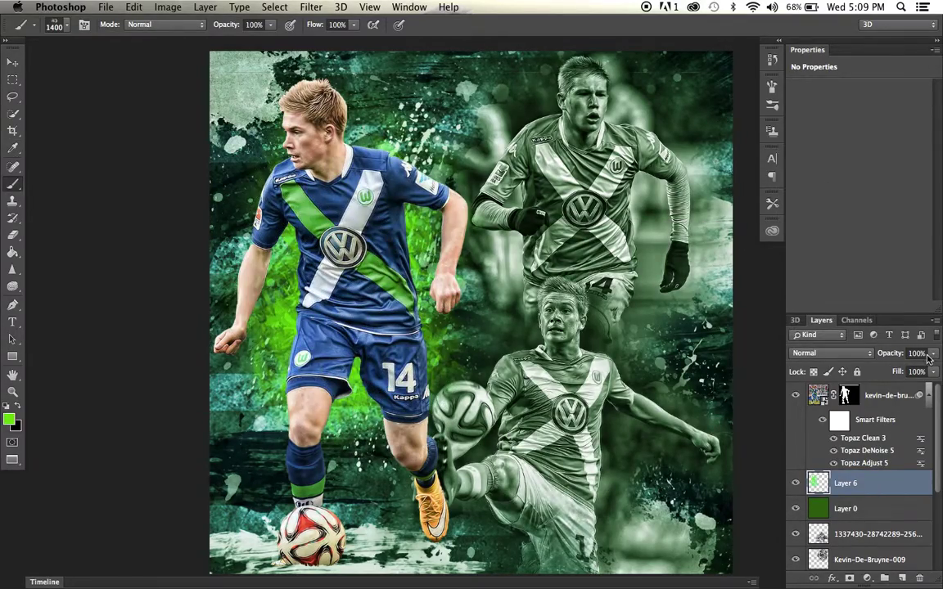
{"action": "key", "text": "BackSpace"}
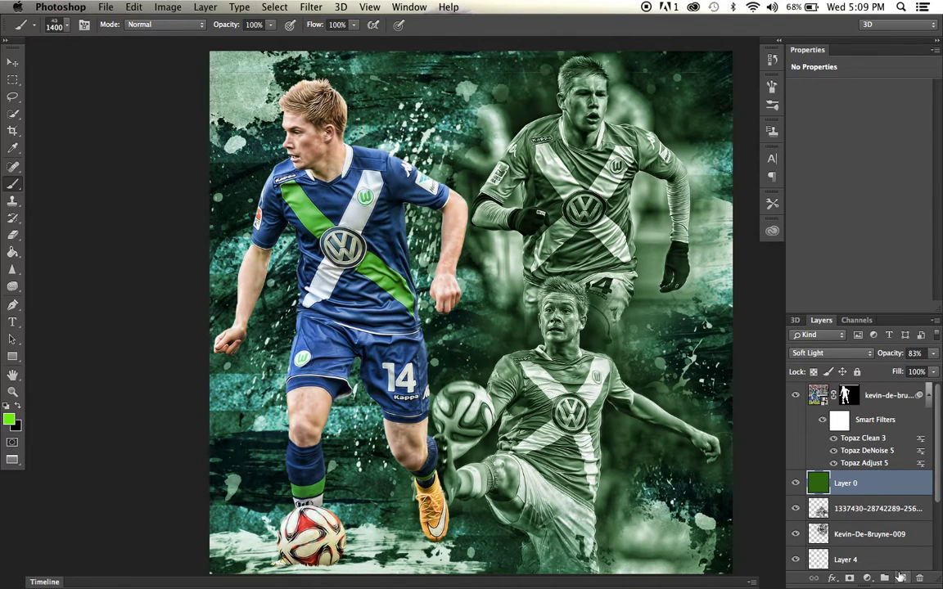
Add a new layer above Layer 0 and stamp light green 67ee4a grunge texture behind the colour player's torso and legs.
{"action": "left_click", "coordinate": [901, 577]}
{"action": "left_click", "coordinate": [9, 420]}
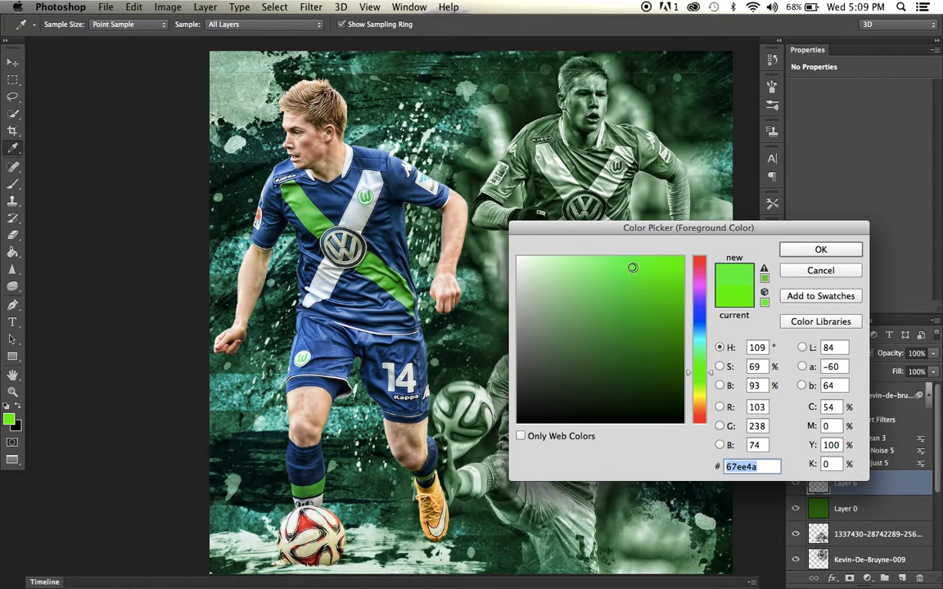
{"action": "left_click", "coordinate": [812, 250]}
{"action": "left_click", "coordinate": [347, 282]}
{"action": "left_click", "coordinate": [339, 229]}
{"action": "left_click", "coordinate": [350, 364]}
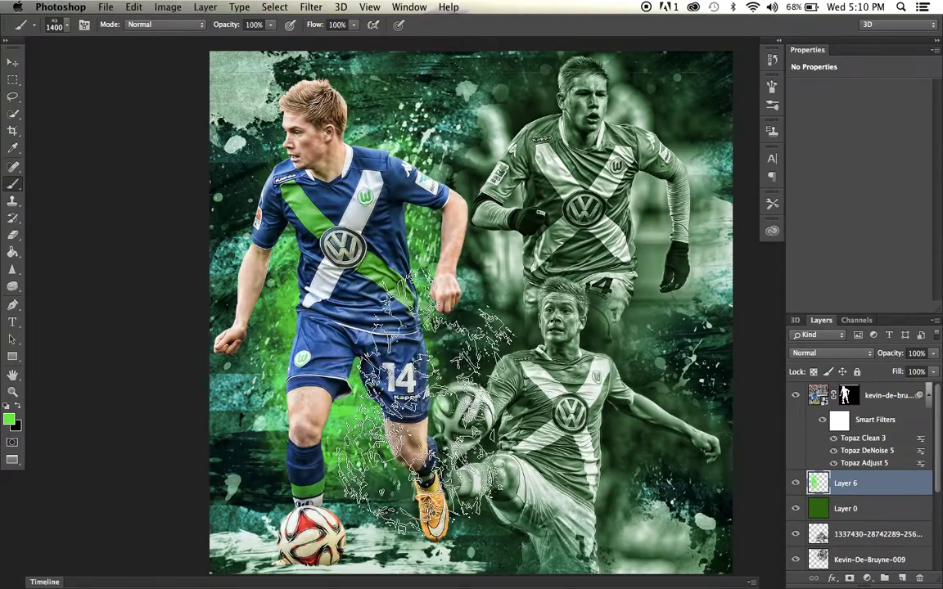
{"action": "left_click", "coordinate": [424, 378]}
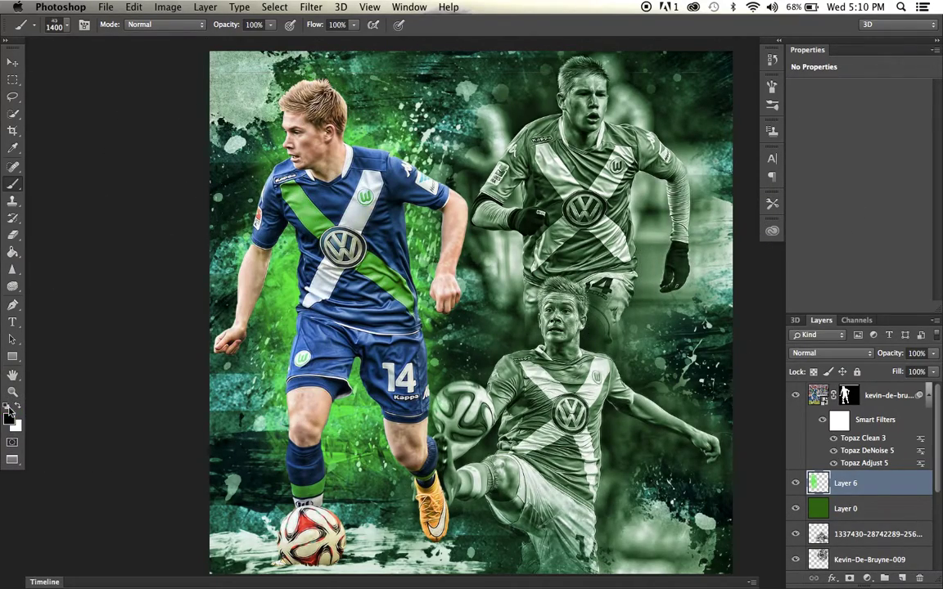
Stamp white grunge texture over the green glow behind the colour player, using the 365 grunge brush at 888 px.
{"action": "left_click", "coordinate": [67, 26]}
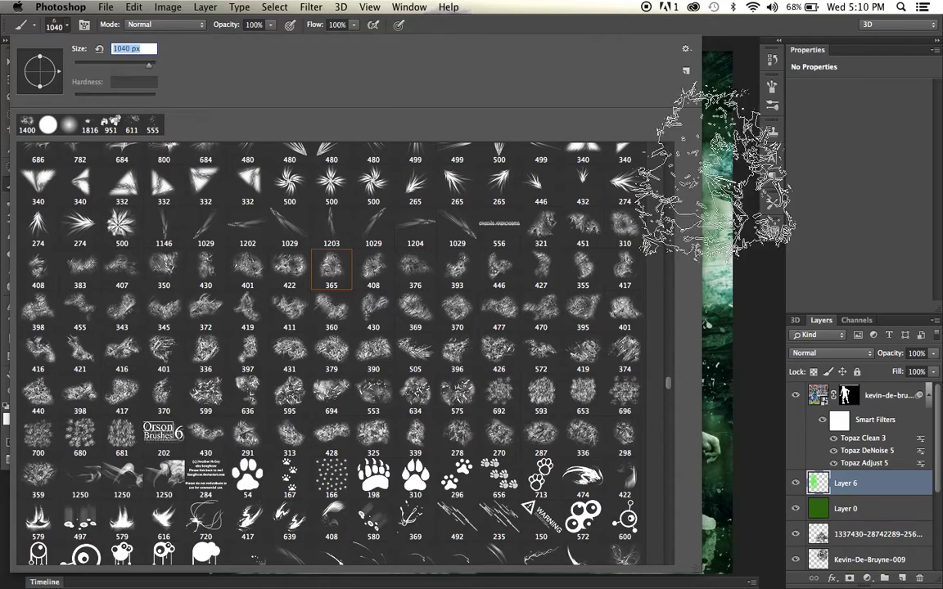
{"action": "key", "text": "BackSpace"}
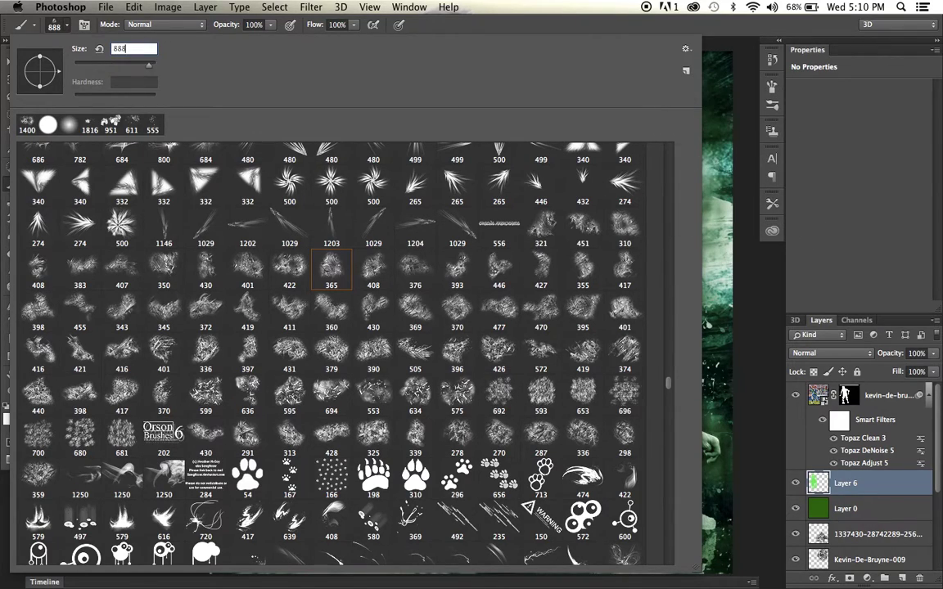
{"action": "key", "text": "Return"}
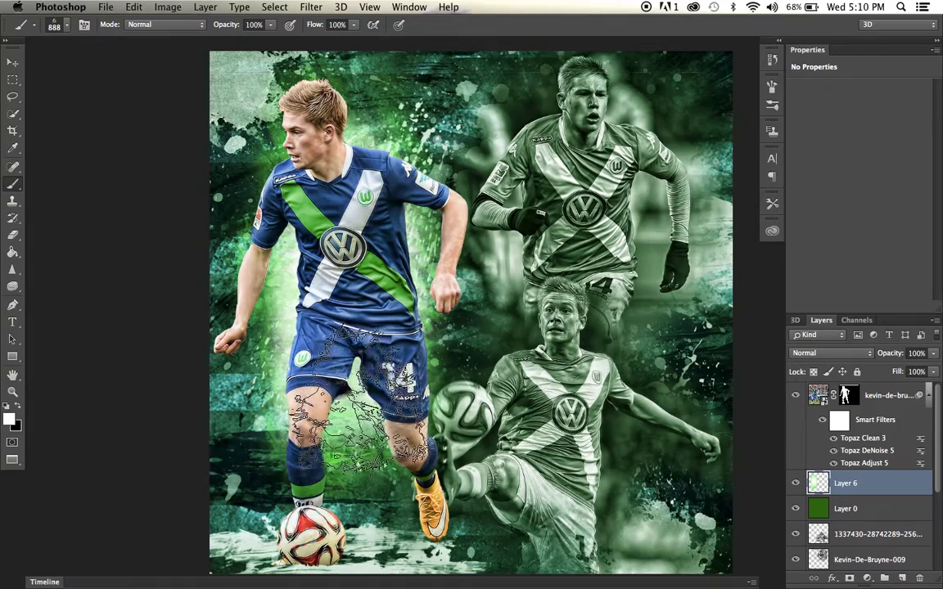
{"action": "key", "text": "super+minus"}
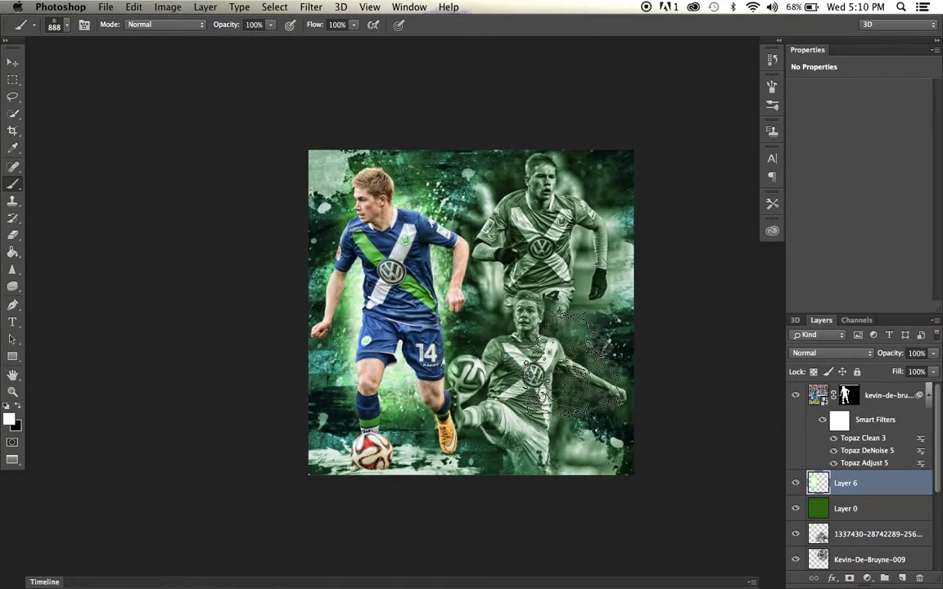
{"action": "key", "text": "super+plus"}
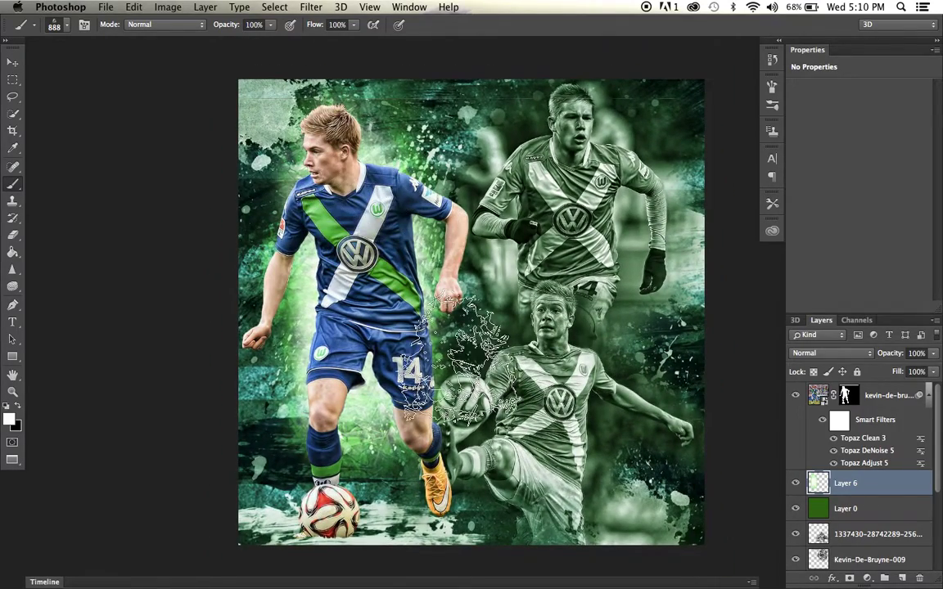
{"action": "scroll", "coordinate": [612, 385], "scroll_direction": "down", "scroll_amount": 3}
{"action": "scroll", "coordinate": [616, 396], "scroll_direction": "up", "scroll_amount": 3}
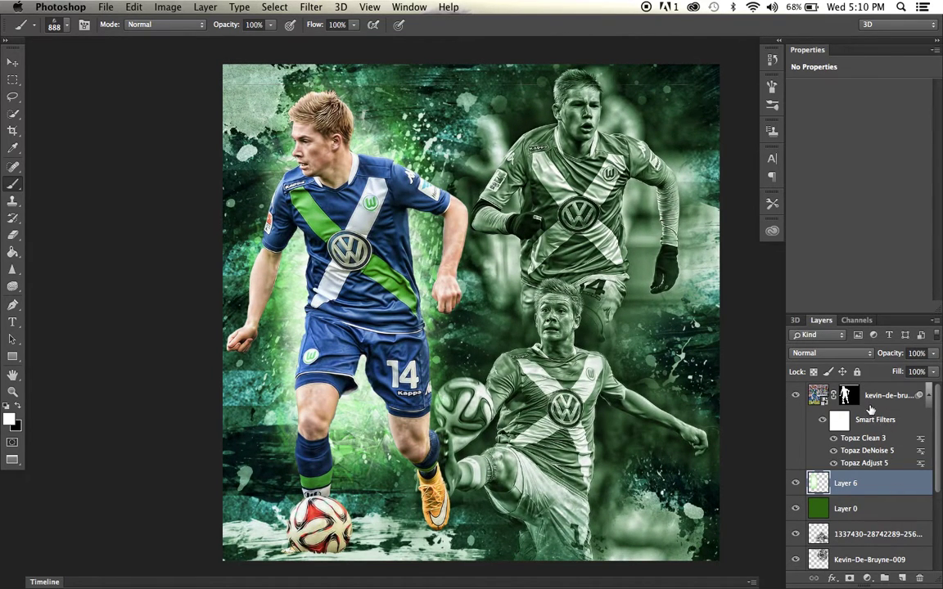
Add a new layer above the colour player and fill it entirely with black.
{"action": "left_click", "coordinate": [870, 407]}
{"action": "left_click", "coordinate": [903, 578]}
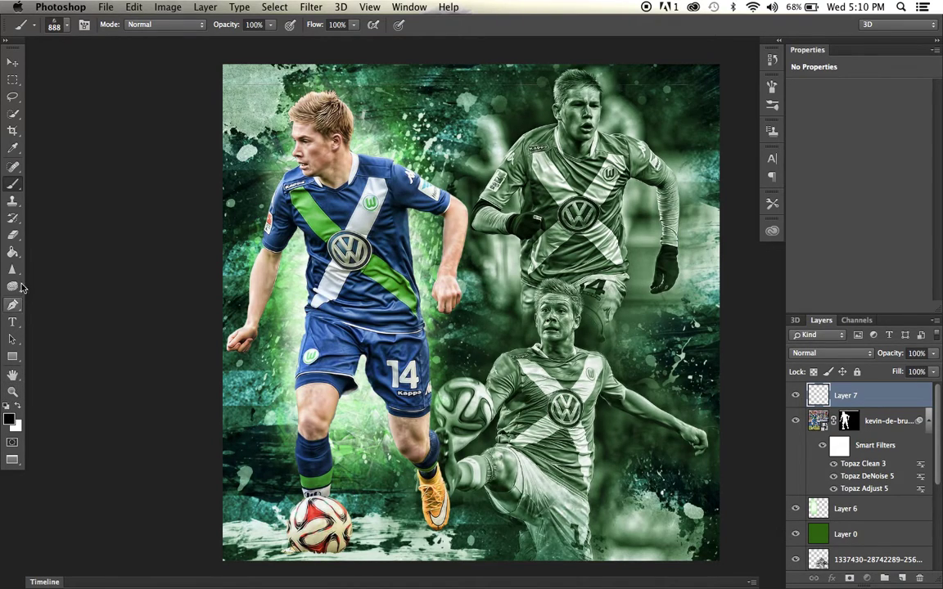
{"action": "left_click", "coordinate": [14, 253]}
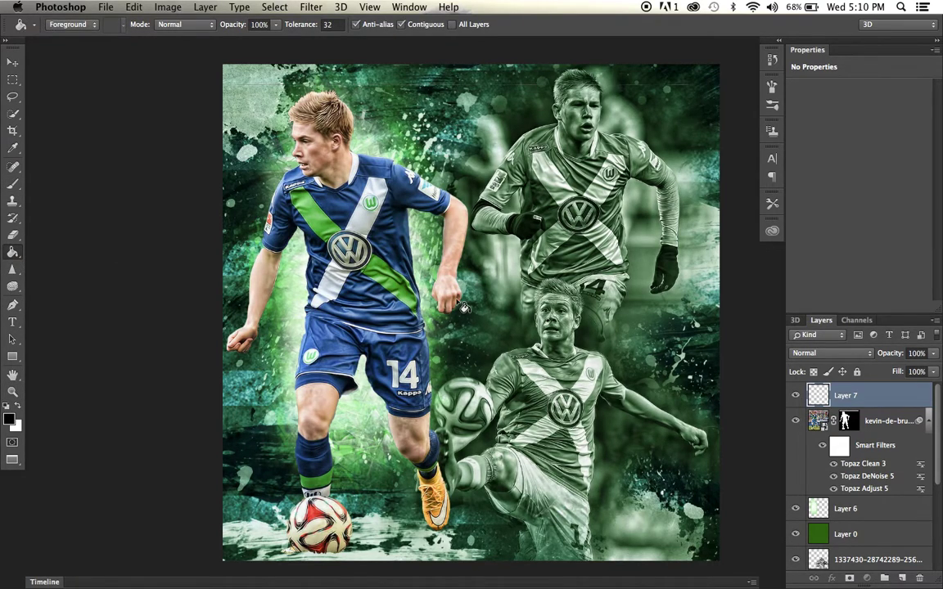
{"action": "left_click", "coordinate": [463, 309]}
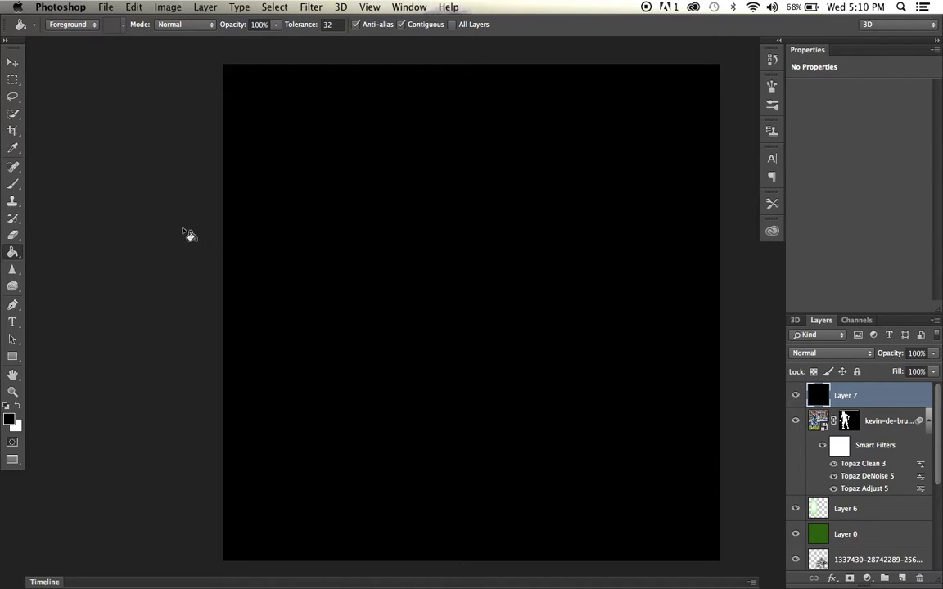
Erase the middle of the black layer with a soft 2480 px eraser, leaving a dark vignette around the canvas edges.
{"action": "left_click", "coordinate": [13, 236]}
{"action": "left_click", "coordinate": [67, 27]}
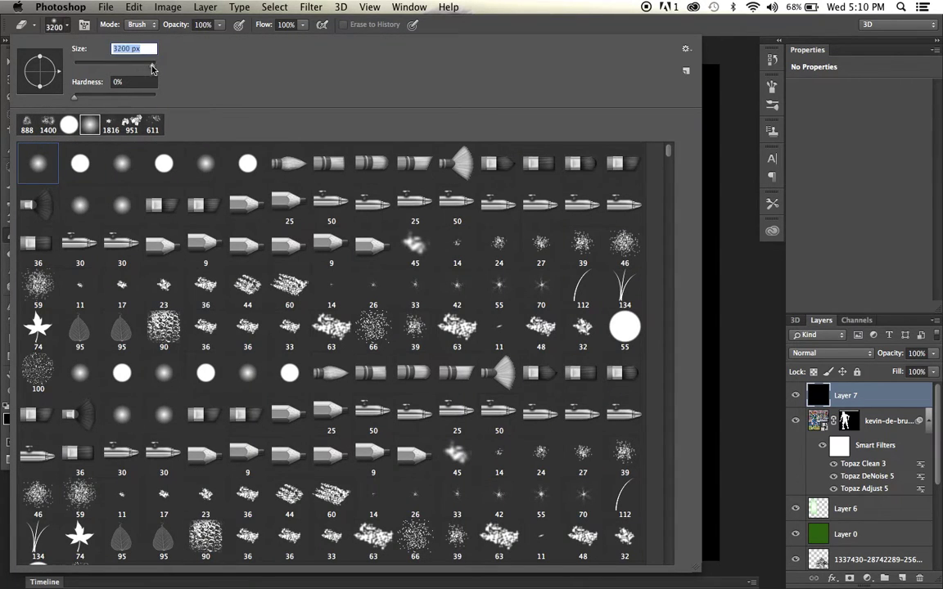
{"action": "key", "text": "Return"}
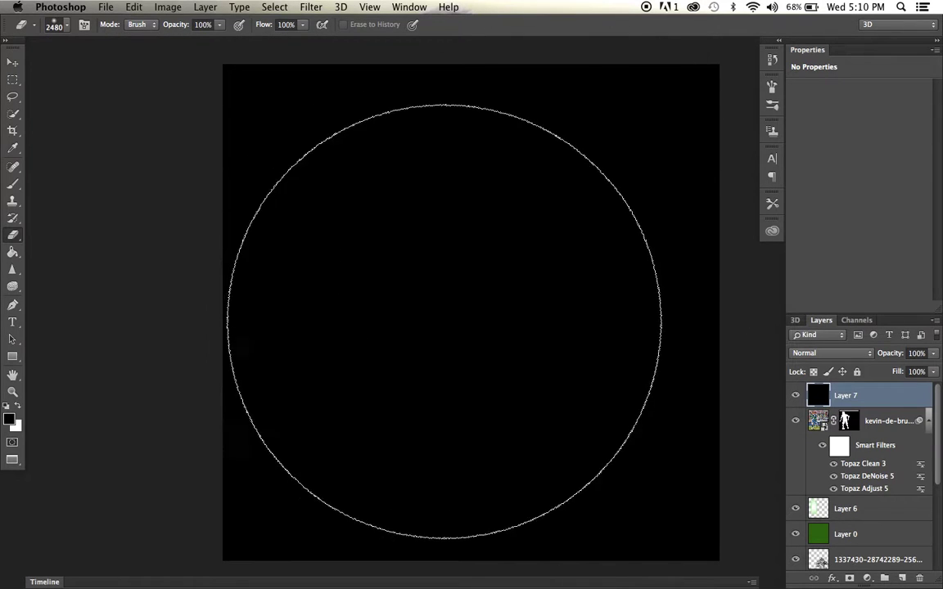
{"action": "left_click", "coordinate": [471, 336]}
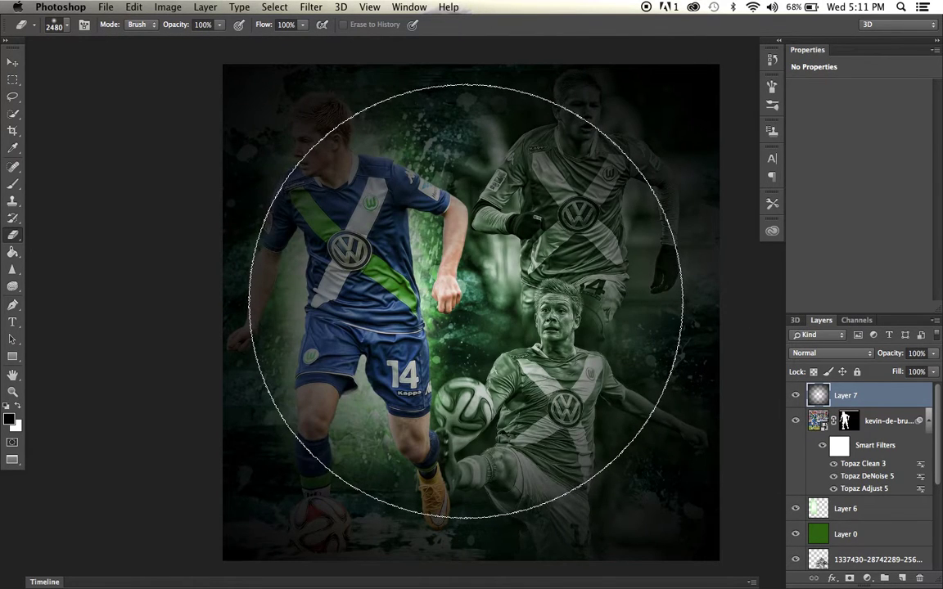
{"action": "left_click", "coordinate": [471, 311]}
{"action": "left_click", "coordinate": [471, 288]}
{"action": "left_click", "coordinate": [460, 284]}
{"action": "left_click", "coordinate": [499, 275]}
{"action": "left_click", "coordinate": [421, 271]}
{"action": "left_click", "coordinate": [532, 337]}
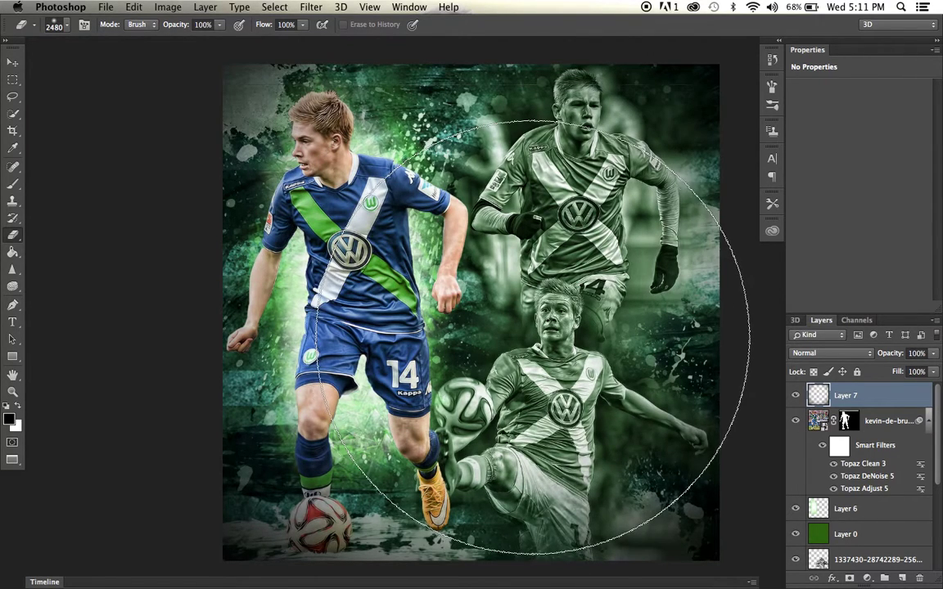
{"action": "left_click", "coordinate": [407, 299]}
{"action": "left_click", "coordinate": [446, 282]}
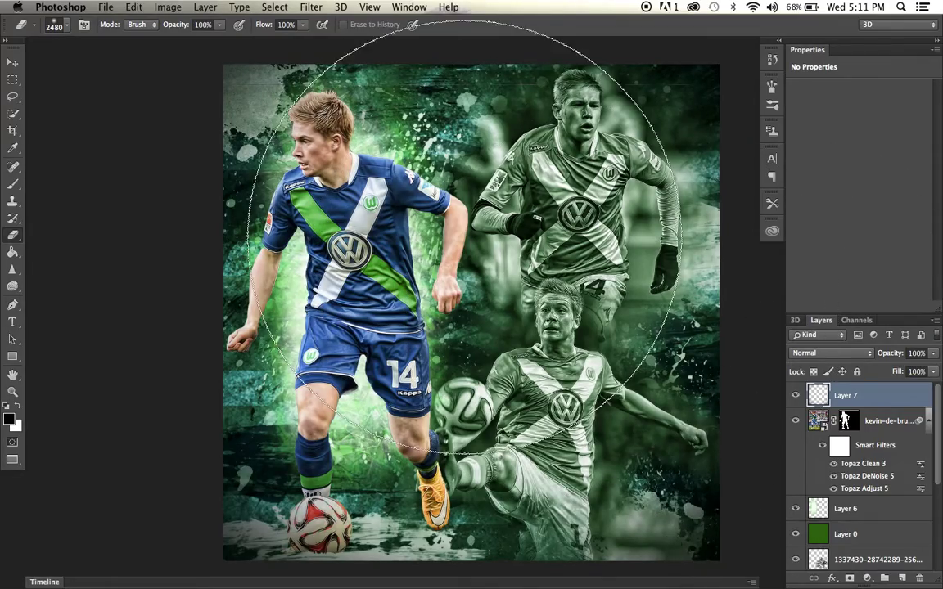
{"action": "left_click", "coordinate": [533, 279]}
{"action": "scroll", "coordinate": [532, 281], "scroll_direction": "up", "scroll_amount": 5}
{"action": "scroll", "coordinate": [532, 281], "scroll_direction": "up", "scroll_amount": 6}
{"action": "scroll", "coordinate": [532, 279], "scroll_direction": "down", "scroll_amount": 10}
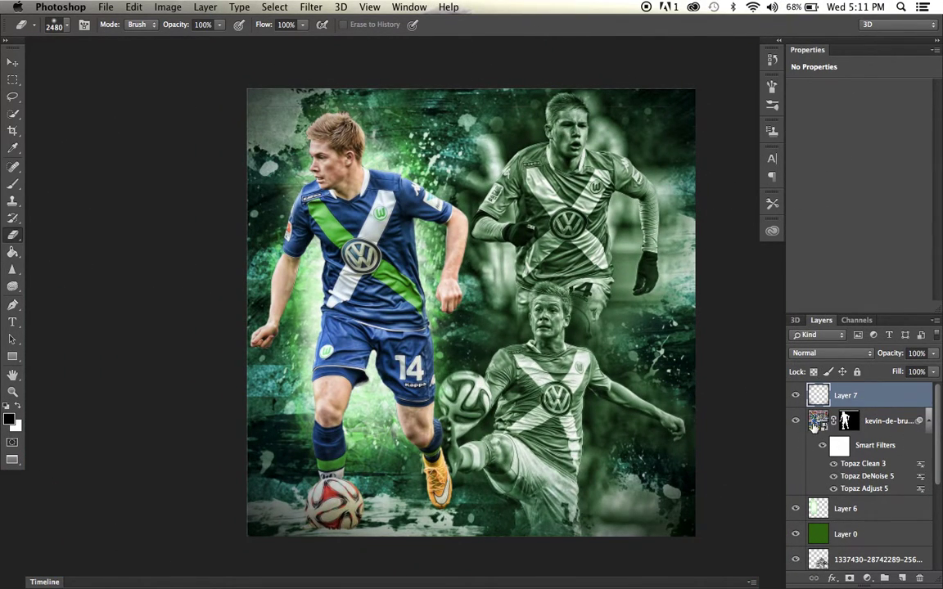
{"action": "left_click", "coordinate": [814, 424]}
{"action": "left_click", "coordinate": [845, 421]}
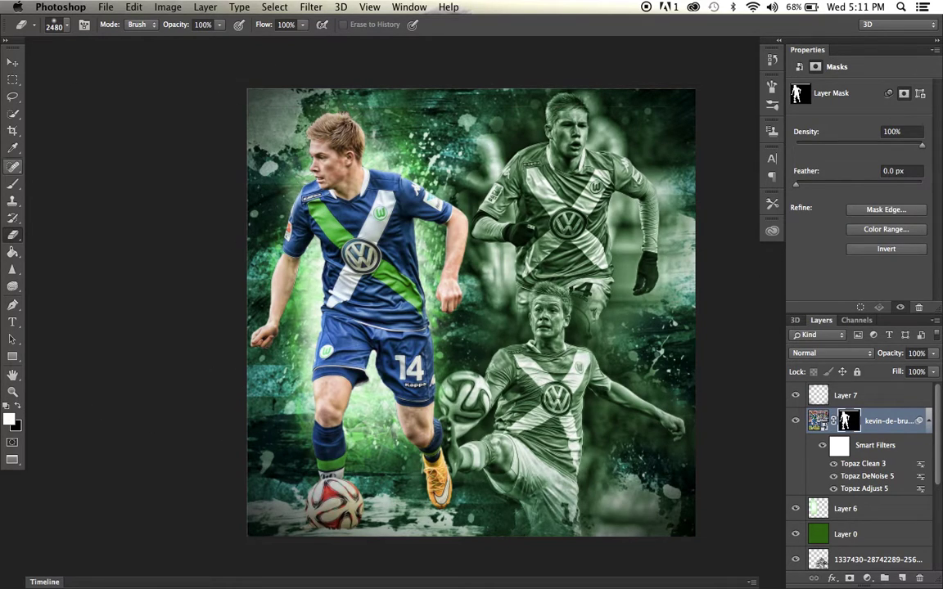
{"action": "left_click", "coordinate": [69, 27]}
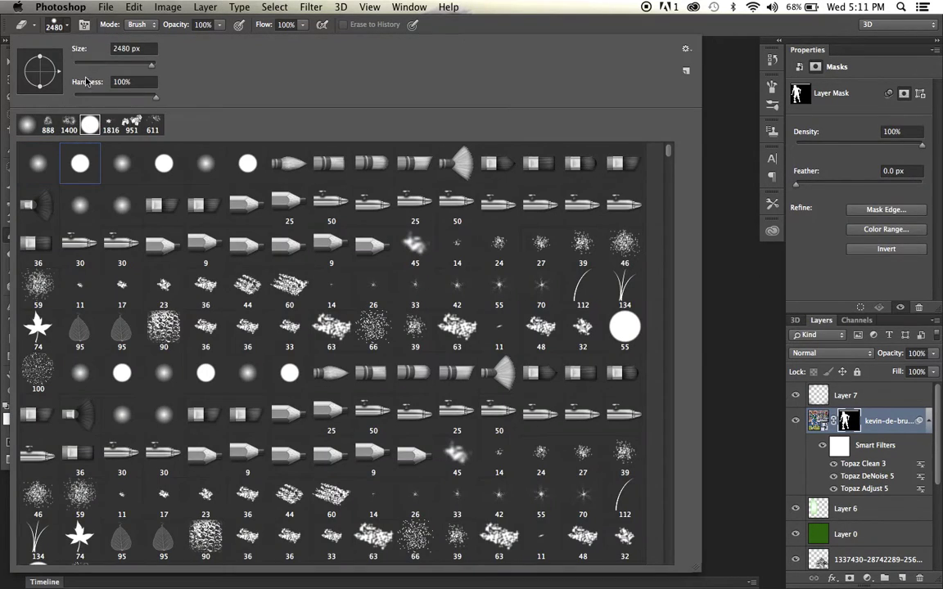
{"action": "left_click", "coordinate": [729, 220]}
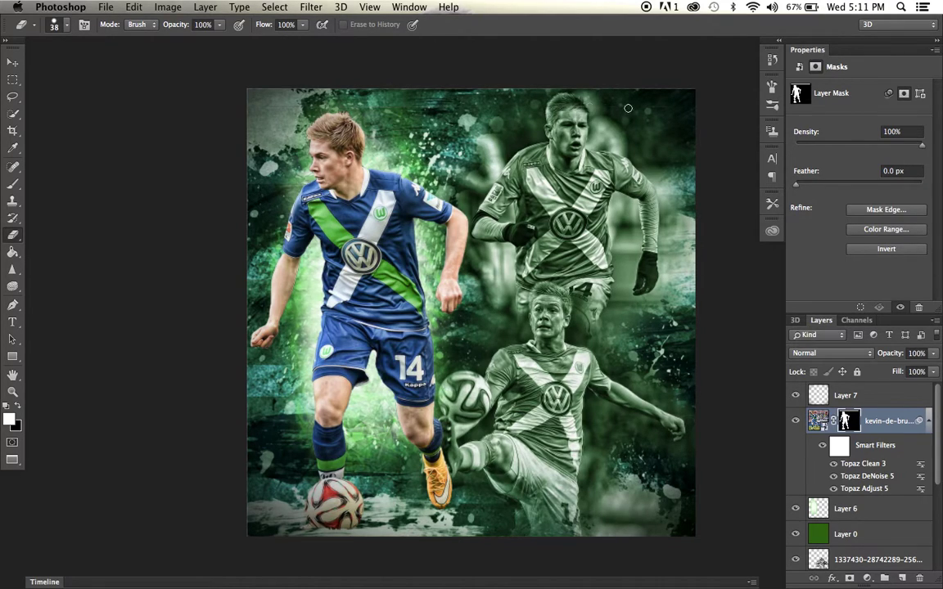
{"action": "key", "text": "super+plus"}
{"action": "key", "text": "super+plus"}
{"action": "scroll", "coordinate": [616, 118], "scroll_direction": "up", "scroll_amount": 10}
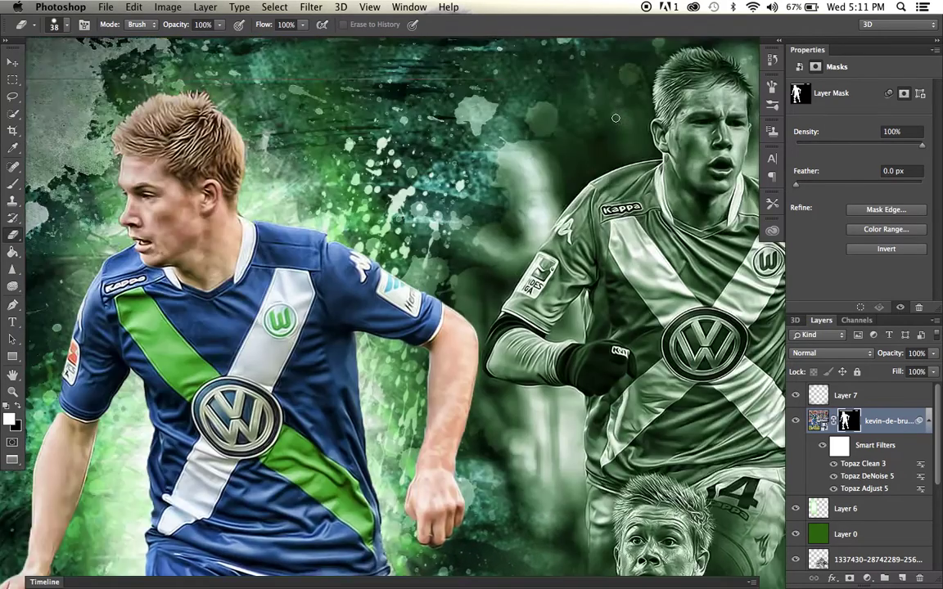
{"action": "left_click", "coordinate": [71, 24]}
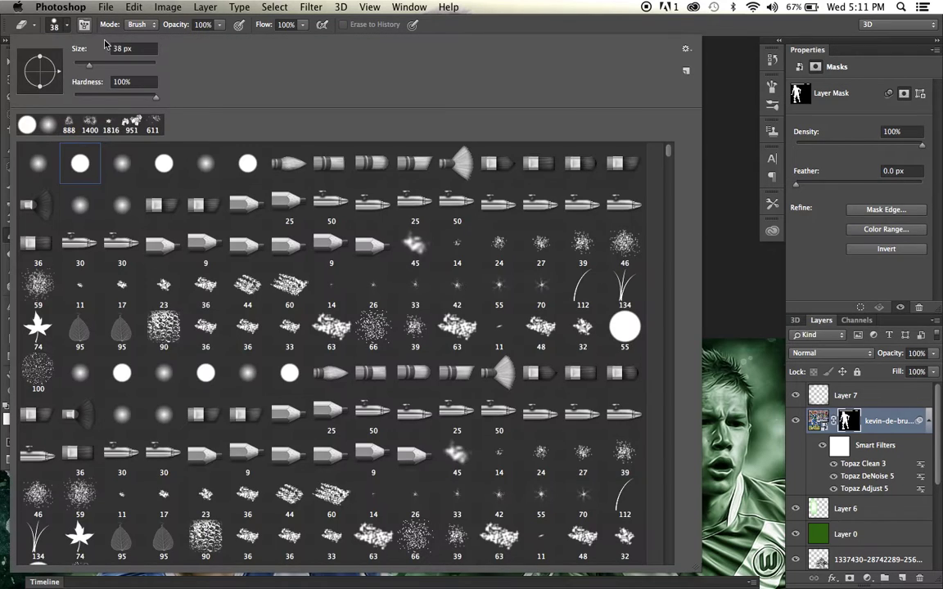
{"action": "key", "text": "Return"}
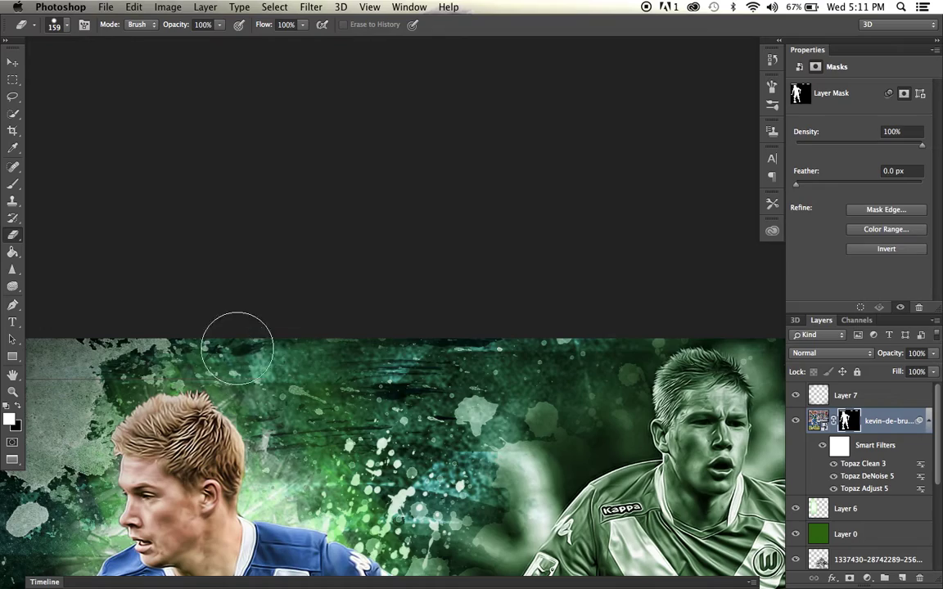
{"action": "scroll", "coordinate": [184, 349], "scroll_direction": "left", "scroll_amount": 5}
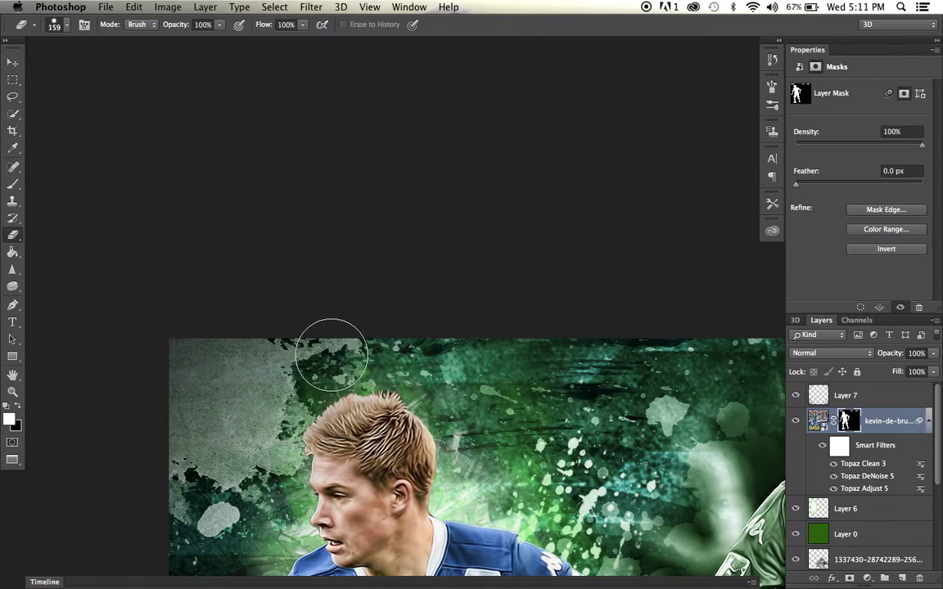
{"action": "key", "text": "super+0"}
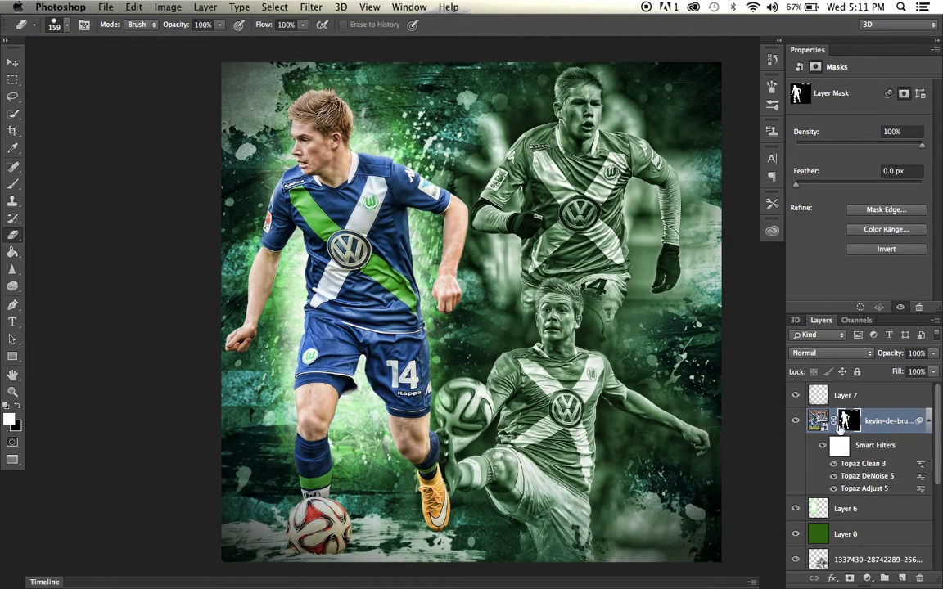
Erase parts of Layer 7's dark vignette along the canvas edges with a 2415 px splatter brush to give it a grunge texture.
{"action": "left_click", "coordinate": [820, 399]}
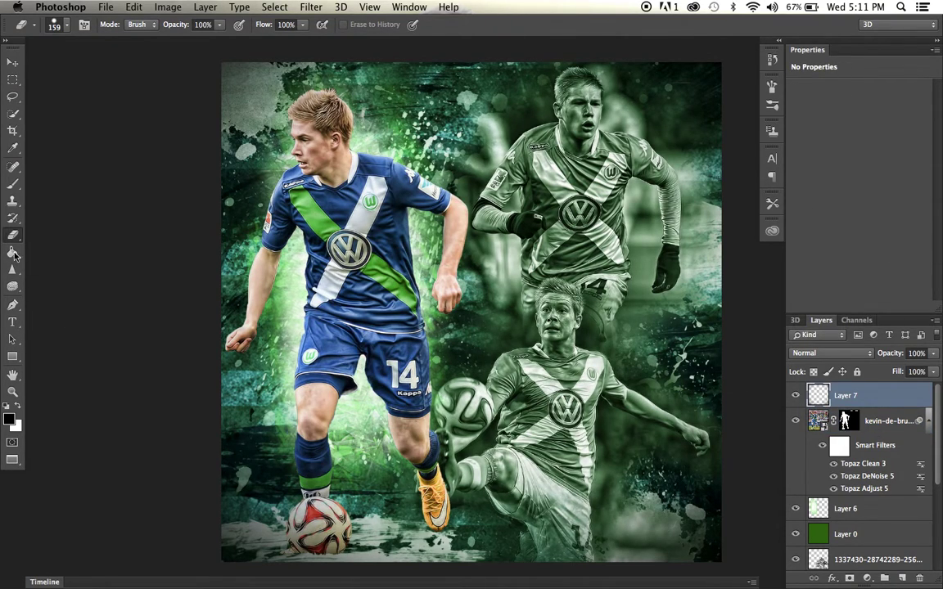
{"action": "left_click", "coordinate": [13, 187]}
{"action": "left_click", "coordinate": [13, 237]}
{"action": "left_click", "coordinate": [66, 27]}
{"action": "mouse_move", "coordinate": [668, 155]}
{"action": "left_mouse_down"}
{"action": "mouse_move", "coordinate": [669, 310]}
{"action": "mouse_move", "coordinate": [658, 212]}
{"action": "left_mouse_up"}
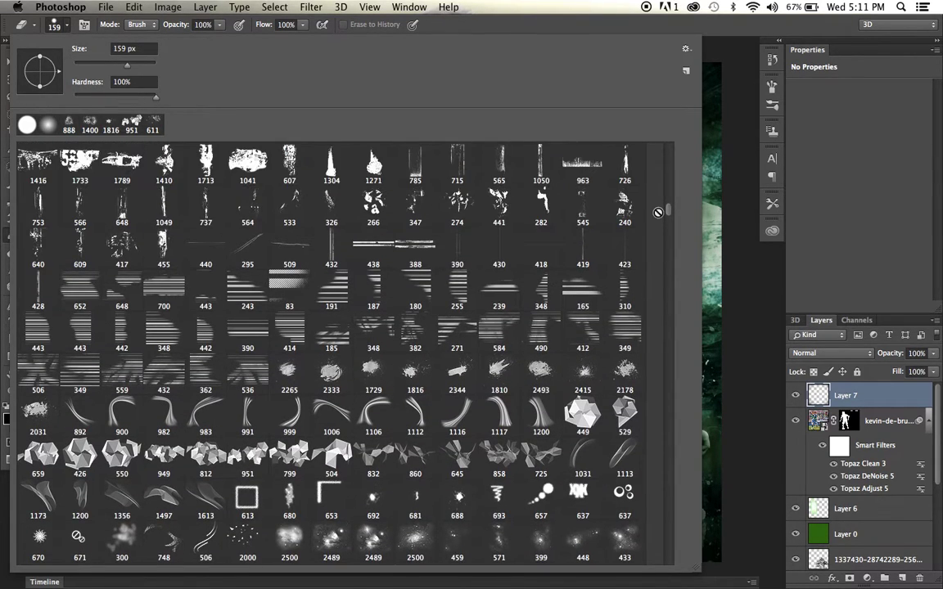
{"action": "left_click", "coordinate": [853, 248]}
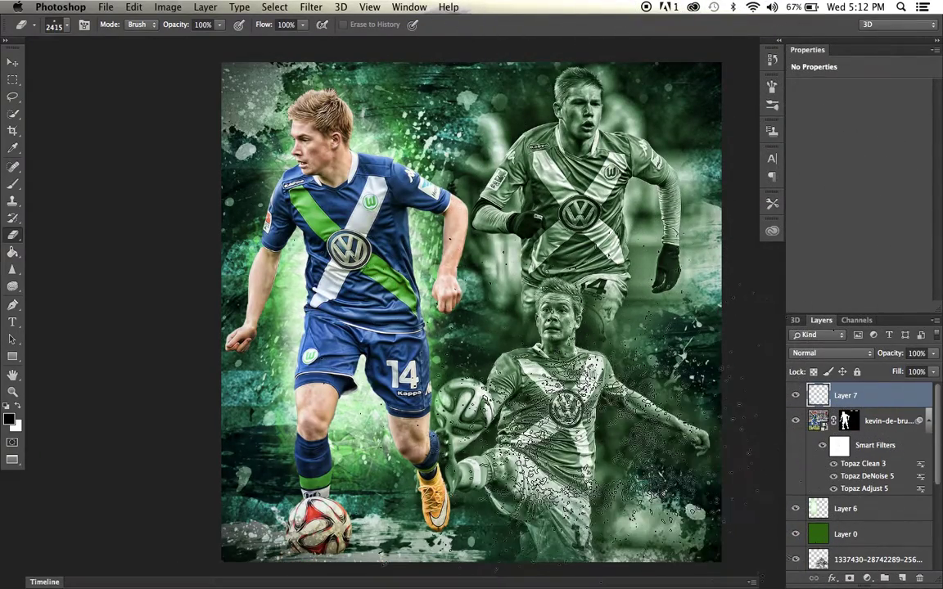
Examine the splattered vignette up close around the monochrome players, the colour player and the canvas edges.
{"action": "scroll", "coordinate": [539, 350], "scroll_direction": "up", "scroll_amount": 3}
{"action": "scroll", "coordinate": [538, 350], "scroll_direction": "right", "scroll_amount": 4}
{"action": "scroll", "coordinate": [471, 308], "scroll_direction": "up", "scroll_amount": 5}
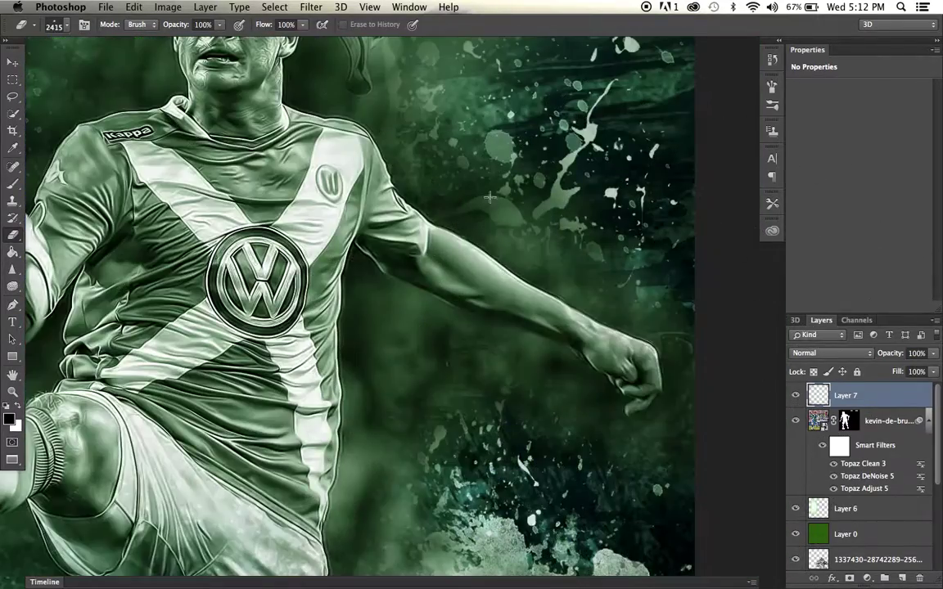
{"action": "scroll", "coordinate": [556, 263], "scroll_direction": "down", "scroll_amount": 5}
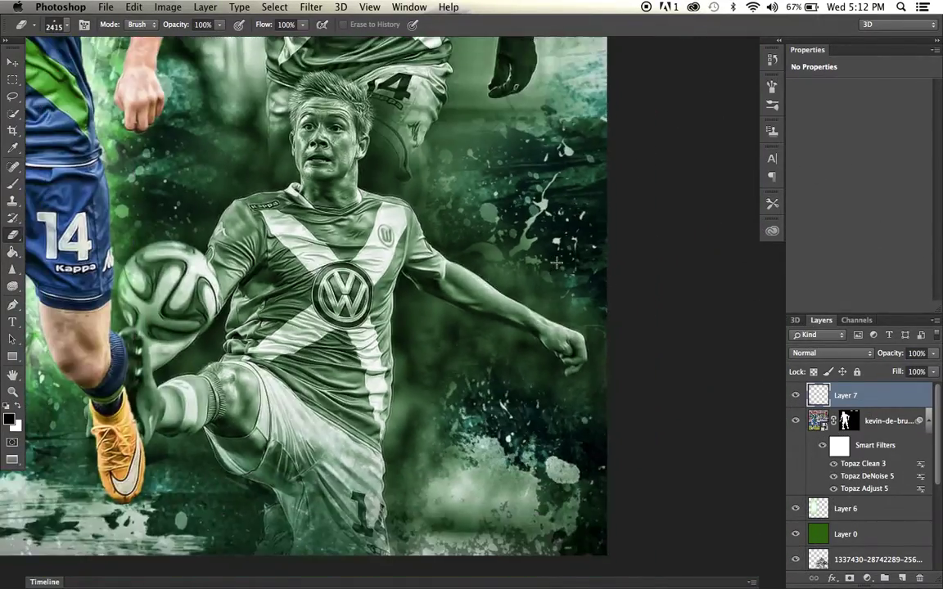
{"action": "scroll", "coordinate": [622, 197], "scroll_direction": "up", "scroll_amount": 2}
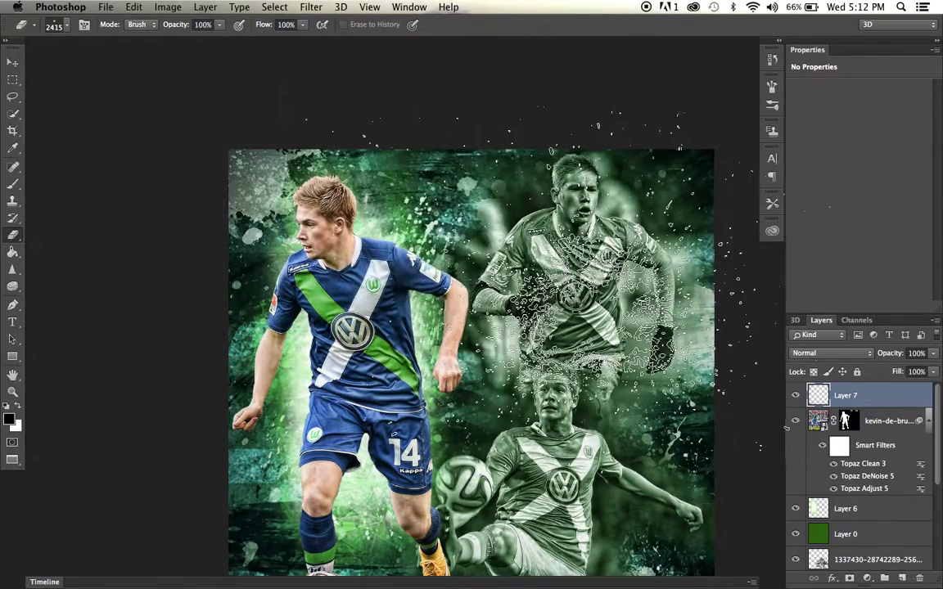
{"action": "key", "text": "super+plus"}
{"action": "key", "text": "super+plus"}
{"action": "scroll", "coordinate": [368, 229], "scroll_direction": "left", "scroll_amount": 6}
{"action": "scroll", "coordinate": [368, 229], "scroll_direction": "up", "scroll_amount": 3}
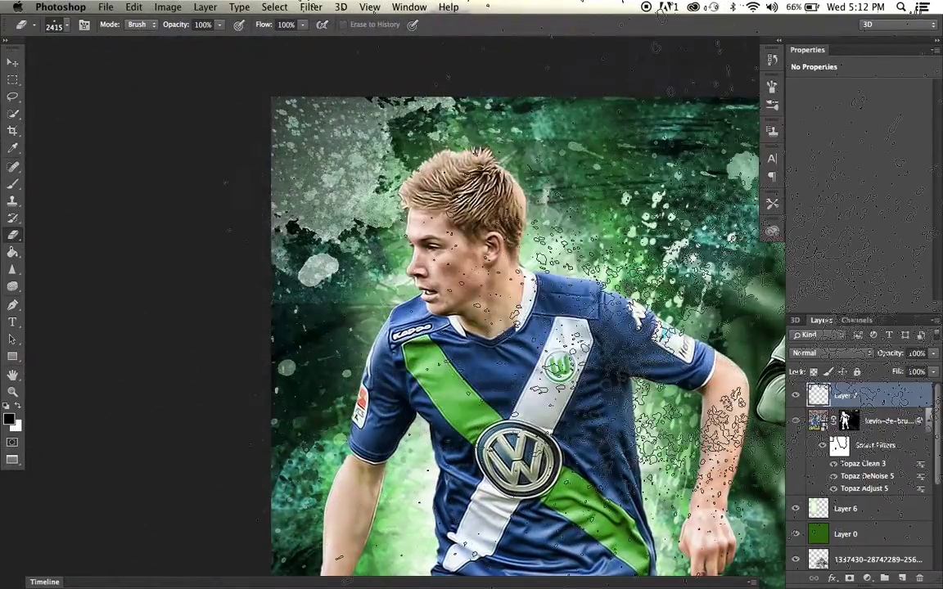
{"action": "key", "text": "super+minus"}
{"action": "key", "text": "super+minus"}
{"action": "scroll", "coordinate": [622, 320], "scroll_direction": "down", "scroll_amount": 6}
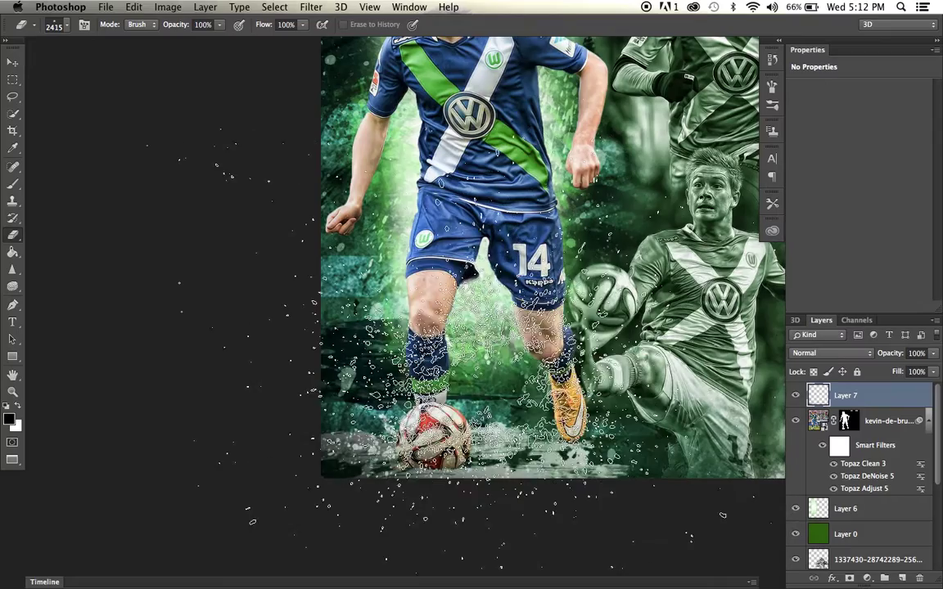
{"action": "key", "text": "super+minus"}
{"action": "key", "text": "super+minus"}
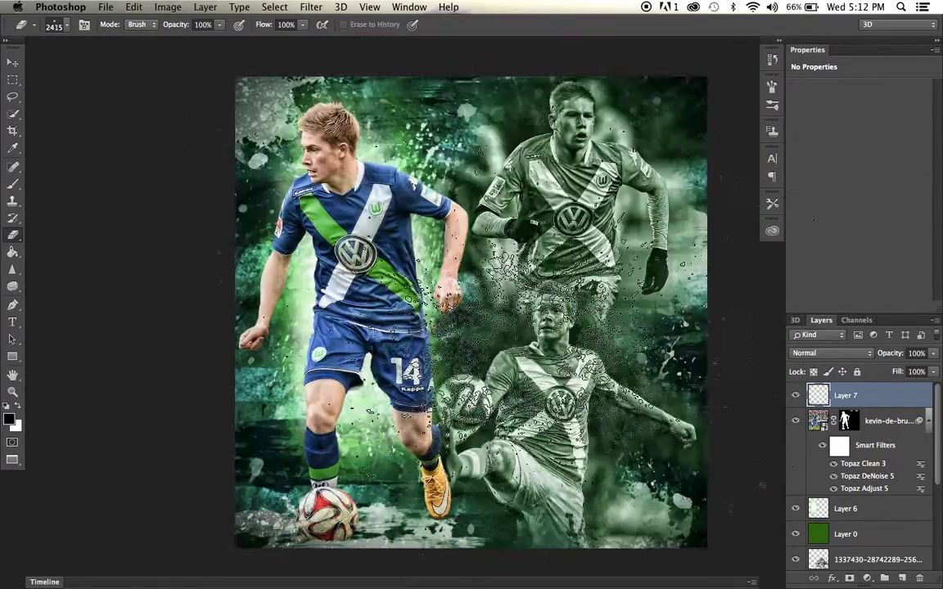
{"action": "key", "text": "super+plus"}
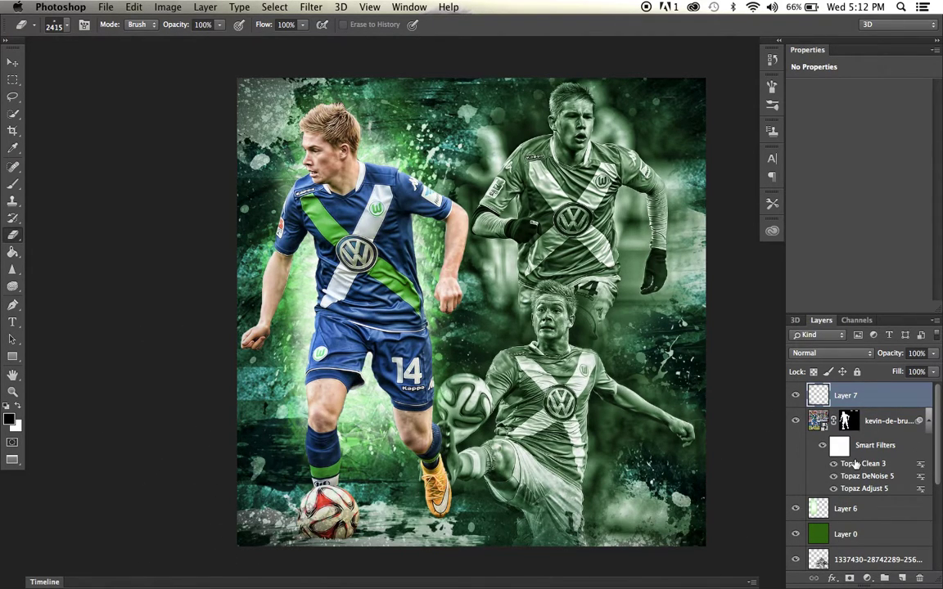
Add a new layer with the text "WFA" beside the upper monochrome player's head and colour it white (ffffff).
{"action": "left_click", "coordinate": [899, 578]}
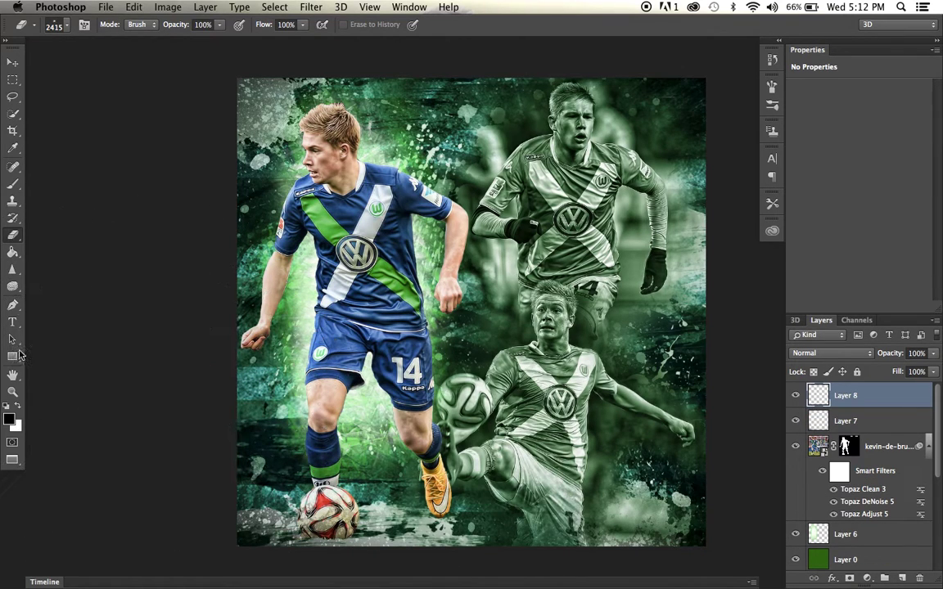
{"action": "left_click", "coordinate": [12, 324]}
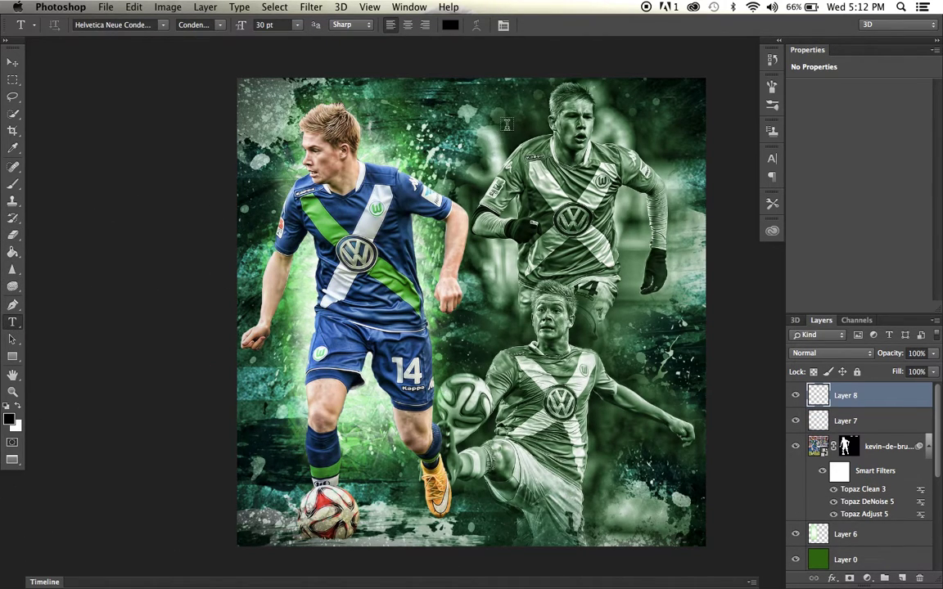
{"action": "left_click_drag", "start_coordinate": [524, 131], "coordinate": [517, 154]}
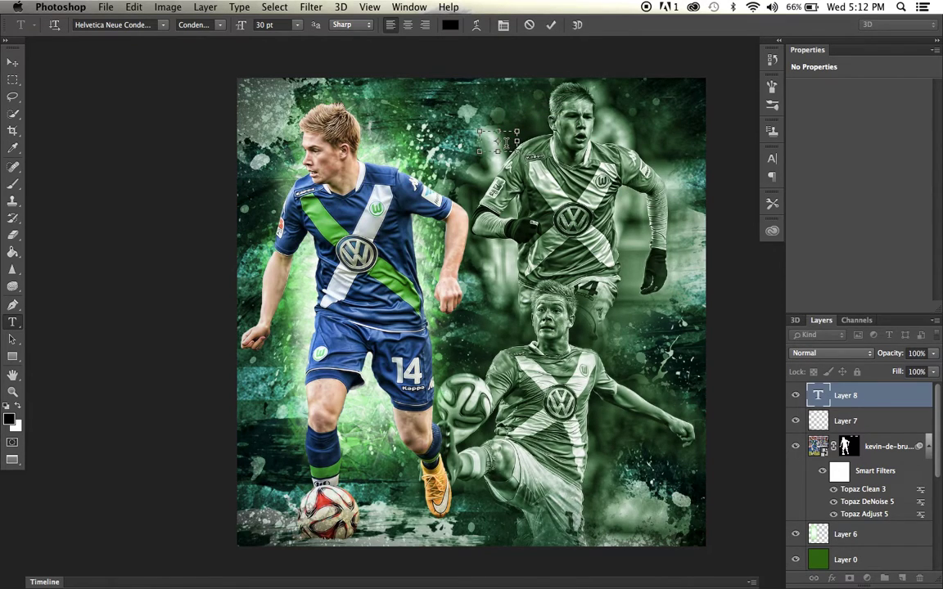
{"action": "type", "text": "WF"}
{"action": "left_click_drag", "start_coordinate": [516, 141], "coordinate": [496, 140]}
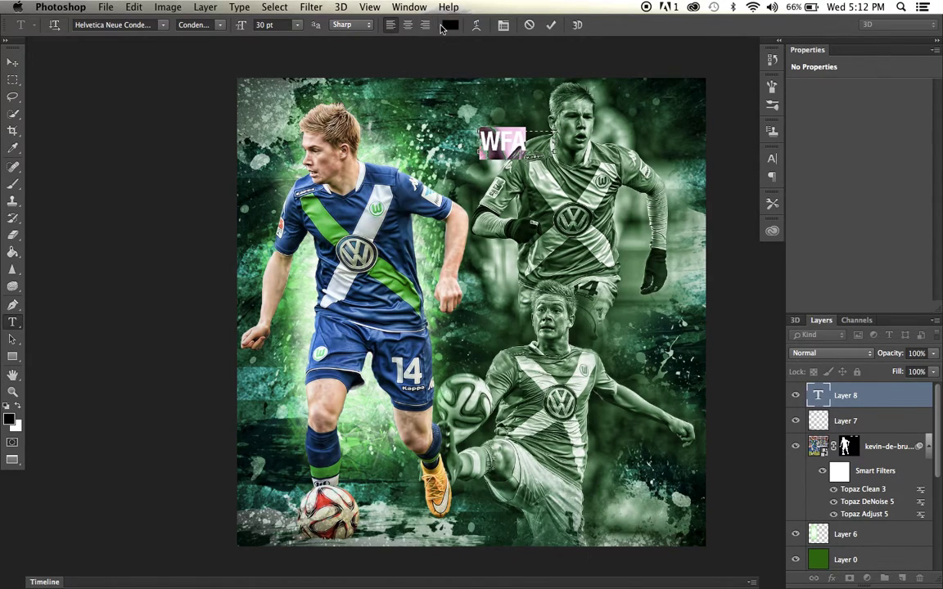
{"action": "left_click", "coordinate": [450, 24]}
{"action": "type", "text": "ffffff"}
{"action": "key", "text": "Return"}
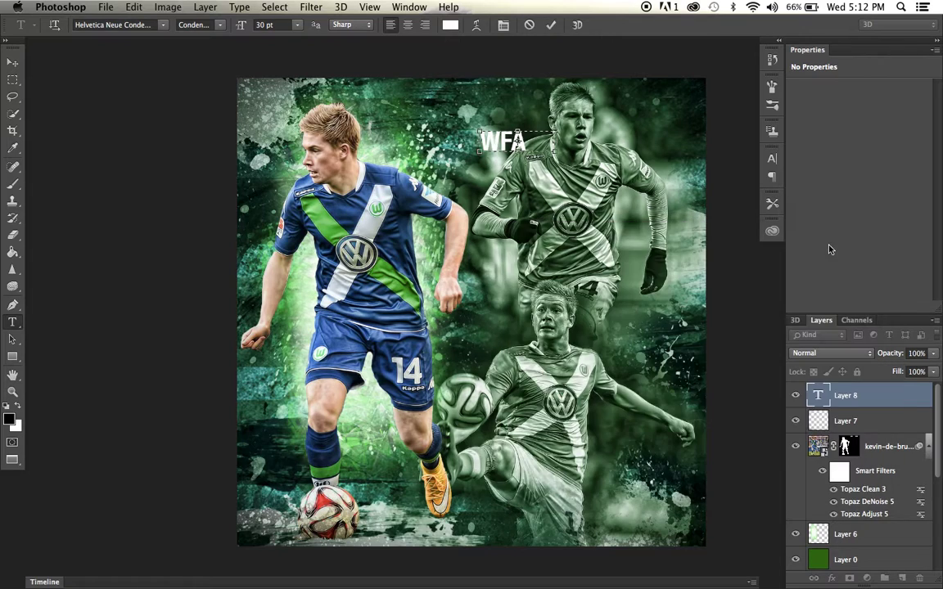
Set the WFA text size to 11 pt and move it to the gap beside the colour player's lowered hand.
{"action": "left_click", "coordinate": [298, 26]}
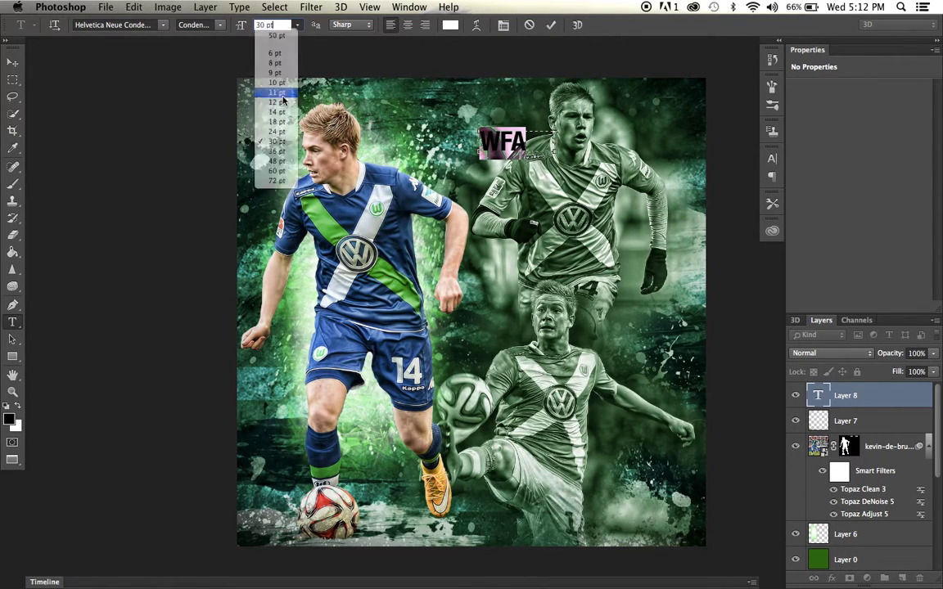
{"action": "left_click", "coordinate": [276, 92]}
{"action": "left_click", "coordinate": [12, 63]}
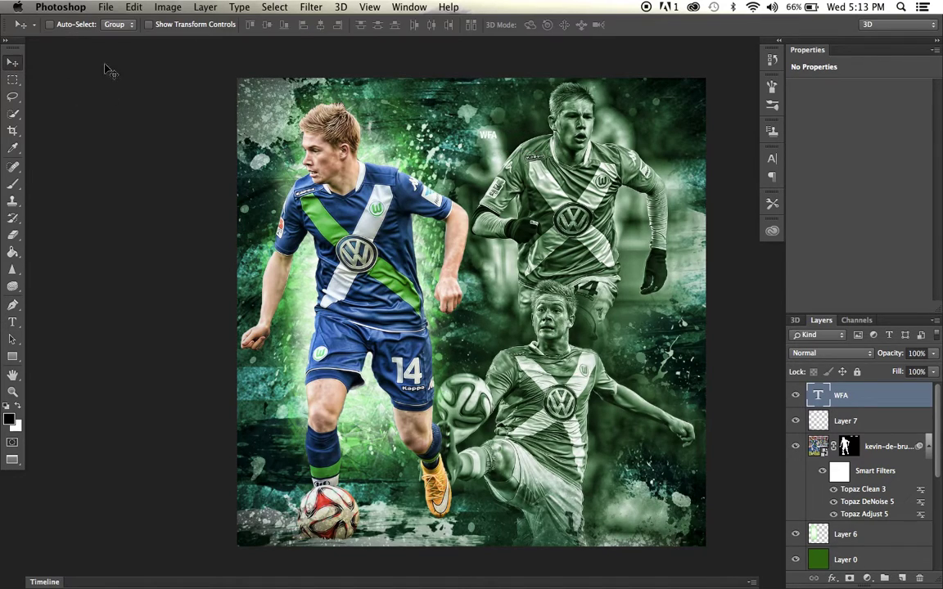
{"action": "left_click_drag", "start_coordinate": [356, 129], "coordinate": [343, 308]}
{"action": "key", "text": "super+minus"}
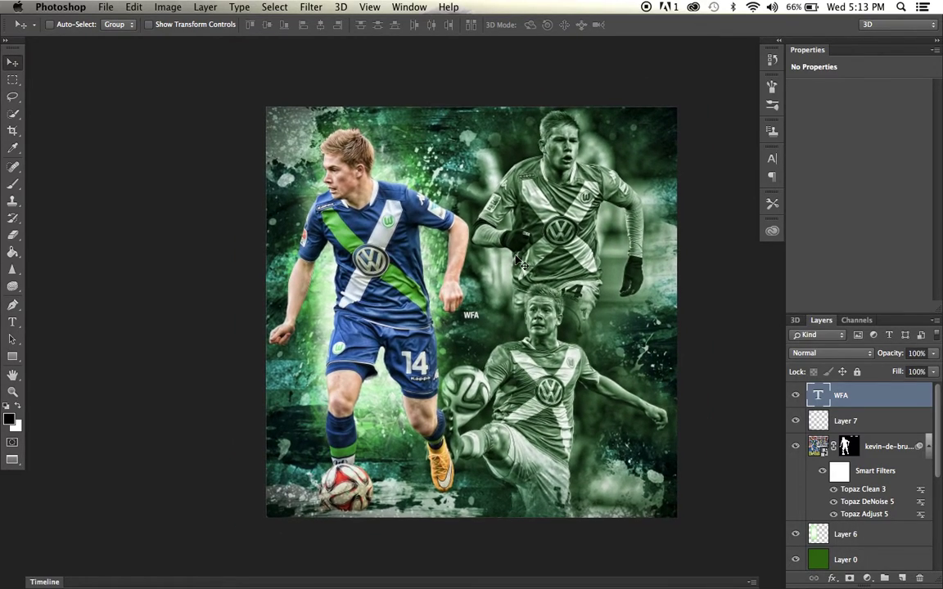
{"action": "key", "text": "super+plus"}
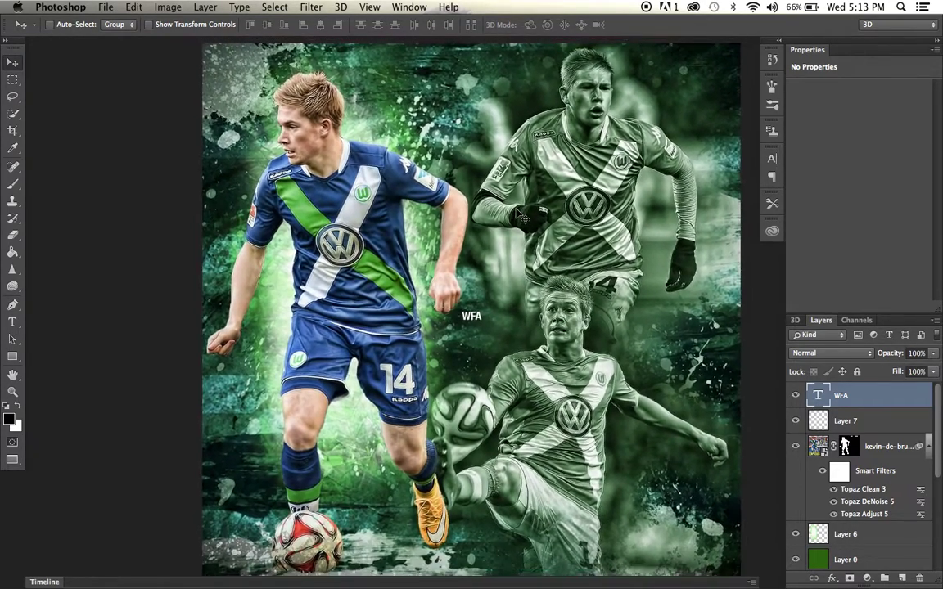